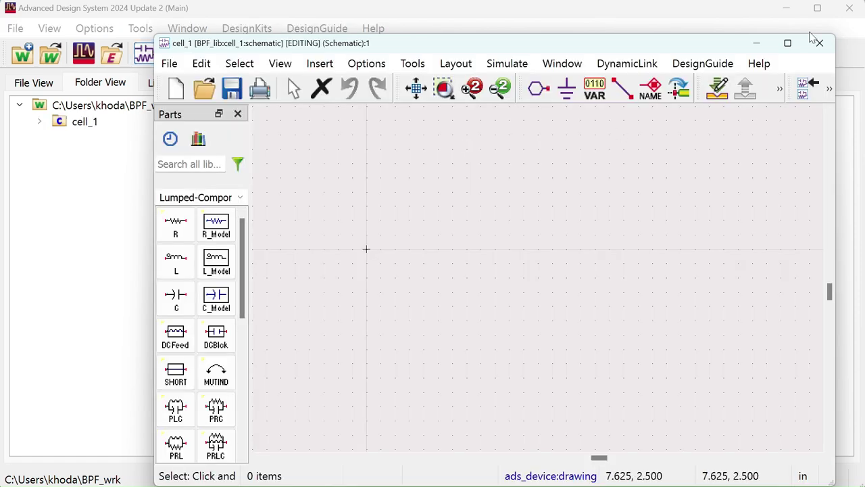
- Maximize the schematic window and show the TLines-Microstrip parts palette
click(787, 44)
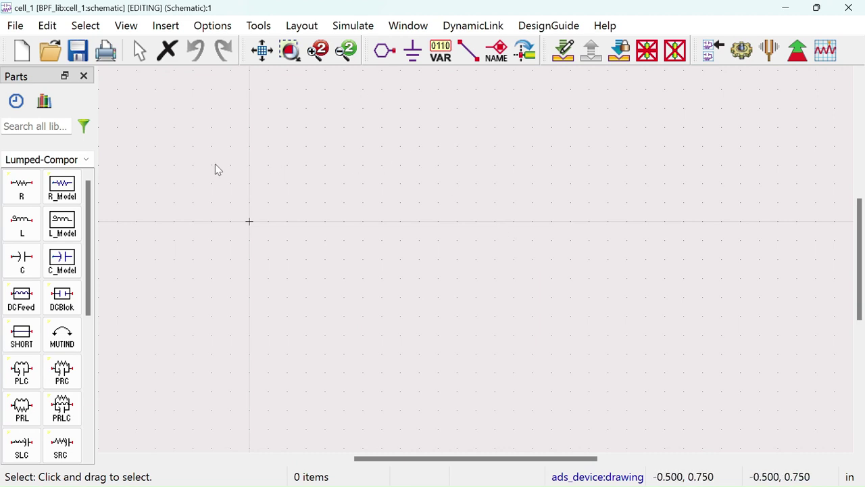
click(87, 160)
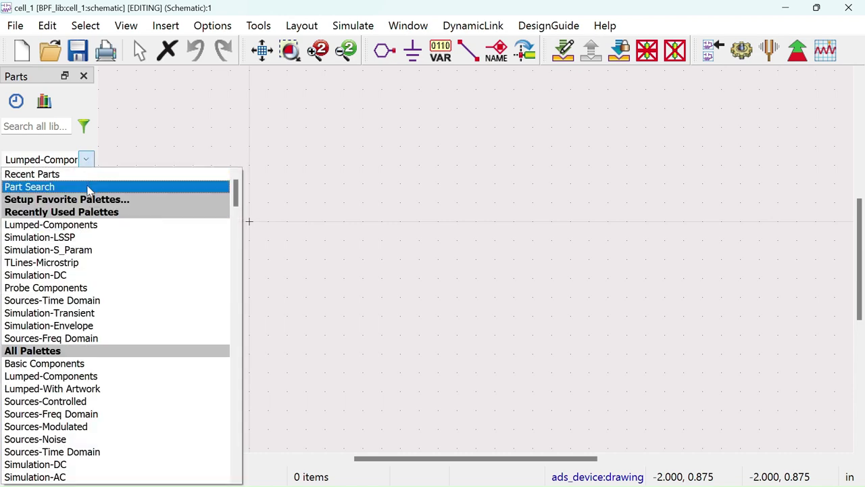
click(85, 264)
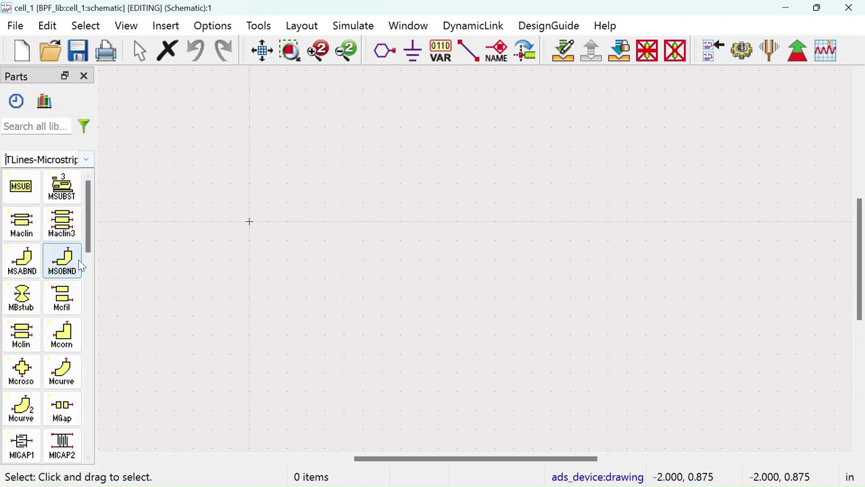
- Place an MSUB microstrip substrate near the origin, setting up the library with the default PCB technology in millimeters
click(21, 184)
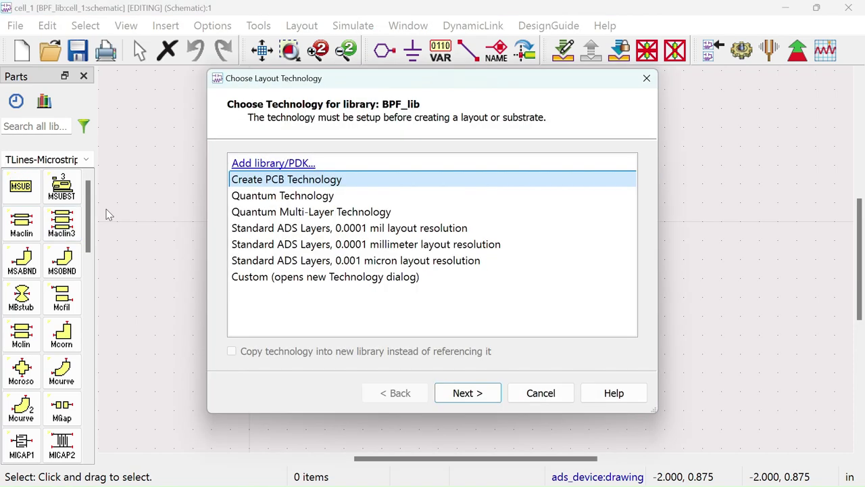
click(480, 399)
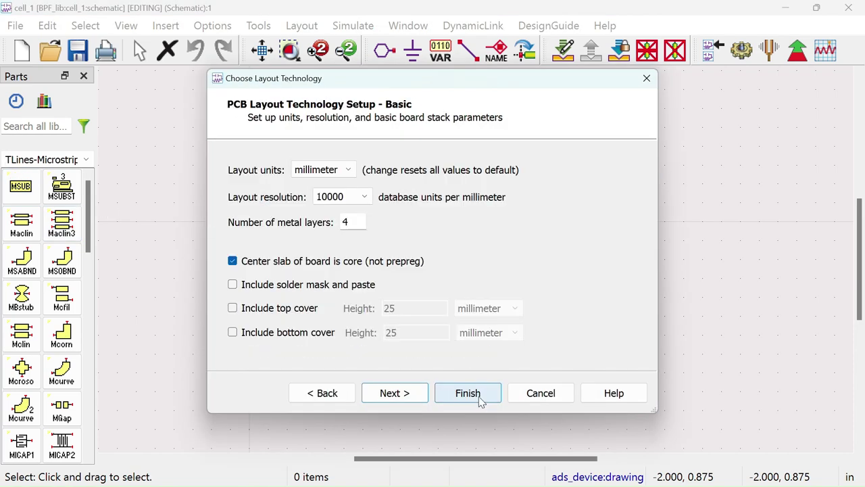
click(480, 399)
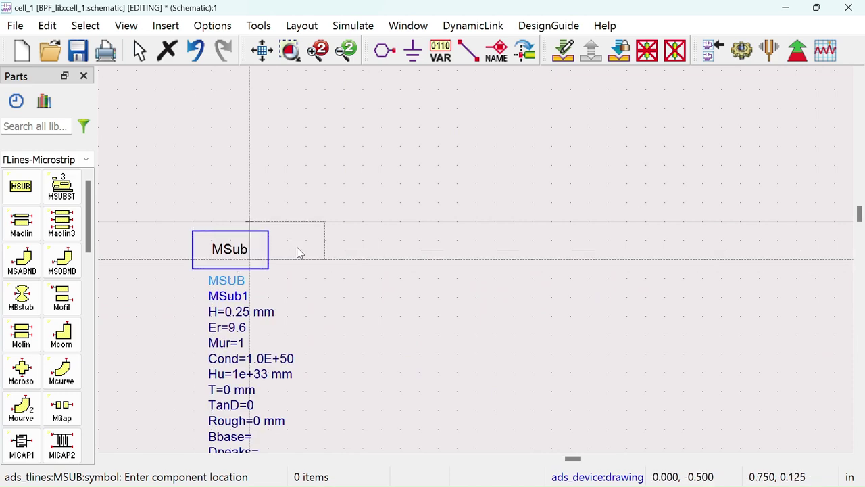
right_click(345, 236)
click(365, 247)
scroll(388, 257, down, 1)
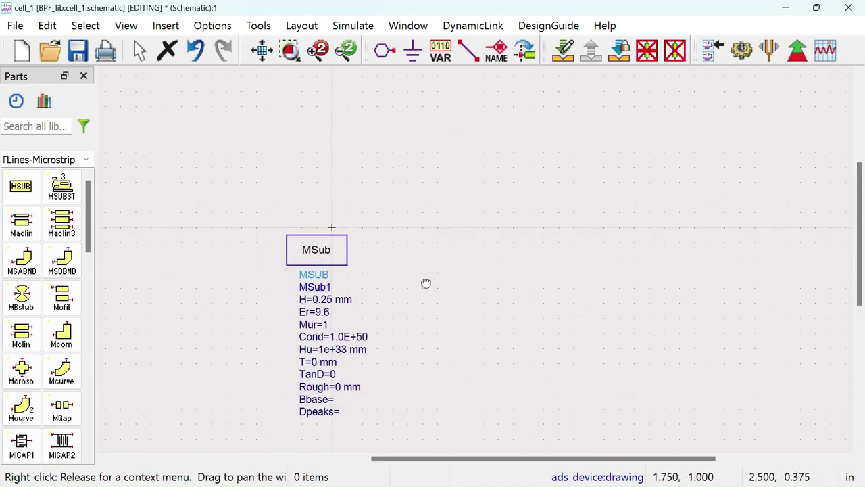
- Set the MSub substrate's height H to 0.508 mm and its permittivity Er to 3.55
drag(426, 283, 328, 251)
double_click(215, 261)
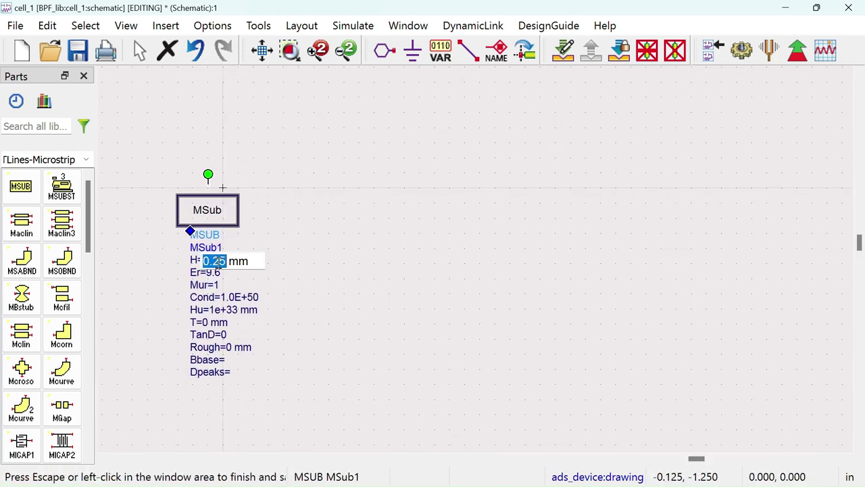
text(0.5)
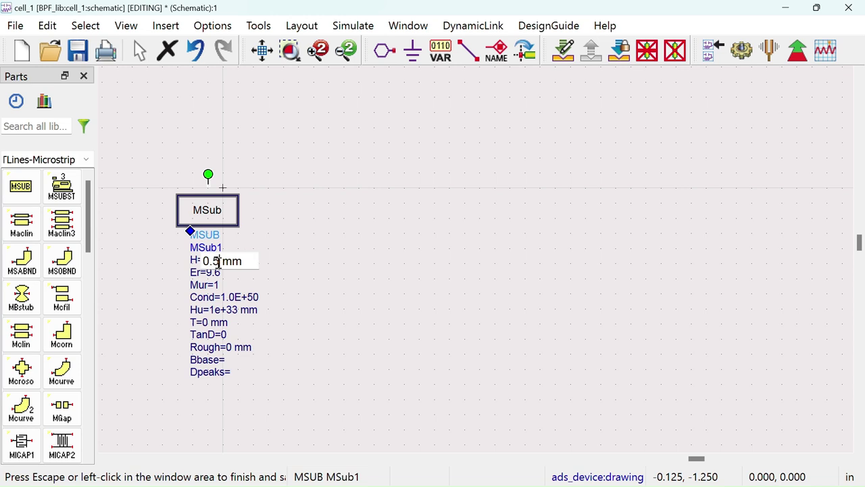
text(08)
click(410, 309)
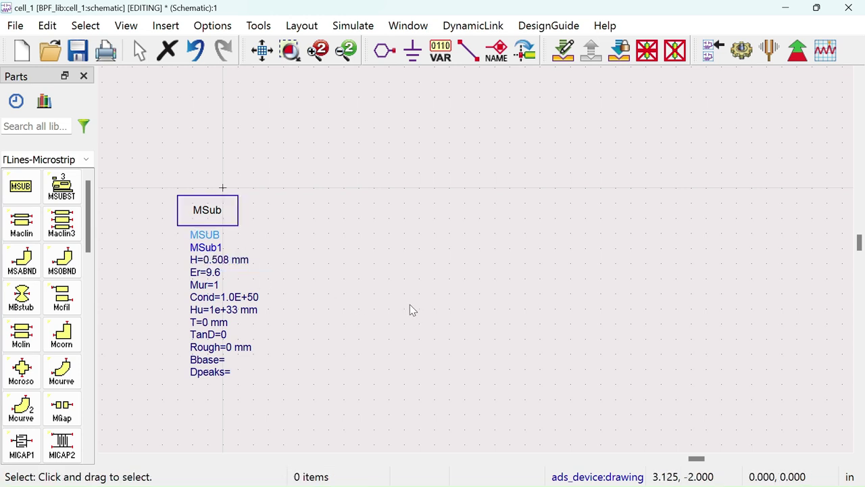
double_click(210, 273)
text(3.55)
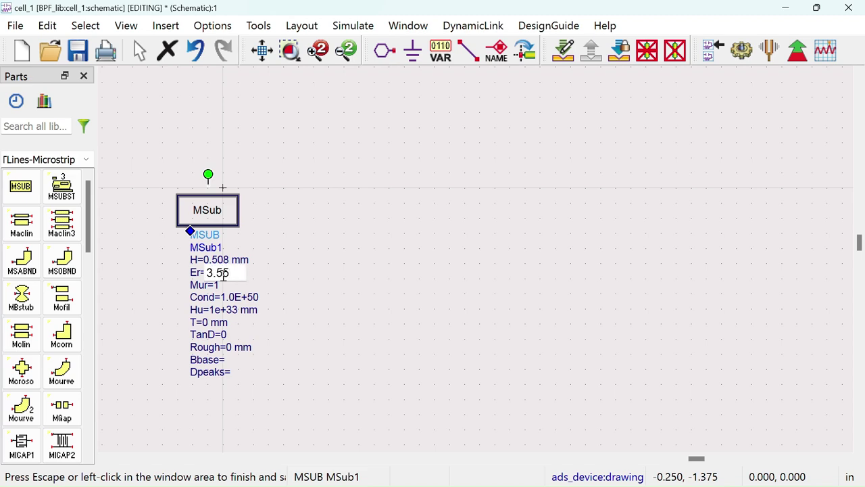
click(344, 272)
- Place one MCFIL coupled-line filter section to the right of the MSub block
drag(386, 261, 342, 243)
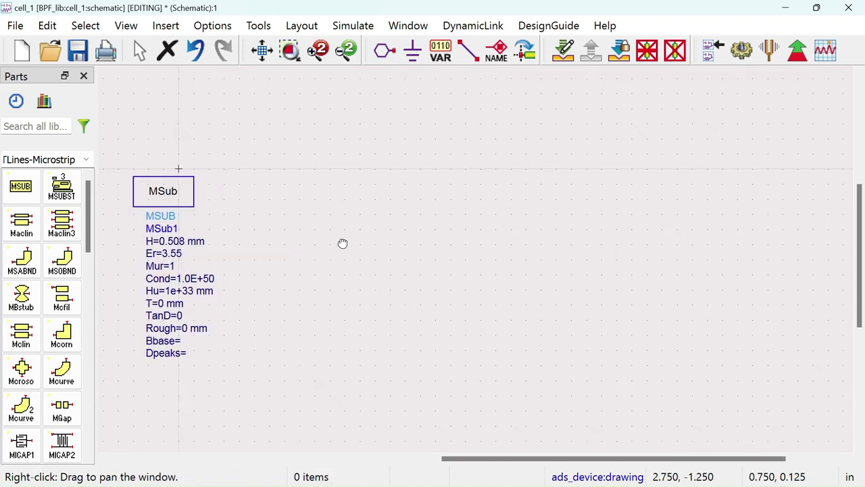
click(62, 298)
click(338, 206)
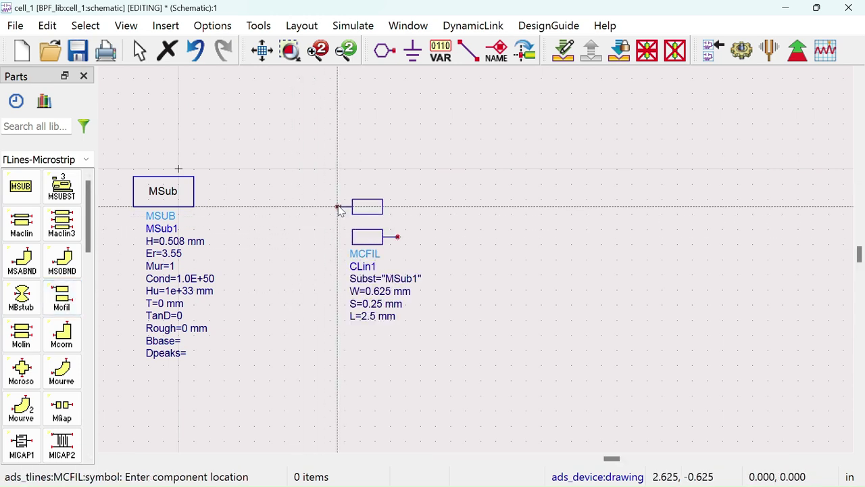
right_click(428, 185)
click(455, 193)
scroll(453, 230, down, 1)
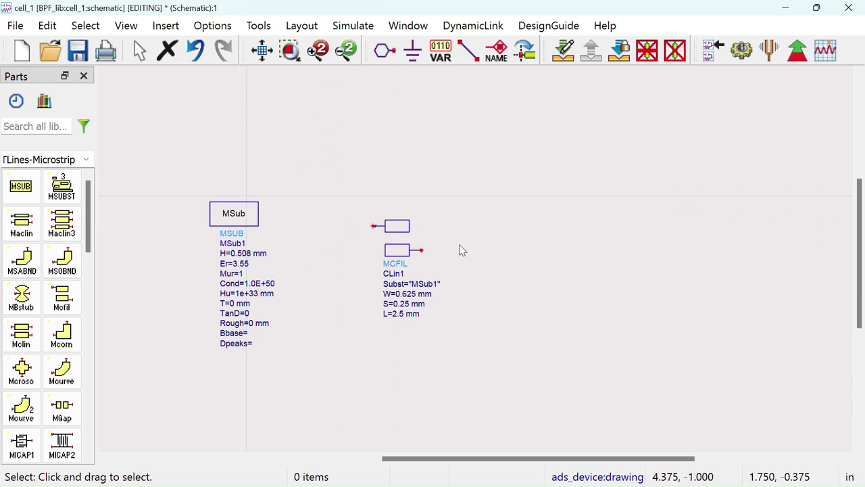
- Move the MCFIL section up so it sits above and to the right of the MSub block
drag(460, 249, 431, 272)
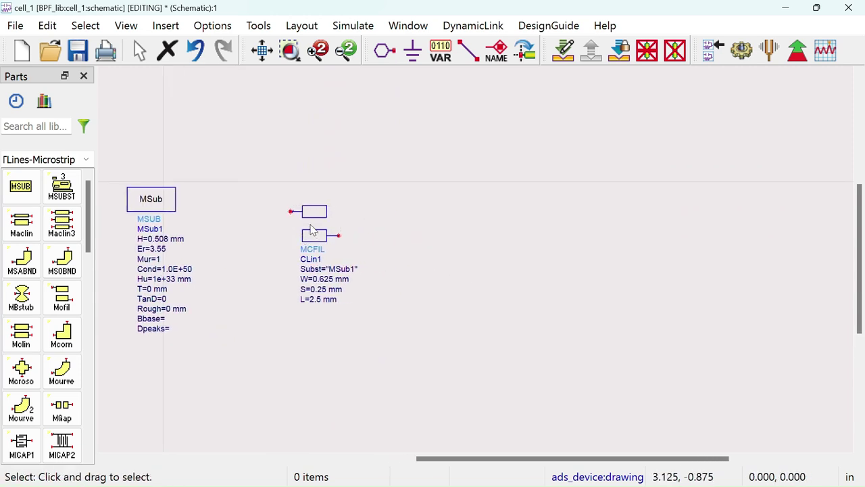
drag(304, 242, 280, 219)
click(405, 301)
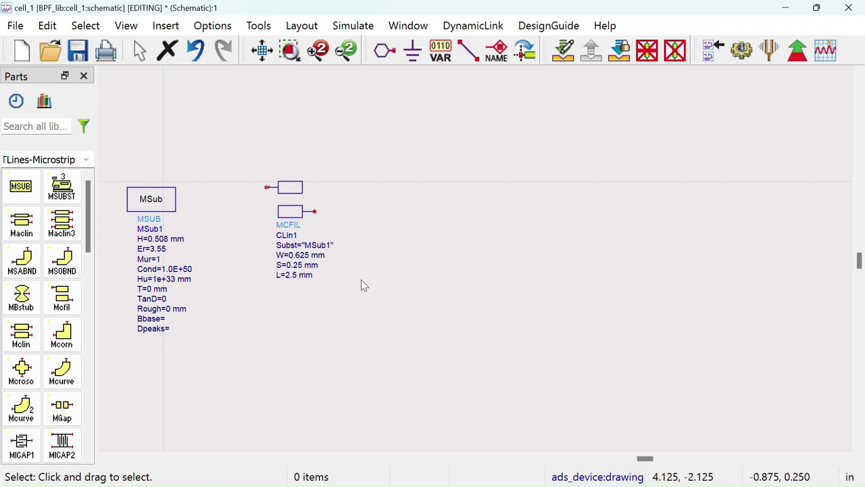
drag(281, 190, 306, 150)
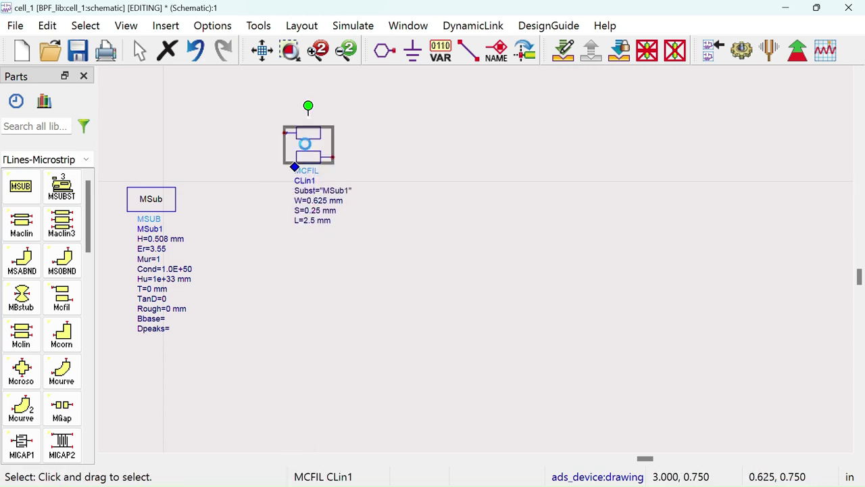
click(383, 184)
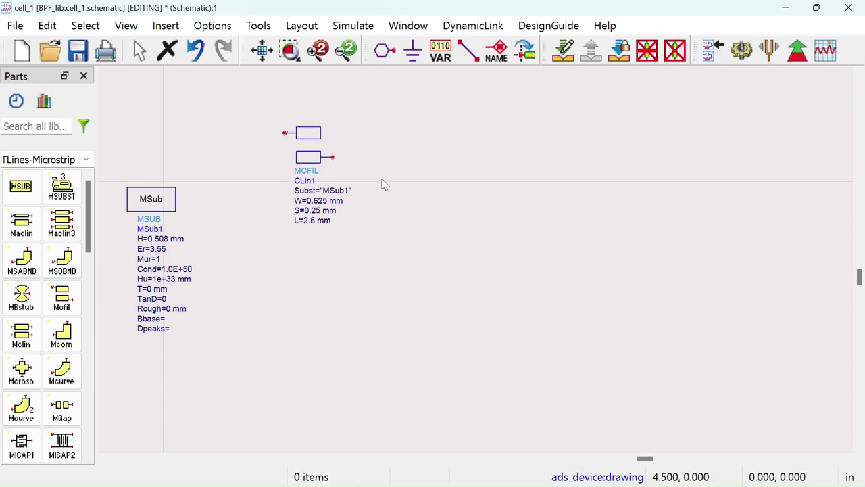
- Paste five copies of the MCFIL section, each attached to the previous section's output pin in a descending staircase
key(ctrl+v)
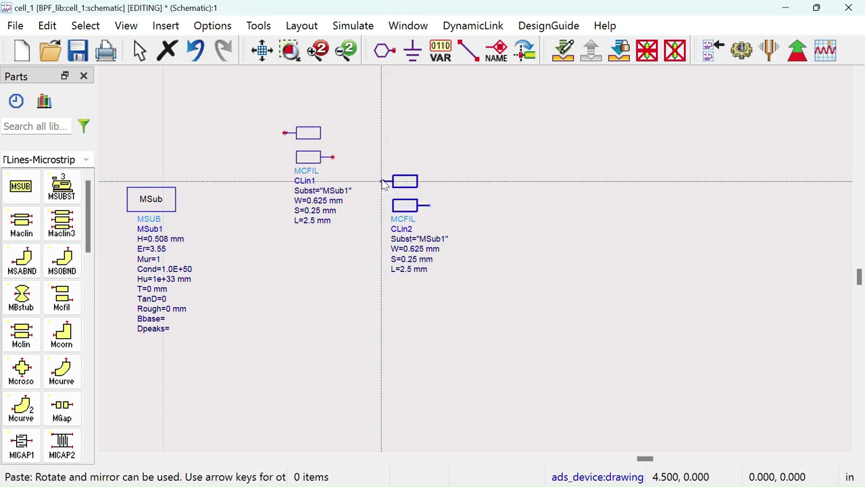
click(334, 160)
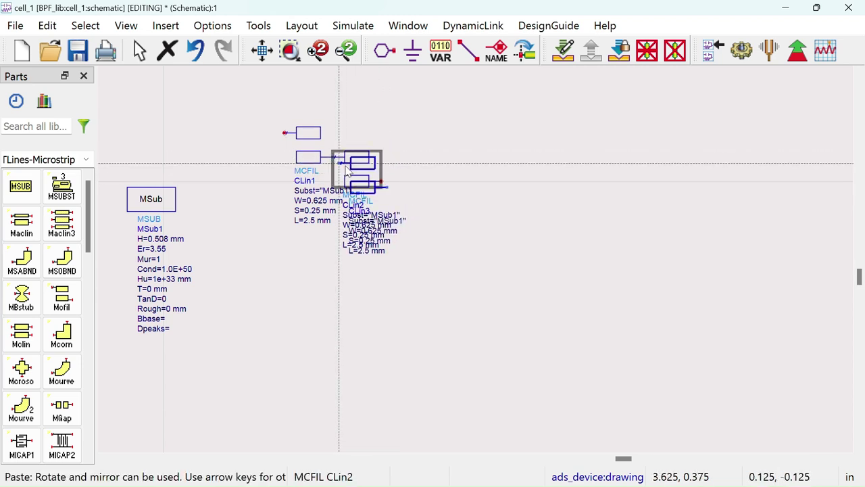
click(382, 184)
click(430, 209)
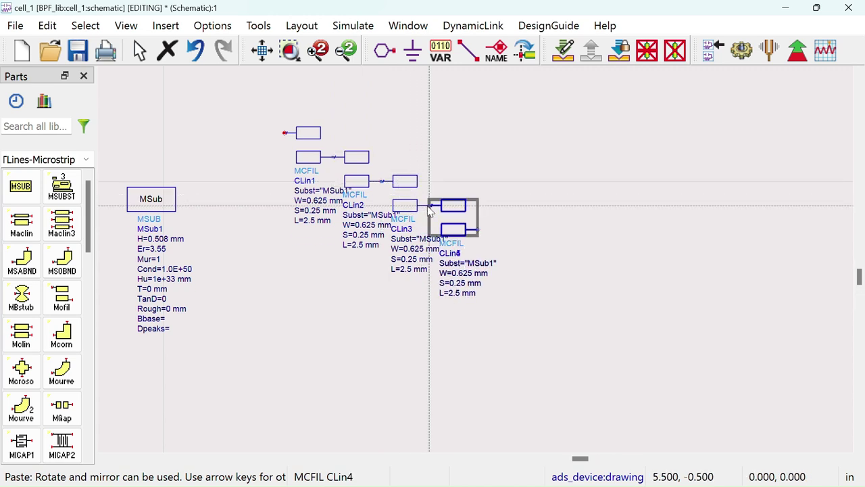
click(477, 234)
click(523, 259)
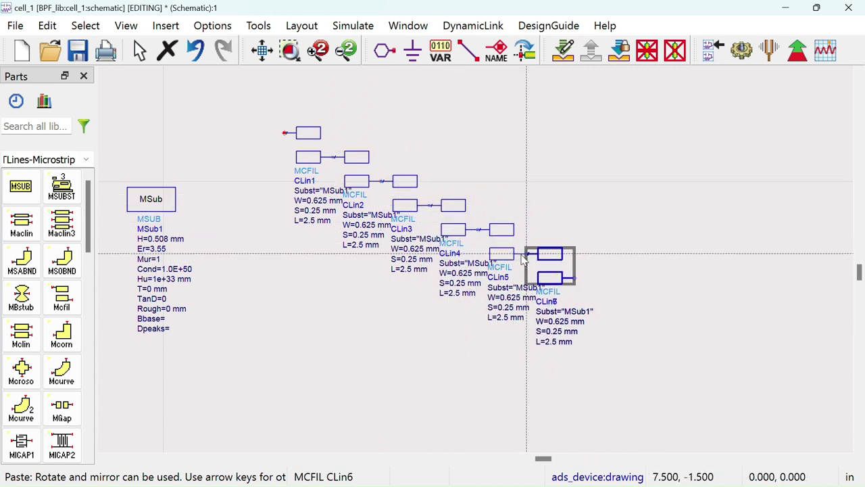
right_click(589, 170)
click(612, 176)
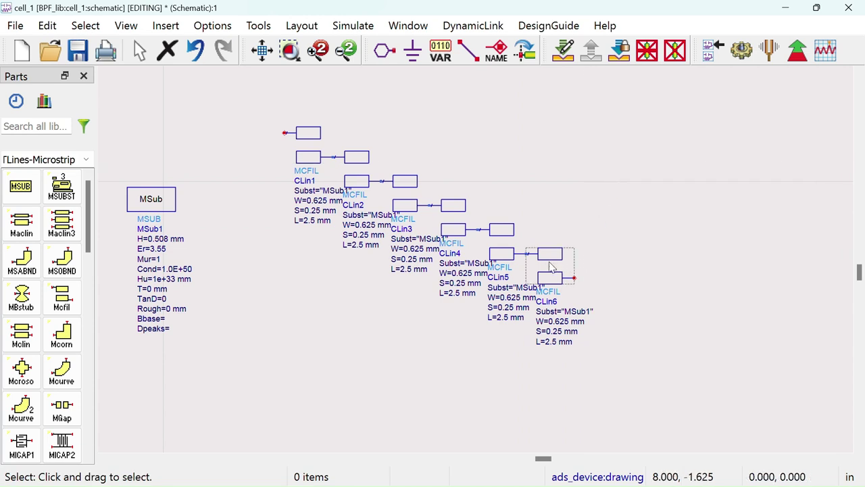
- Spread the six MCFIL sections apart so their labels are readable, and move the MSub block down clear of the chain's start
drag(551, 267, 630, 268)
drag(503, 230, 539, 244)
drag(298, 155, 254, 155)
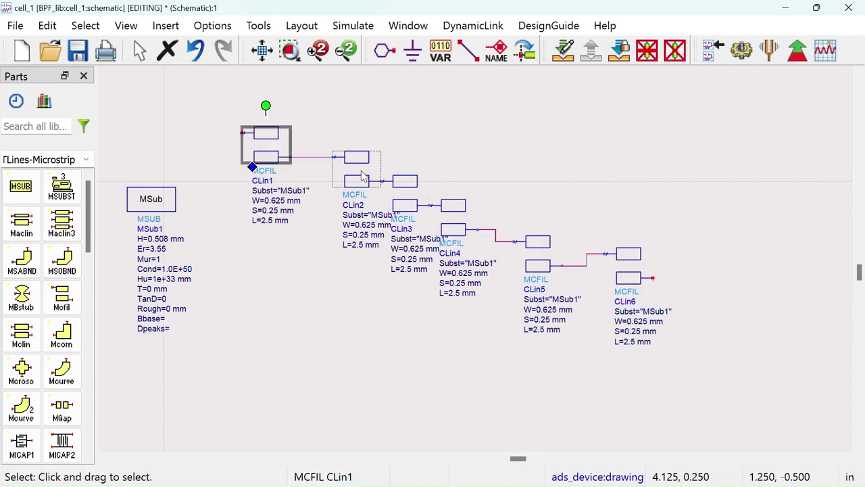
drag(363, 177, 338, 177)
drag(404, 197, 394, 197)
click(463, 163)
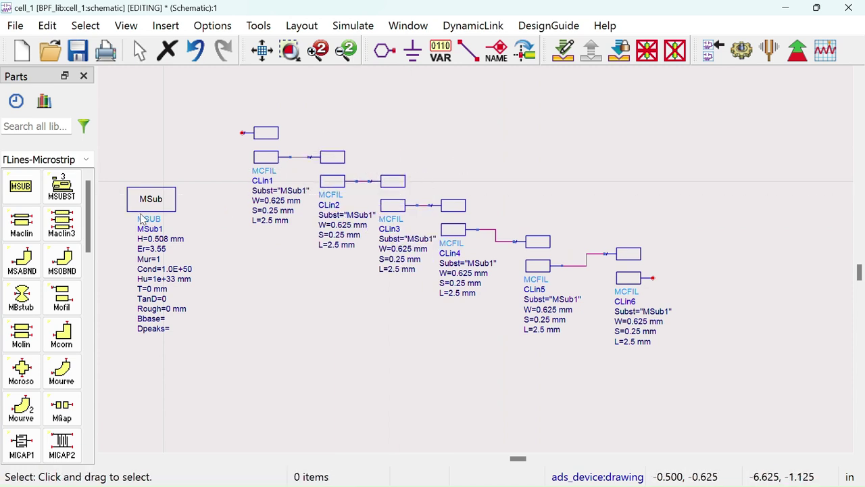
drag(148, 205, 166, 283)
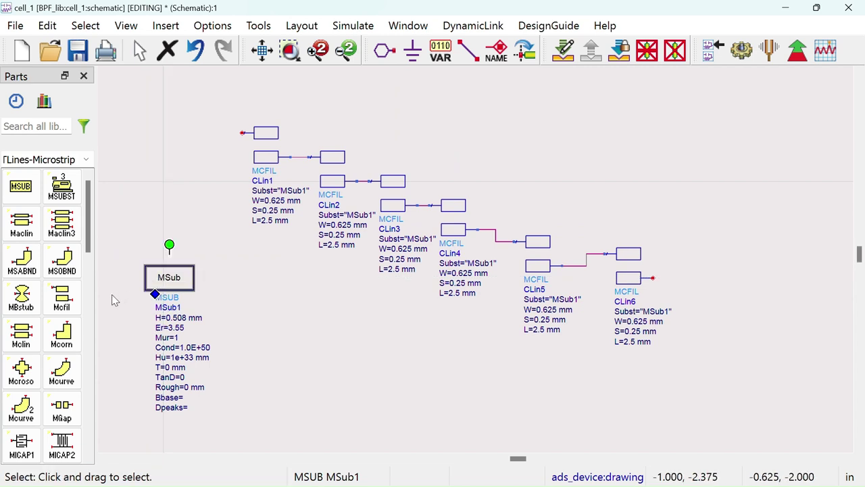
- Place two MLIN microstrip lines, one before the first MCFIL section and one after the last
drag(94, 238, 94, 322)
click(20, 318)
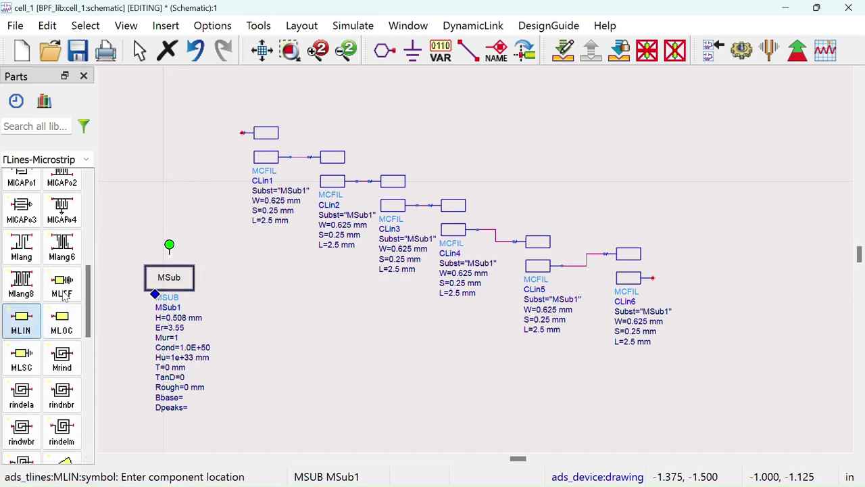
click(171, 134)
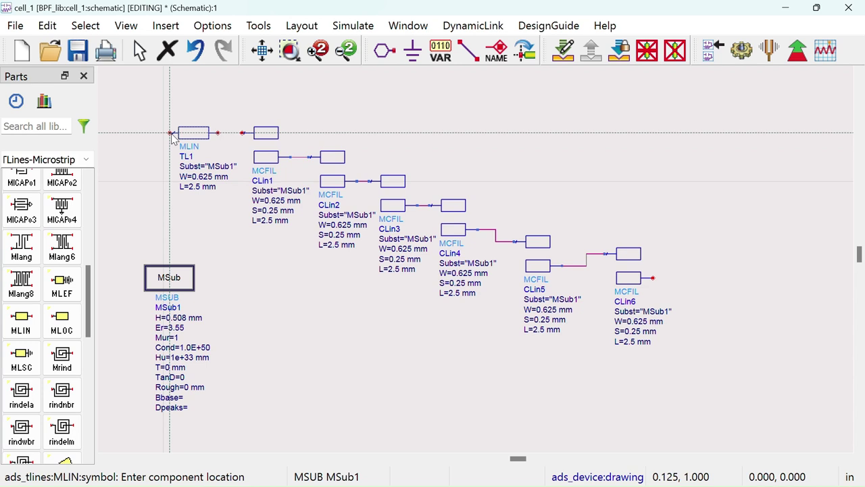
click(666, 274)
right_click(637, 170)
click(685, 183)
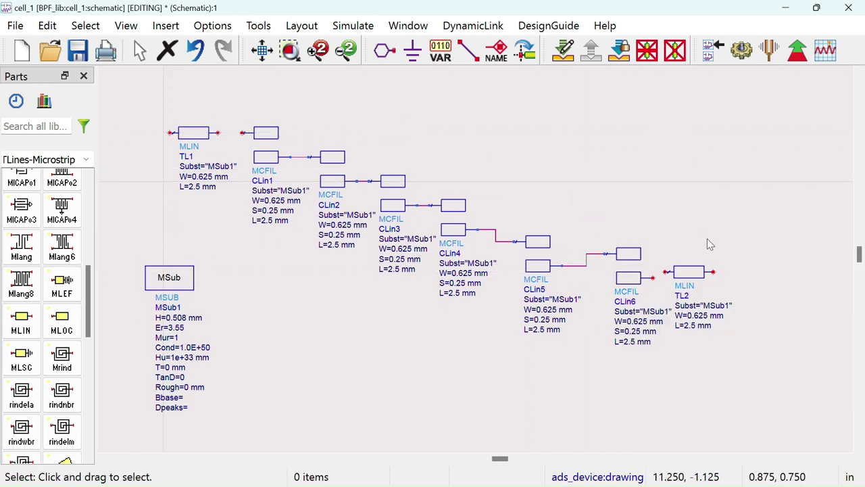
- Reposition the two MLIN lines so they line up with and connect to the outer pins of the MCFIL chain
drag(688, 277, 717, 285)
mouse_move(203, 139)
mouse_down()
mouse_move(234, 139)
mouse_move(188, 135)
mouse_up()
click(395, 106)
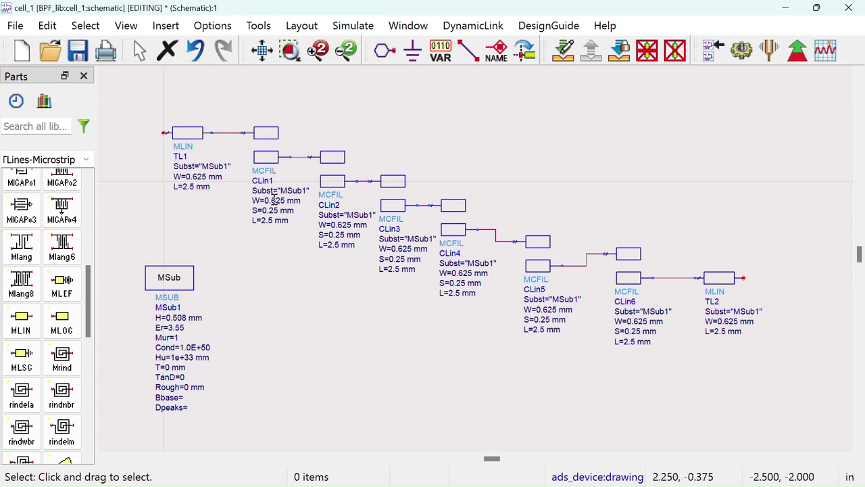
- Set the first MCFIL section's width W to w1 mm and its spacing S to s1 mm
click(276, 201)
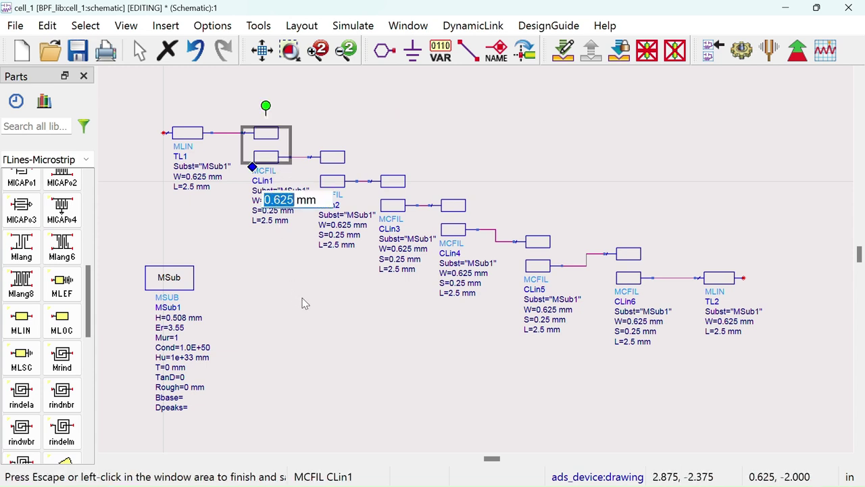
text(w1)
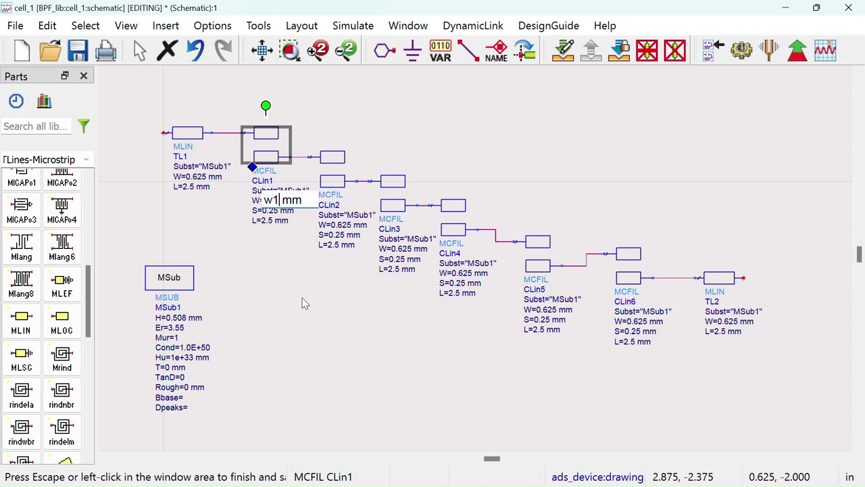
click(302, 302)
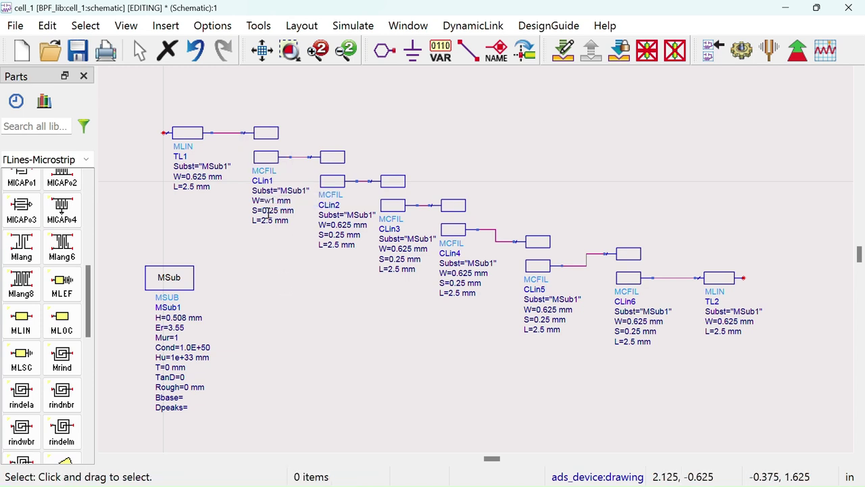
click(266, 211)
text(s1)
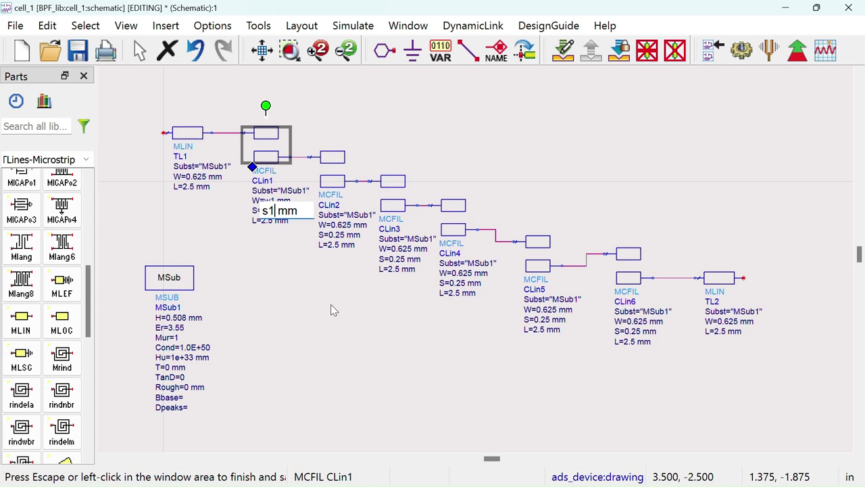
click(299, 304)
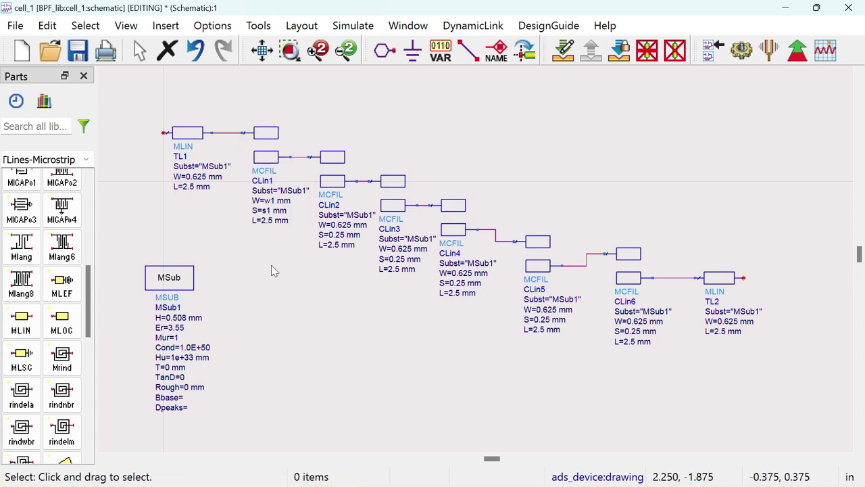
- Set the first MCFIL section's length L to l1 mm
click(267, 221)
text(l1)
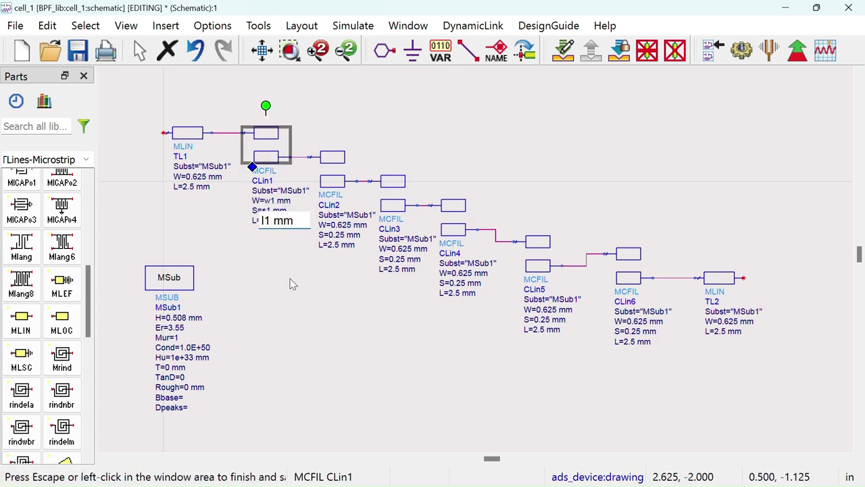
click(289, 280)
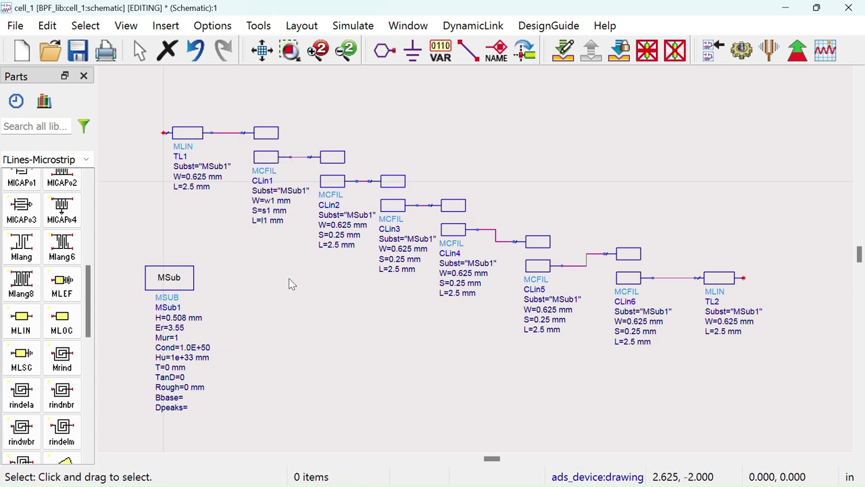
- Set the second MCFIL section's width W to w2 mm, spacing S to s2 mm and length L to l1 mm
click(345, 220)
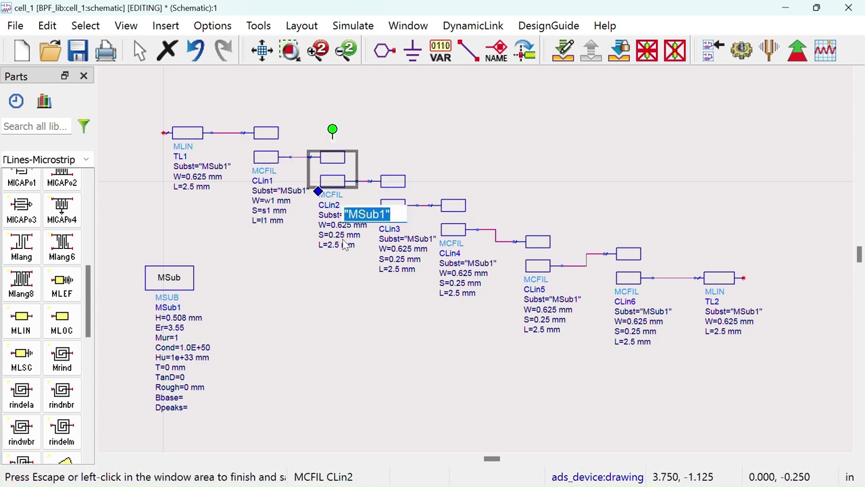
key(Escape)
click(345, 224)
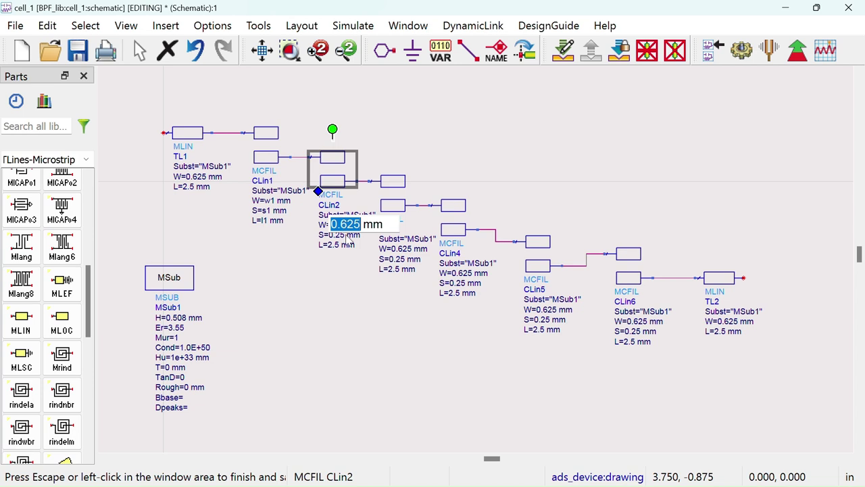
text(w2)
click(345, 302)
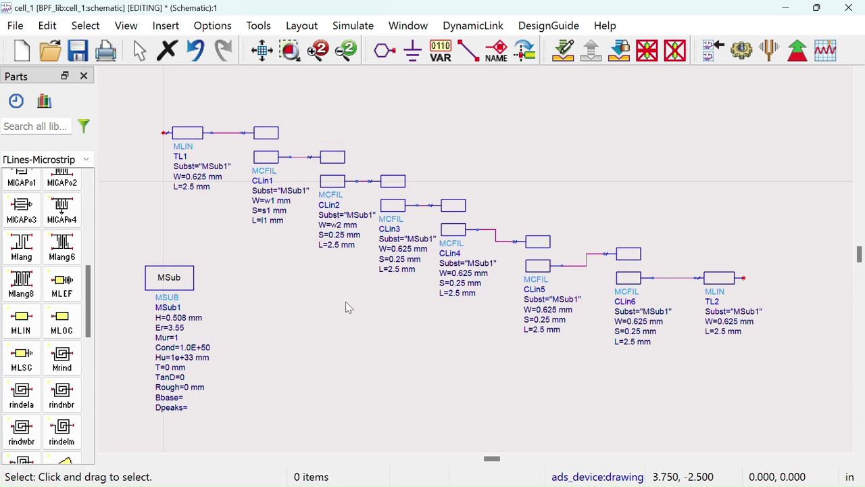
click(338, 235)
text(s2 mm)
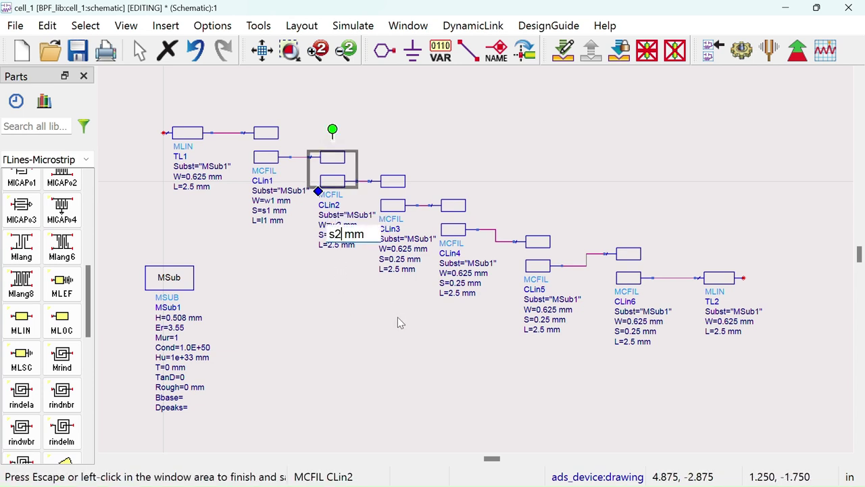
click(344, 303)
click(334, 244)
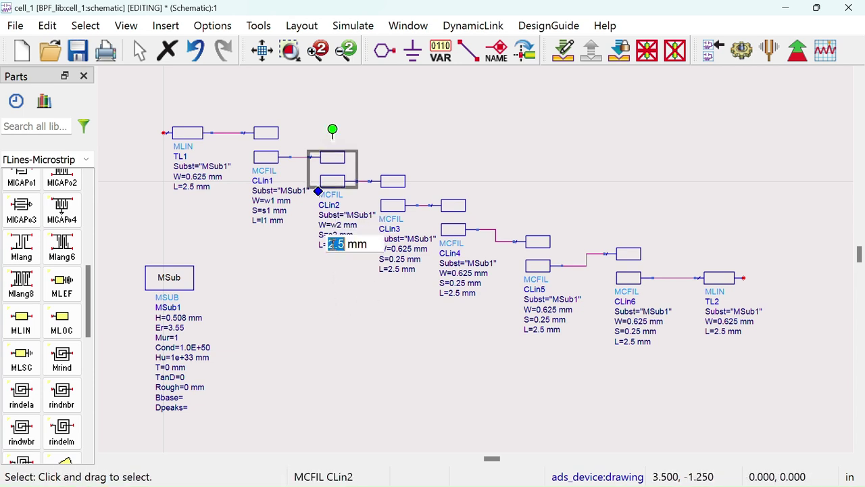
text(l1)
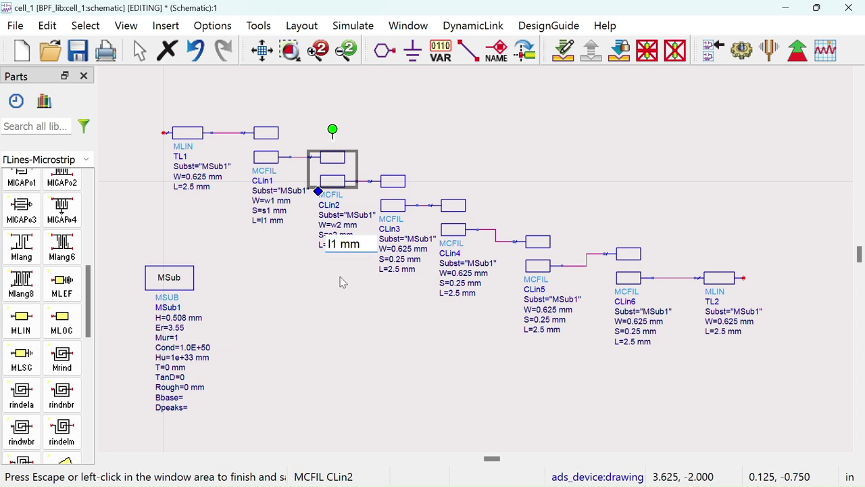
click(336, 321)
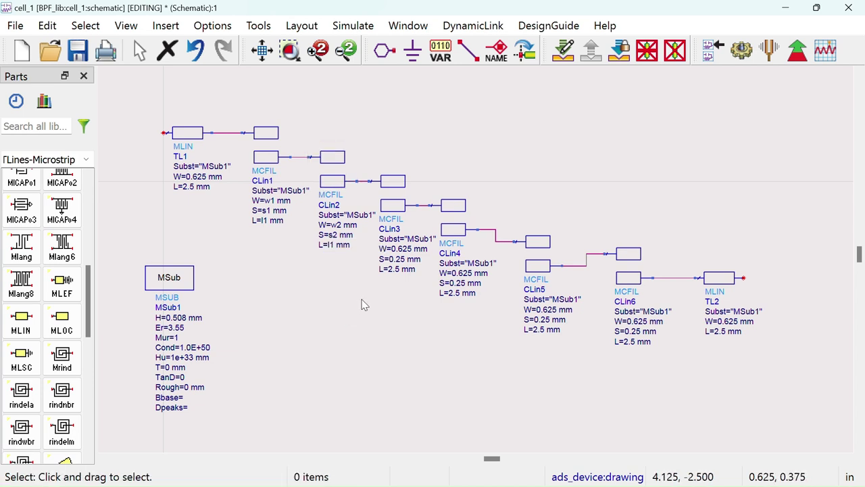
- Set the third MCFIL section's width W to w3 mm, spacing S to s3 mm and length L to l1 mm
click(402, 250)
text(w3)
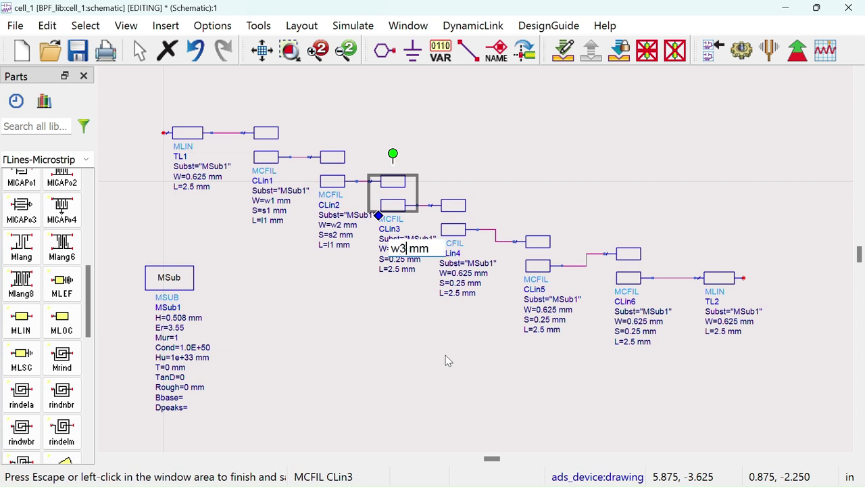
key(Tab)
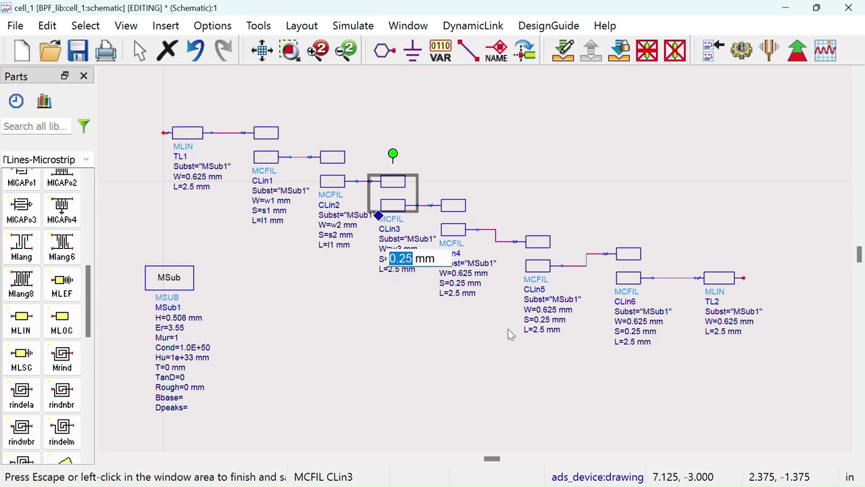
text(s3)
click(366, 332)
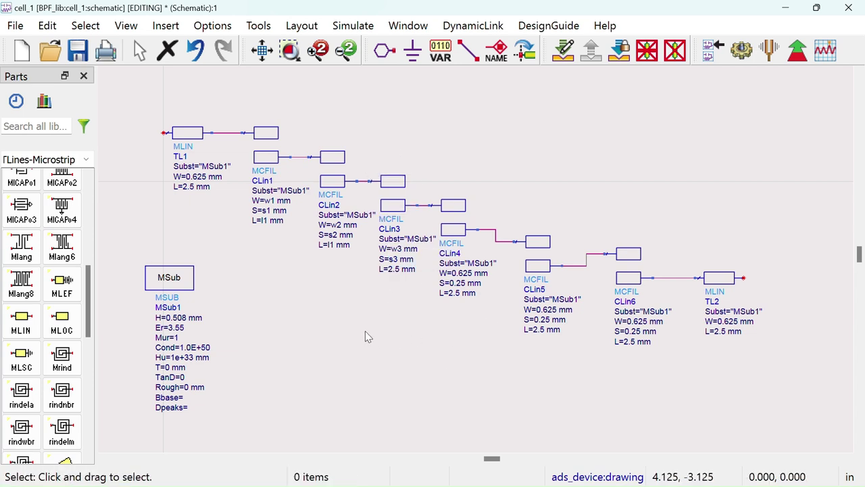
click(397, 268)
text(l)
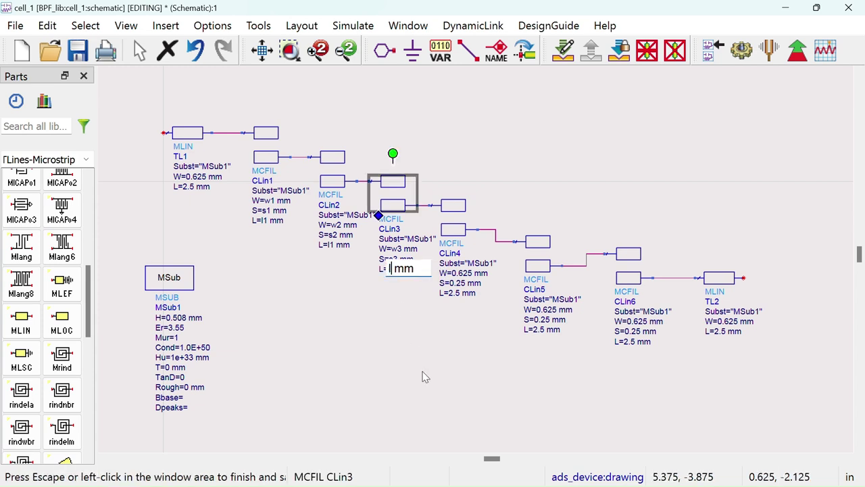
text(1)
click(352, 356)
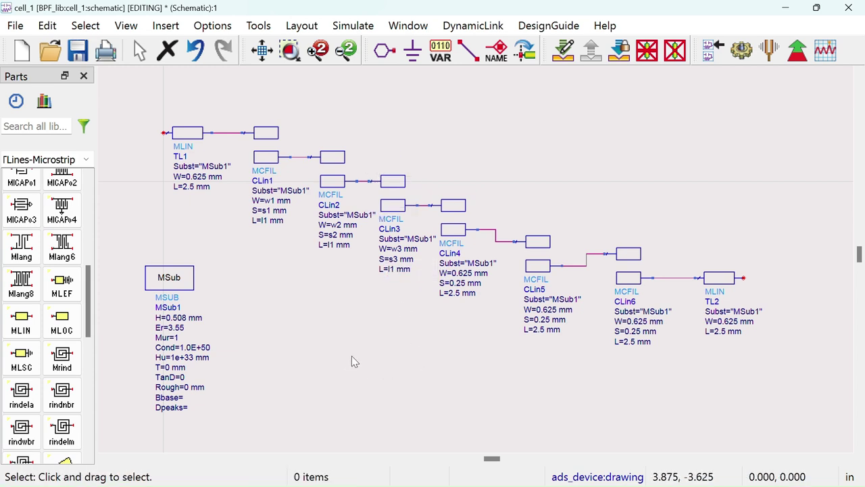
- Set the fourth MCFIL section's width W to w3 mm, spacing S to s3 mm and length L to l1 mm
double_click(466, 275)
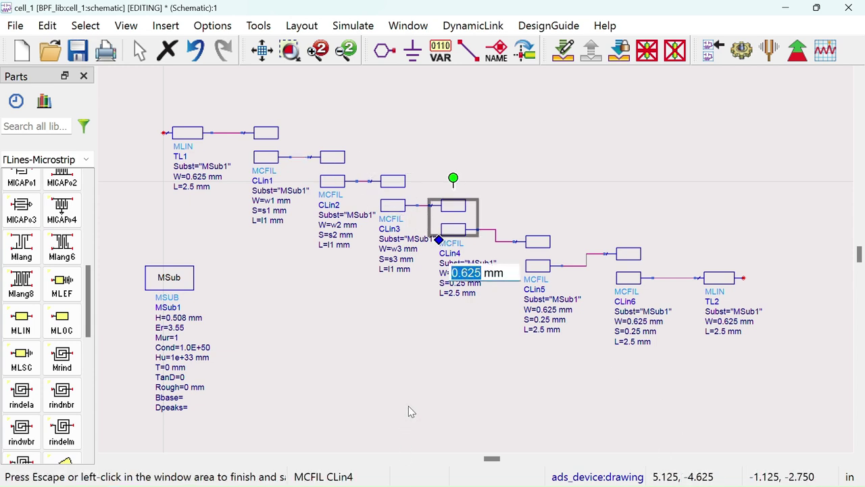
text(w3)
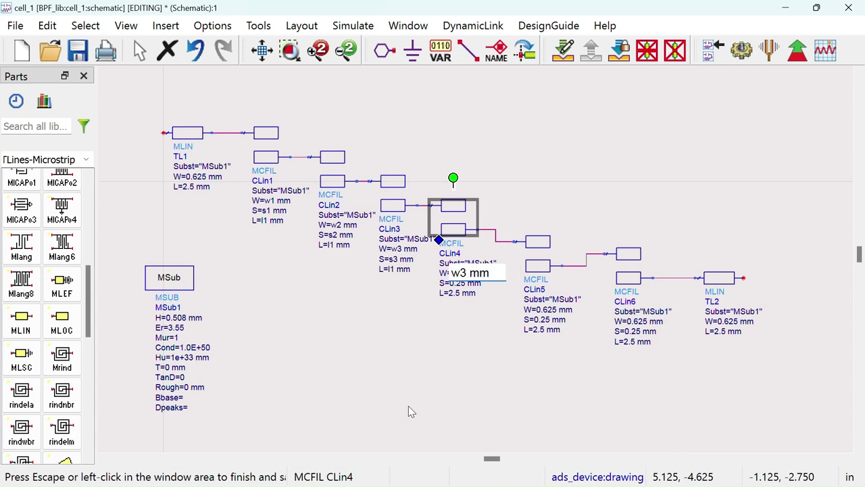
click(398, 351)
double_click(462, 284)
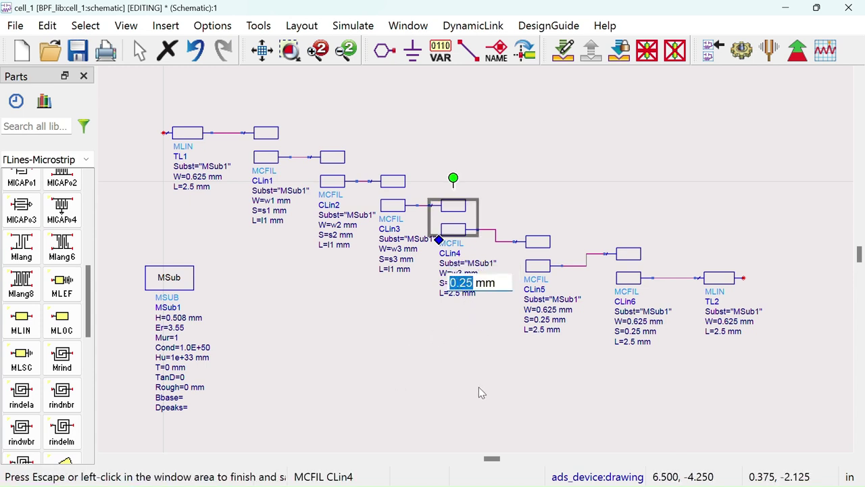
text(s3)
click(414, 366)
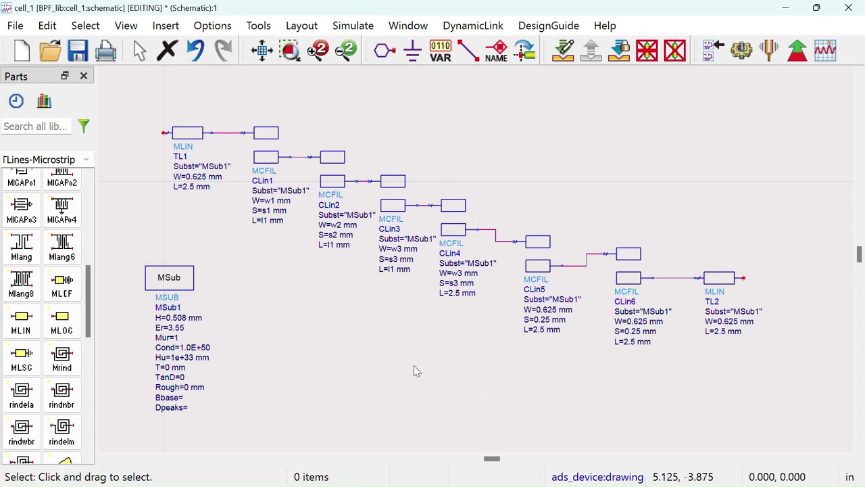
double_click(449, 292)
text(l1)
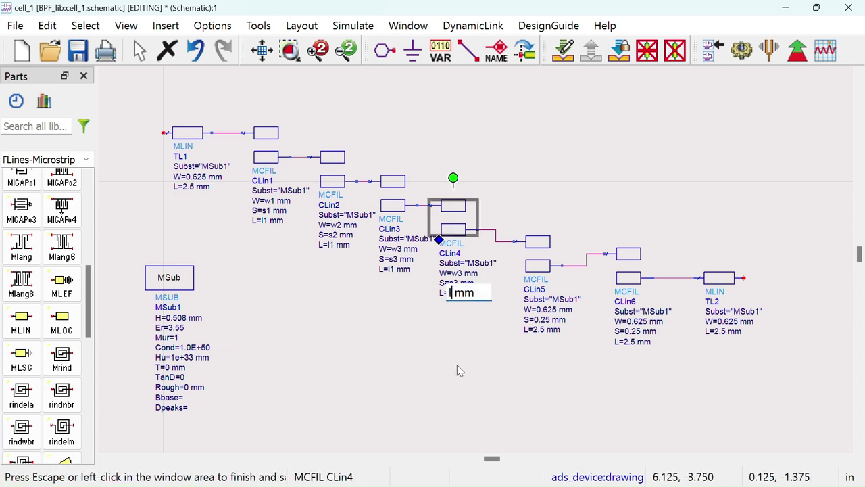
click(405, 361)
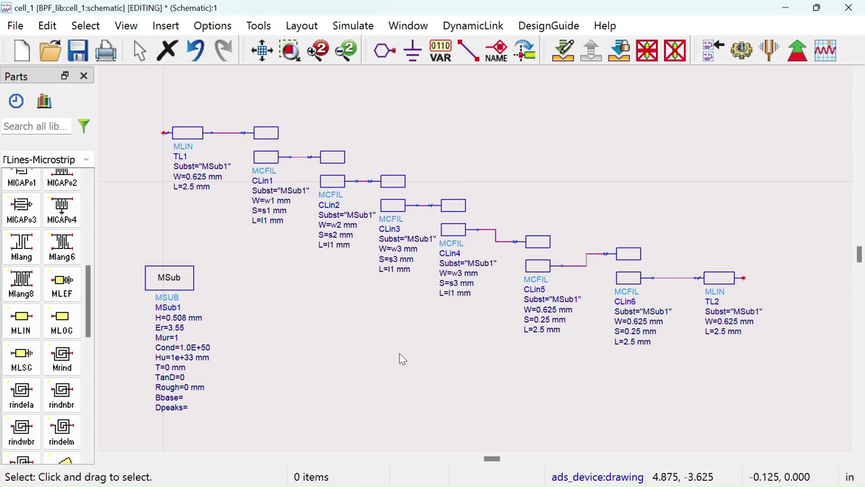
- Set the fifth MCFIL section's width W to w2 mm, spacing S to s2 mm and length L to l1 mm
double_click(548, 309)
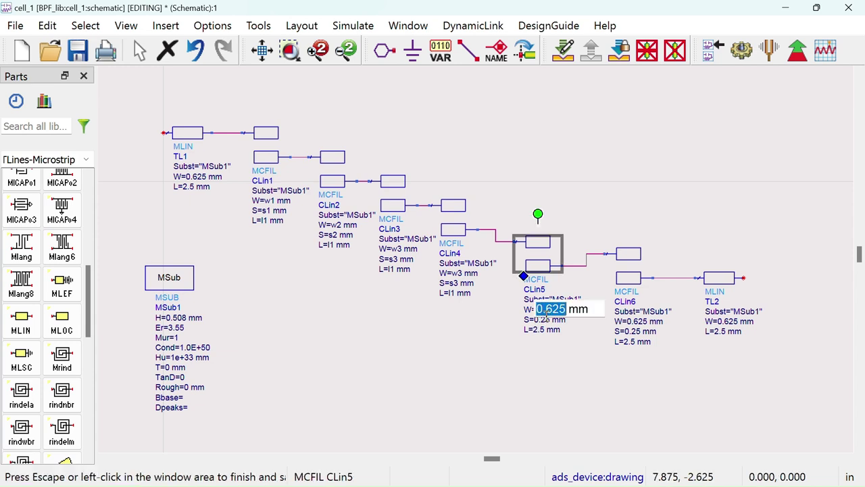
text(w2)
click(545, 379)
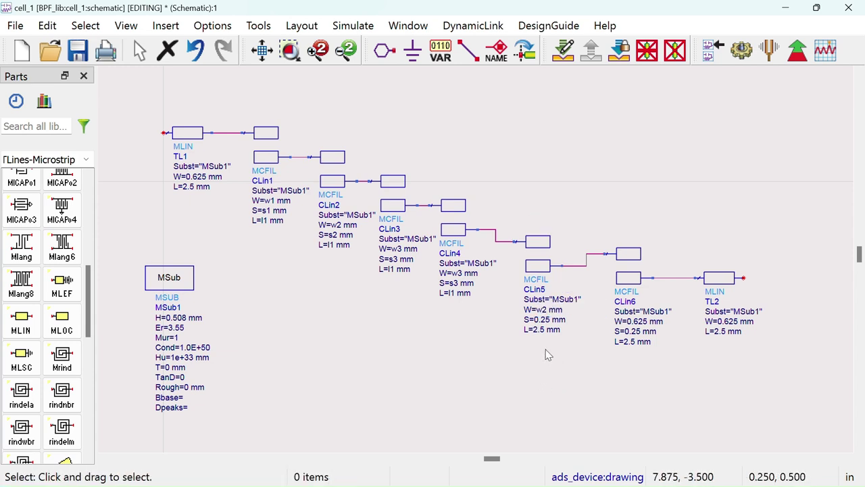
double_click(541, 320)
text(s2 mm)
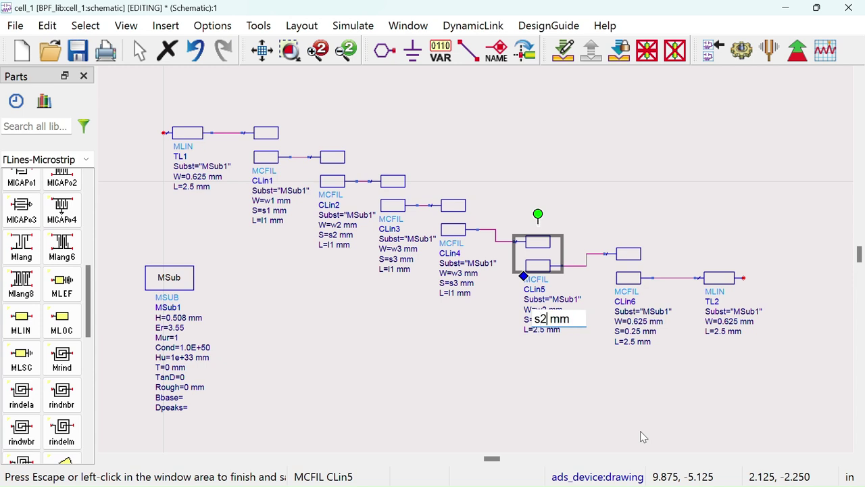
click(541, 374)
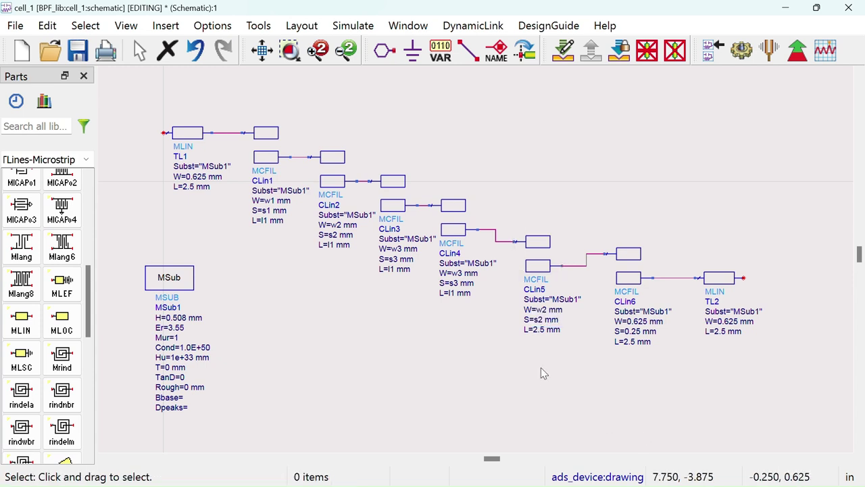
double_click(541, 329)
text(l1)
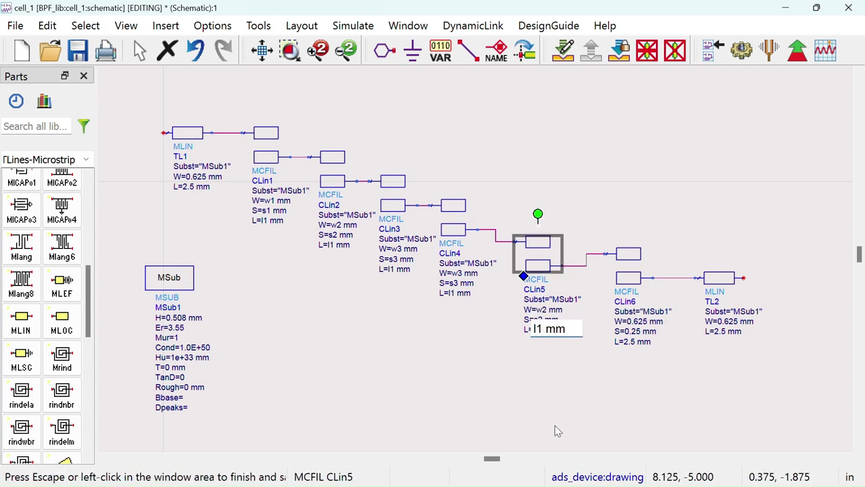
click(601, 370)
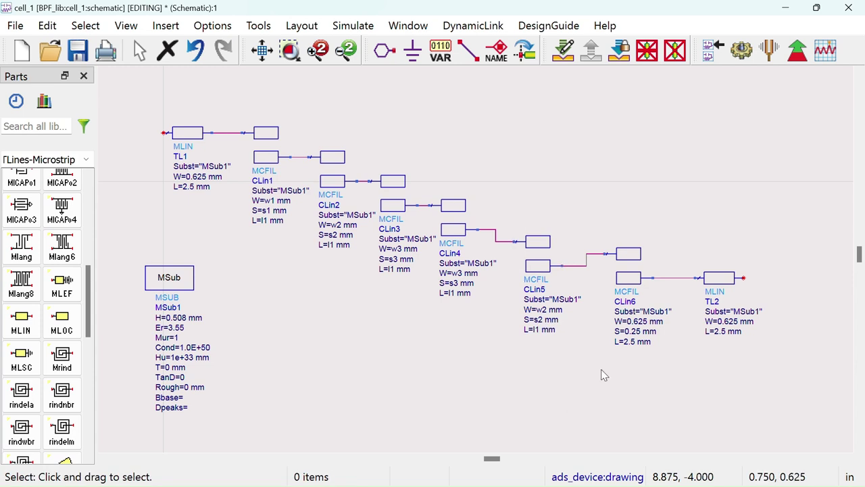
- Set the sixth MCFIL section's width W to w1 mm, spacing S to s1 mm and length L to l1 mm
double_click(641, 321)
text(w1)
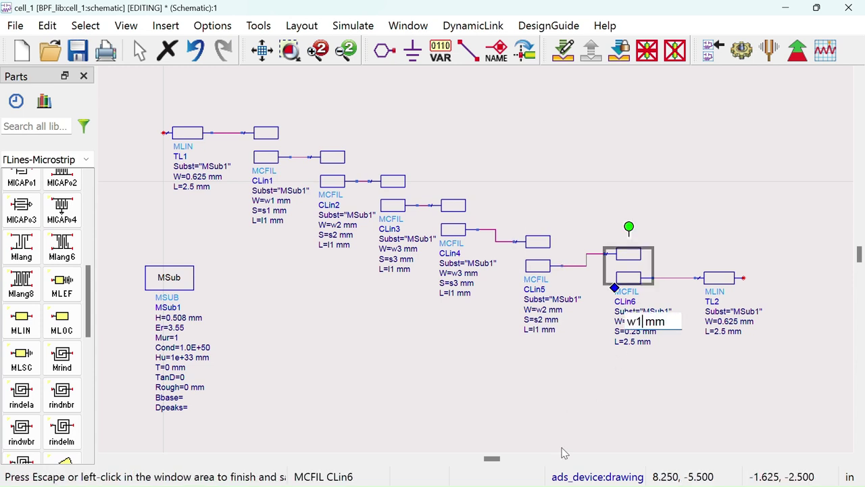
click(518, 405)
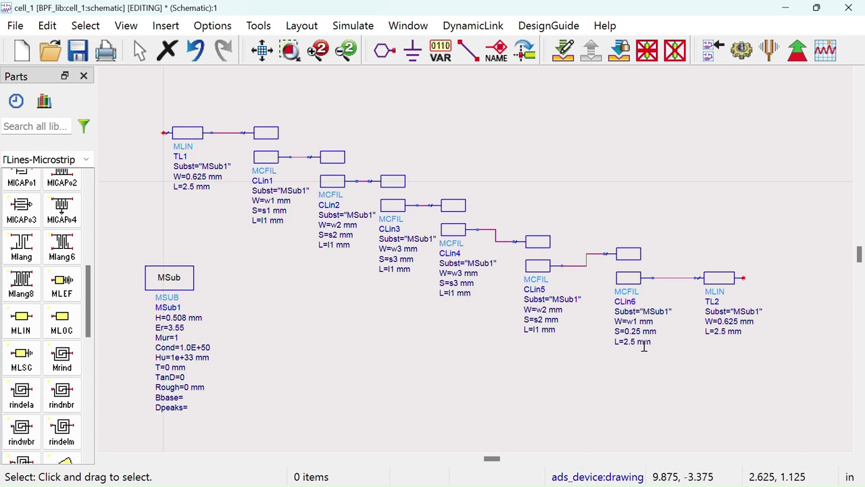
double_click(635, 321)
click(647, 367)
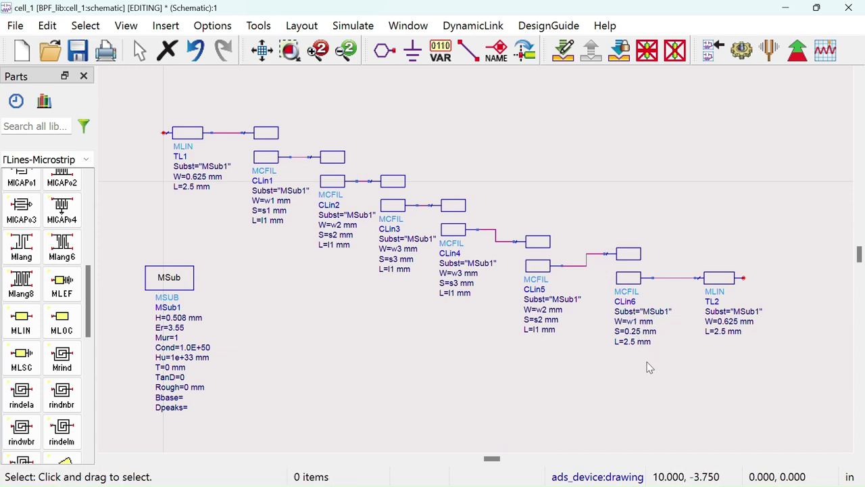
double_click(635, 331)
text(s)
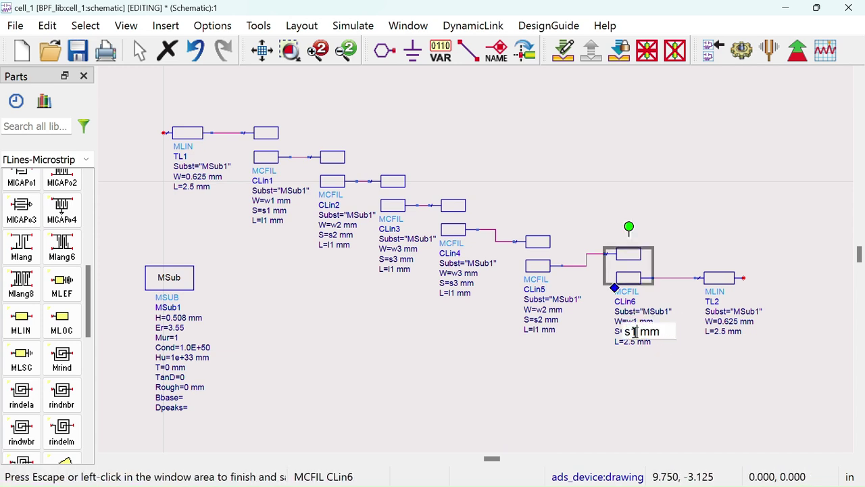
text(1)
click(584, 372)
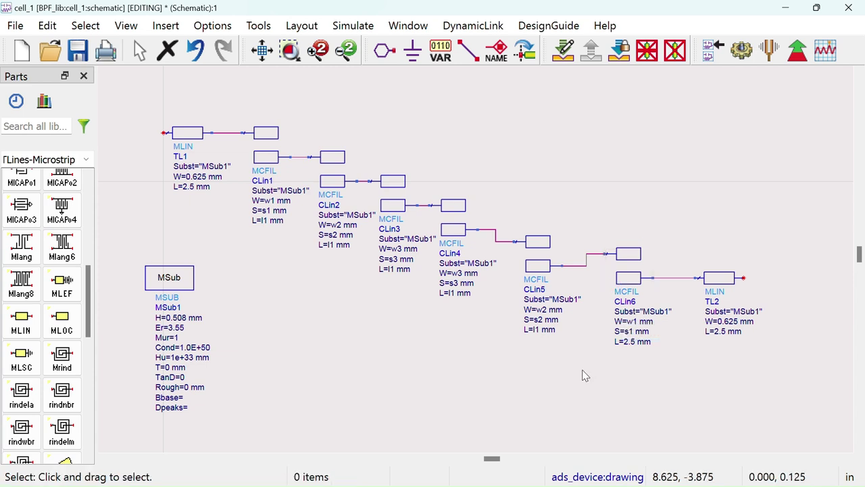
double_click(627, 342)
text(l1)
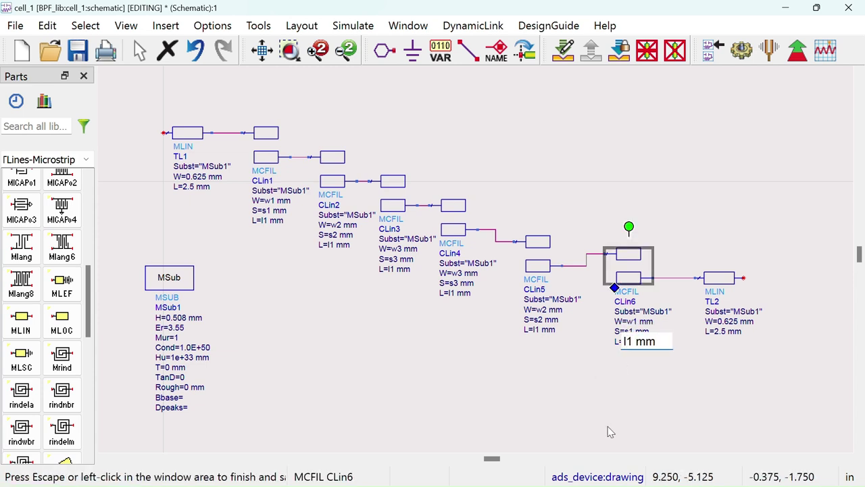
click(654, 416)
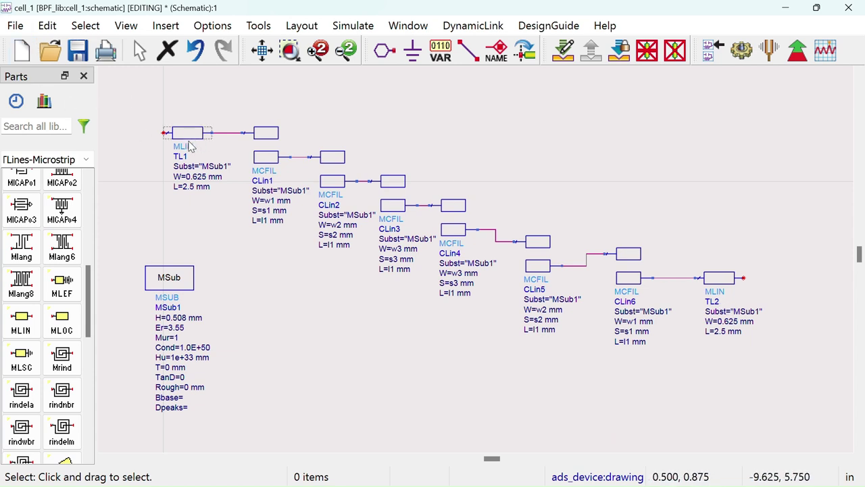
- Start the LineCalc transmission-line calculator from the schematic
click(261, 27)
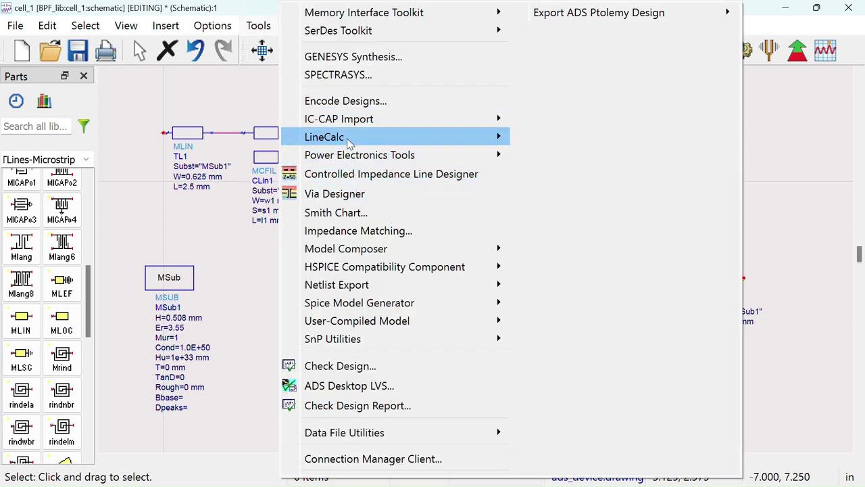
click(534, 140)
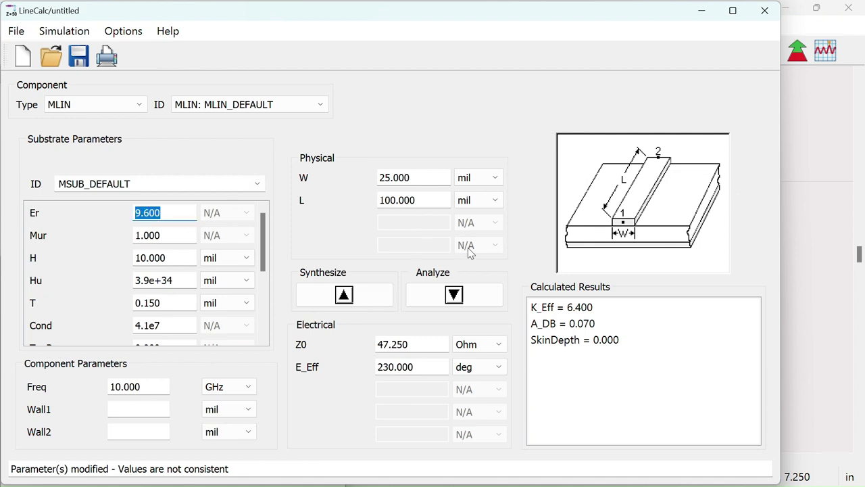
- Set the substrate's Er to 3.55 and height H to 0.508 mm, and the calculation frequency to 2.4 GHz
text(3.55)
click(232, 256)
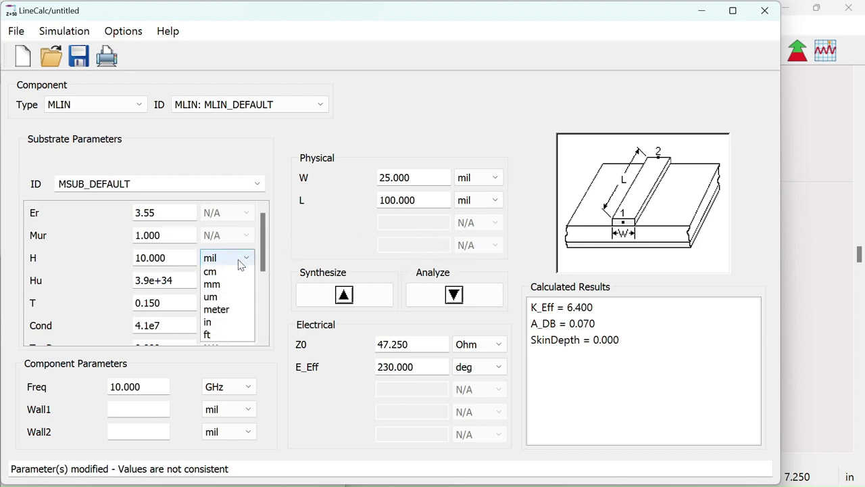
click(235, 298)
drag(186, 258, 133, 257)
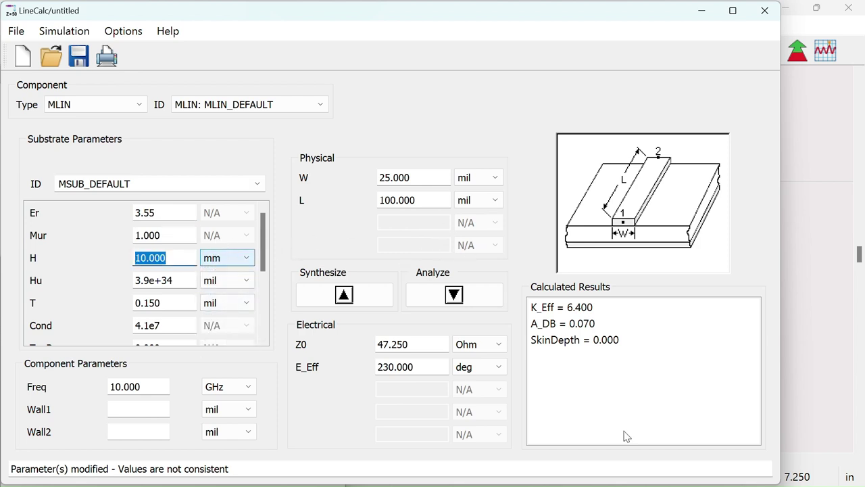
text(08)
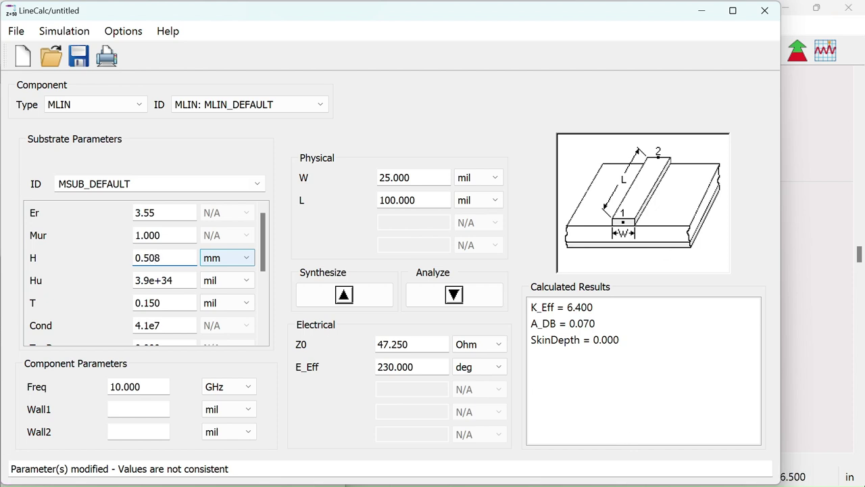
drag(143, 386, 109, 386)
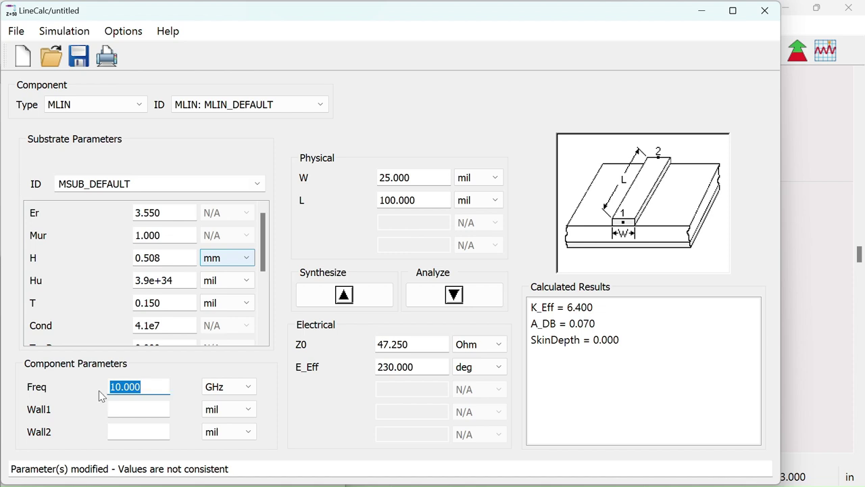
text(2.4)
- Switch the line's W and L units to mm and synthesize its dimensions for a Z0 of 50 Ohm
click(488, 178)
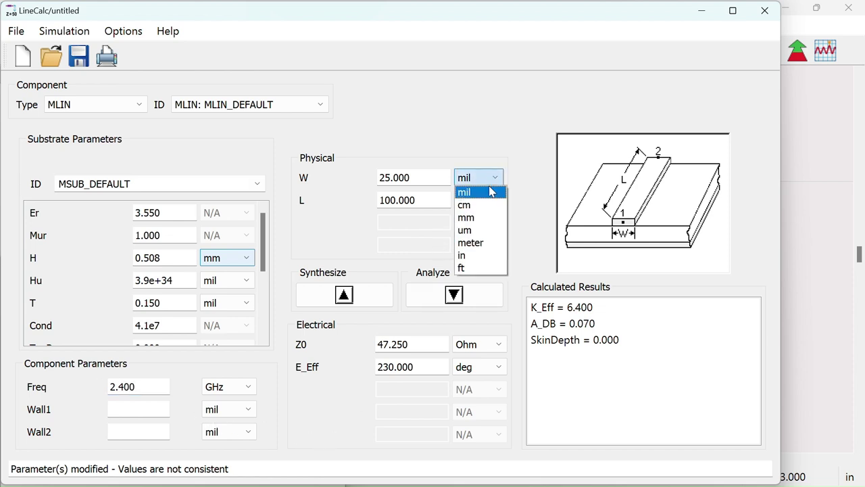
click(479, 216)
click(491, 200)
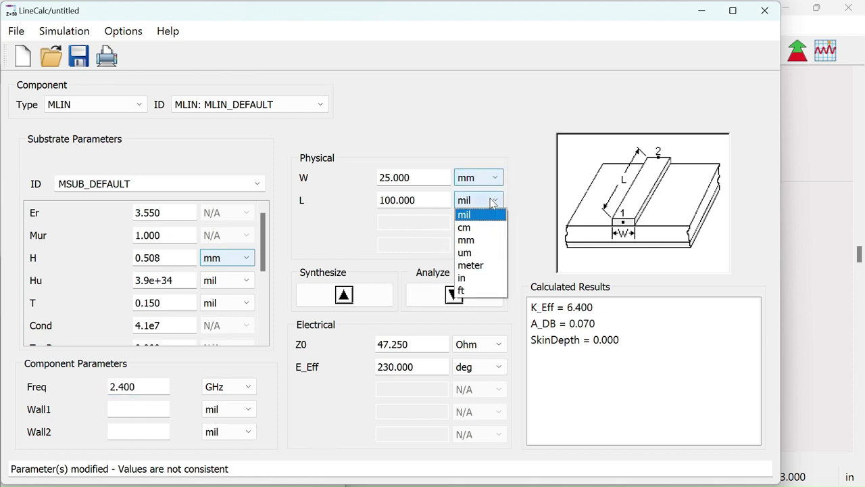
click(482, 239)
drag(430, 347, 296, 345)
text(50)
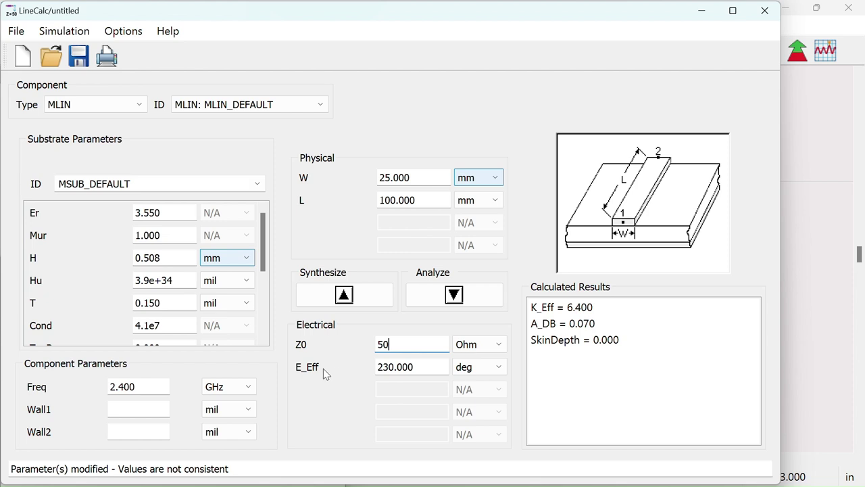
click(344, 295)
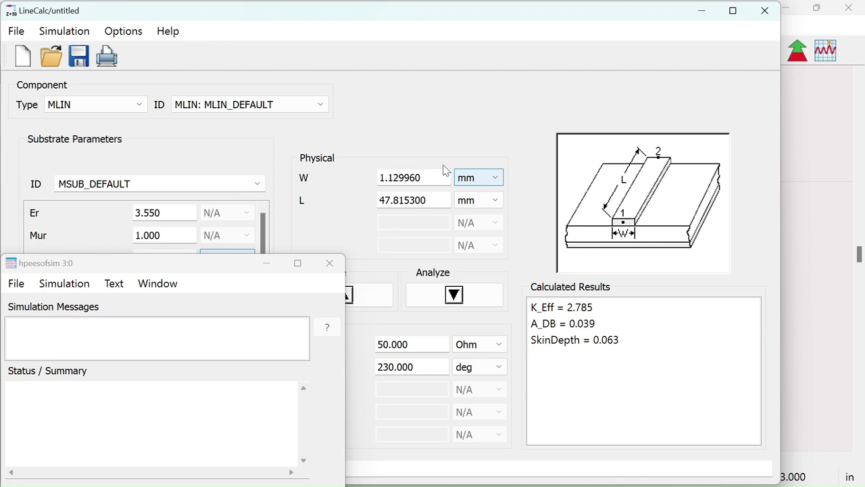
- Close LineCalc without saving the component changes and dismiss the simulation status window
click(764, 12)
click(200, 141)
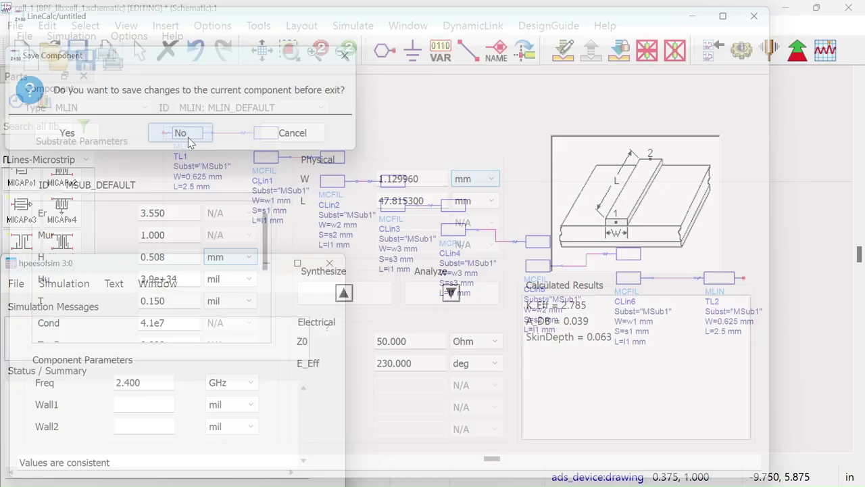
click(330, 262)
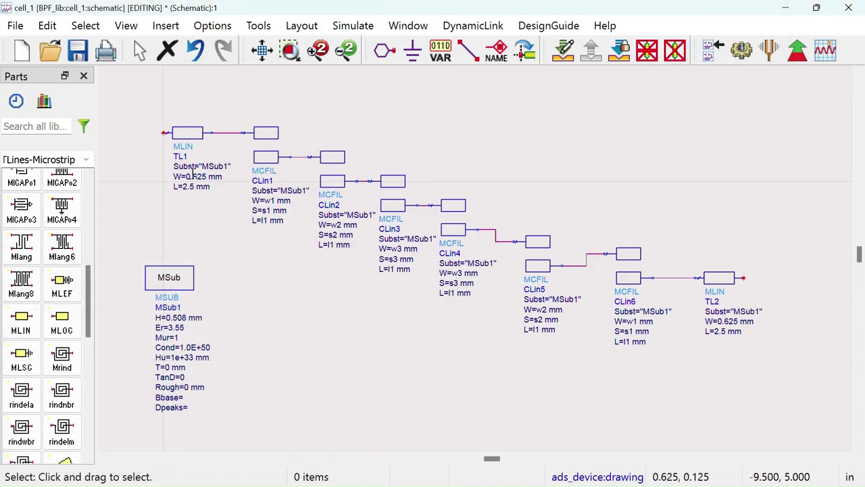
- Set the width W of both MLIN feed lines, TL1 and TL2, to 1.12 mm
double_click(195, 178)
text(1.1)
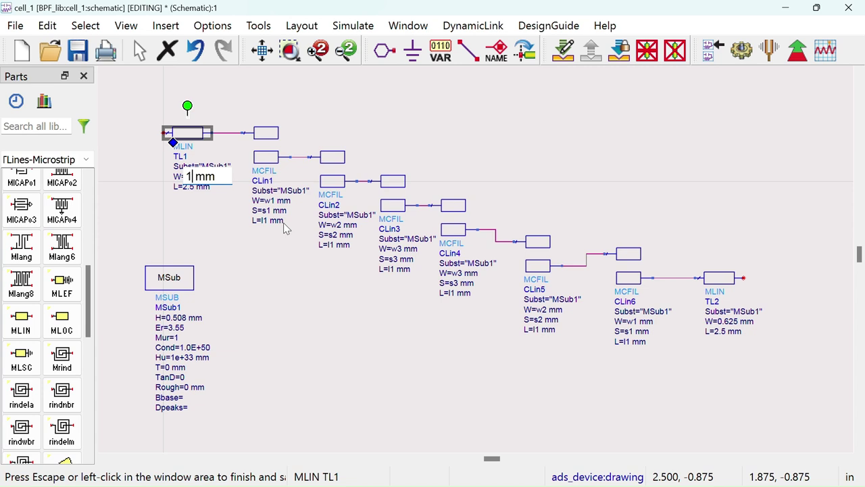
text(2)
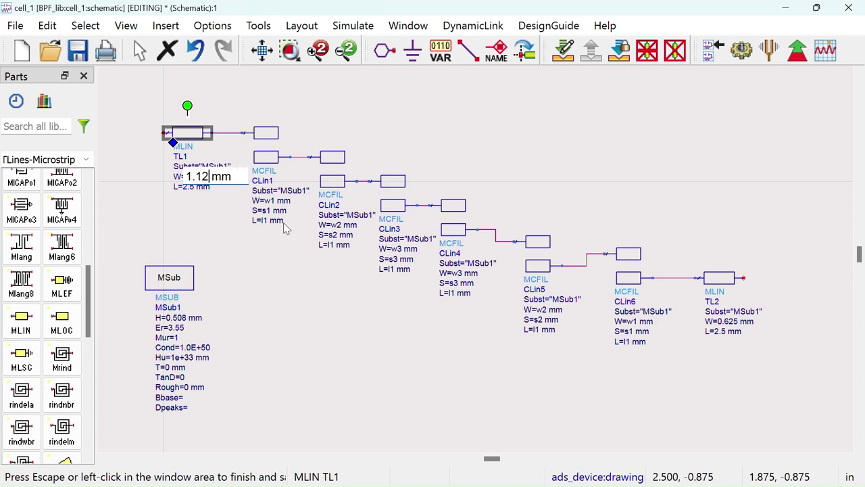
click(287, 313)
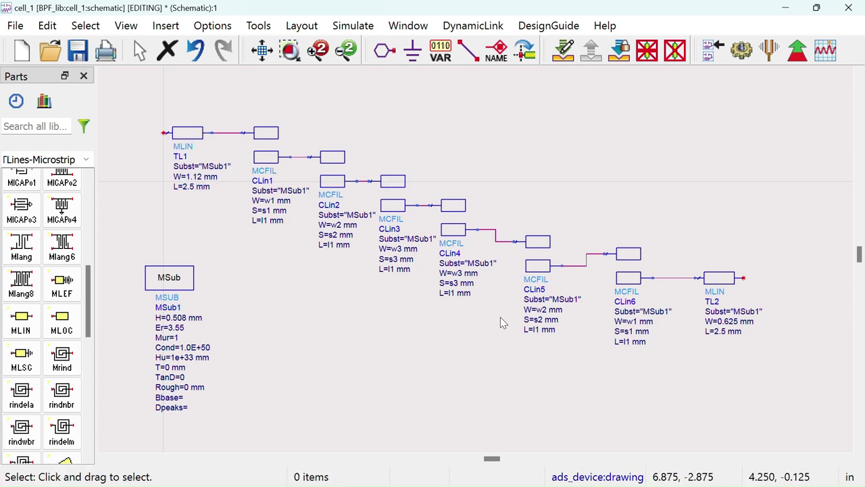
double_click(732, 322)
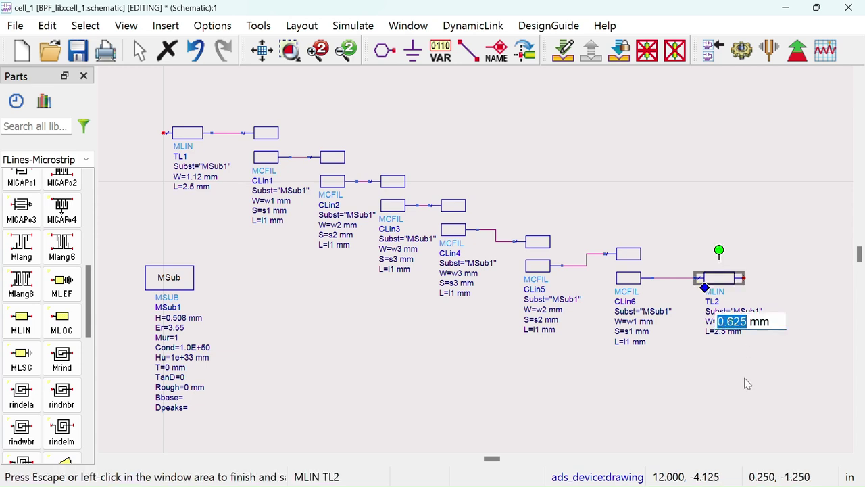
text(1.12)
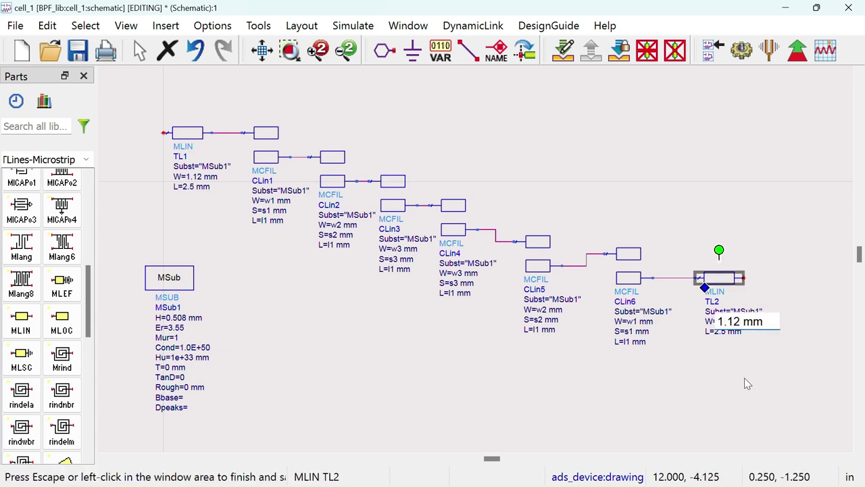
click(399, 352)
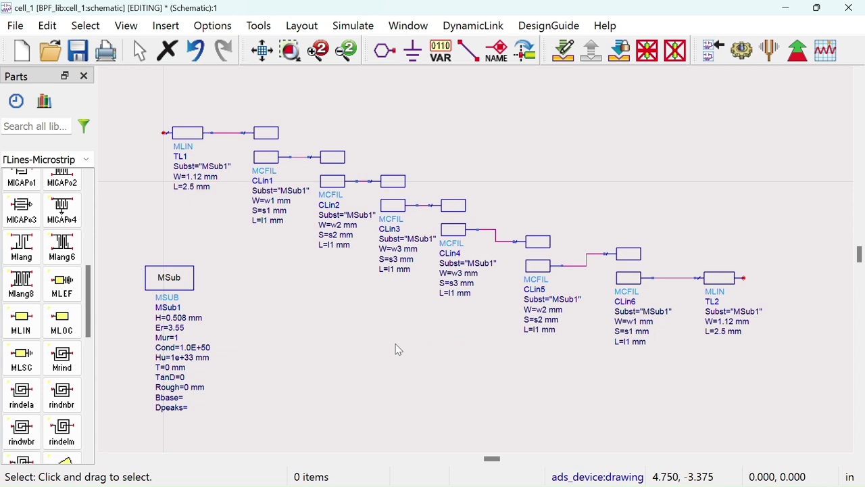
- Place one VAR variable block in the empty area beside the MSub block and end the placement
drag(399, 349, 417, 317)
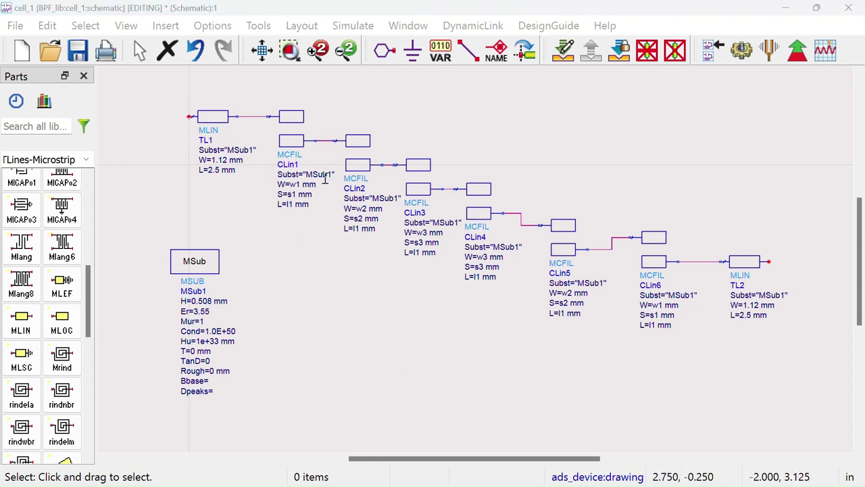
click(440, 54)
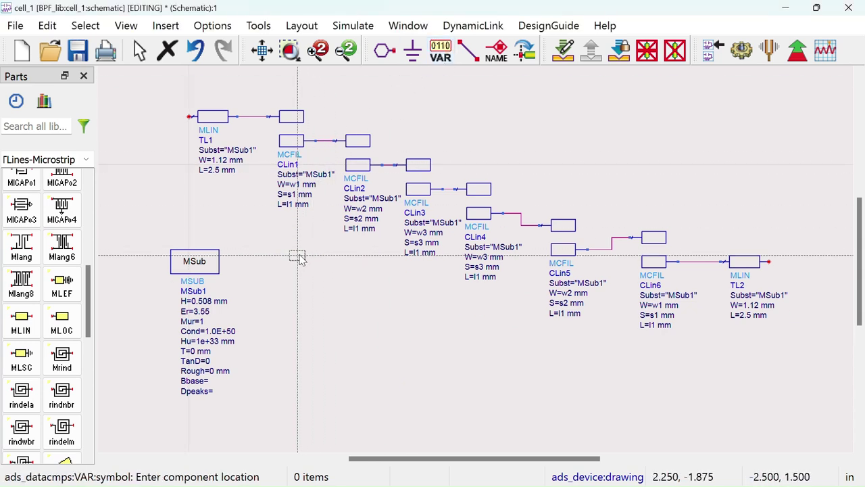
click(304, 275)
right_click(341, 277)
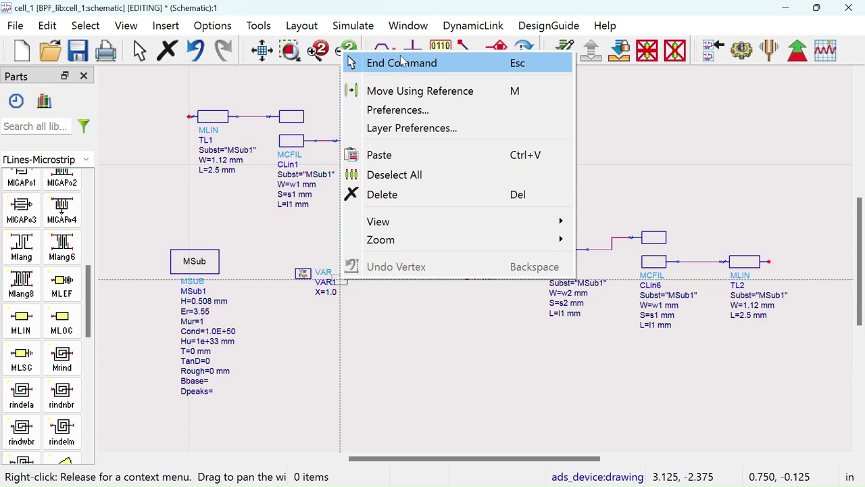
click(403, 62)
- Rename the VAR block's variable X as w1 and enable its optimization with a range of 0.5 to 2
double_click(306, 281)
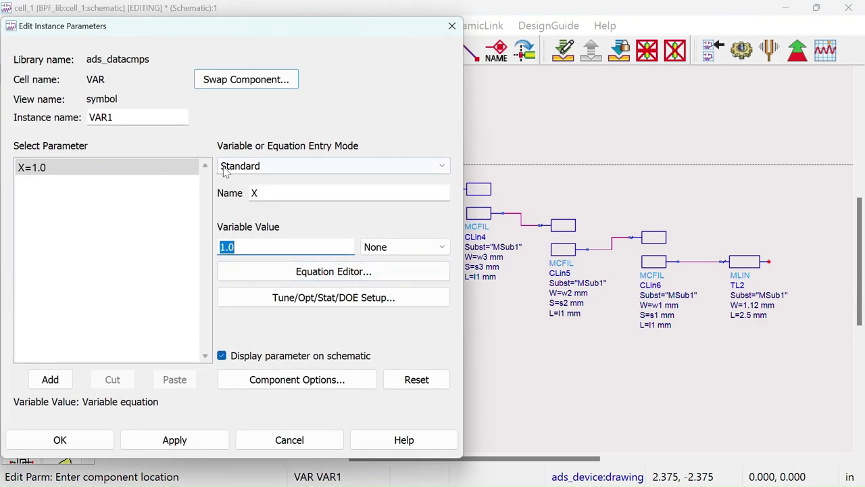
double_click(270, 193)
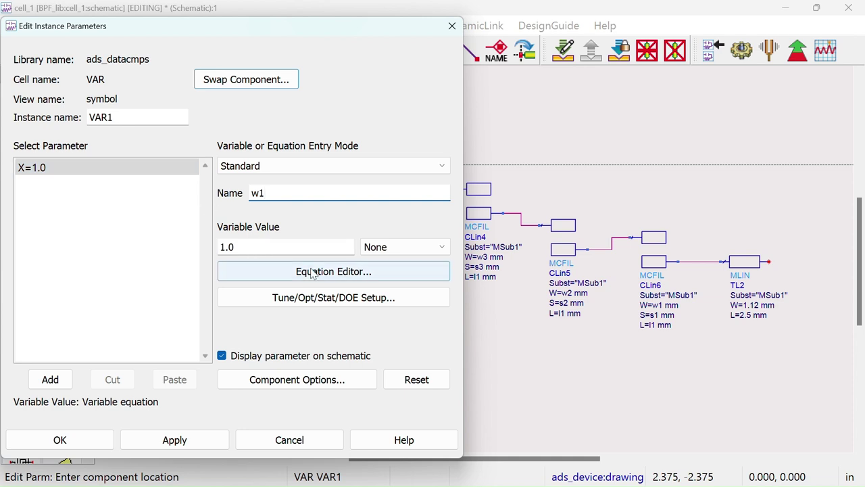
click(313, 298)
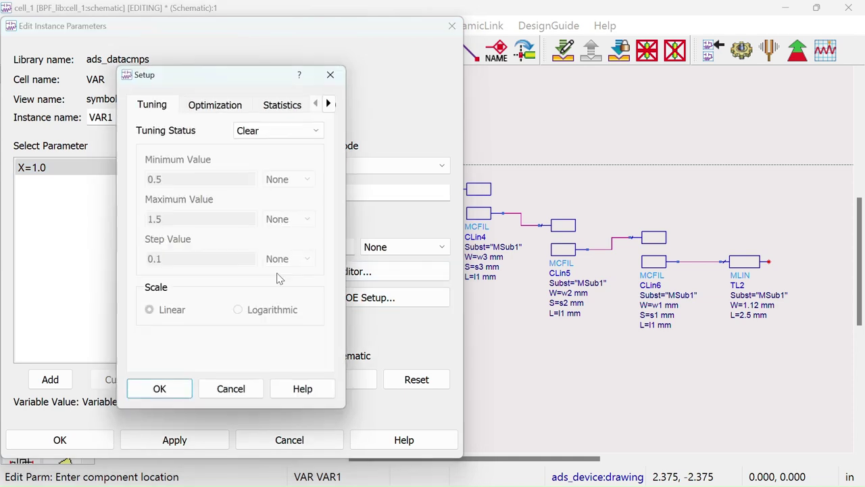
click(215, 103)
click(288, 129)
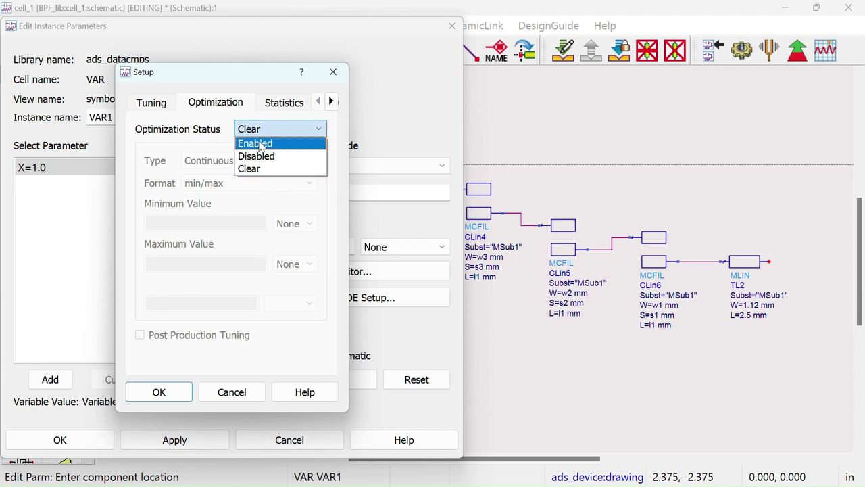
click(260, 145)
click(188, 223)
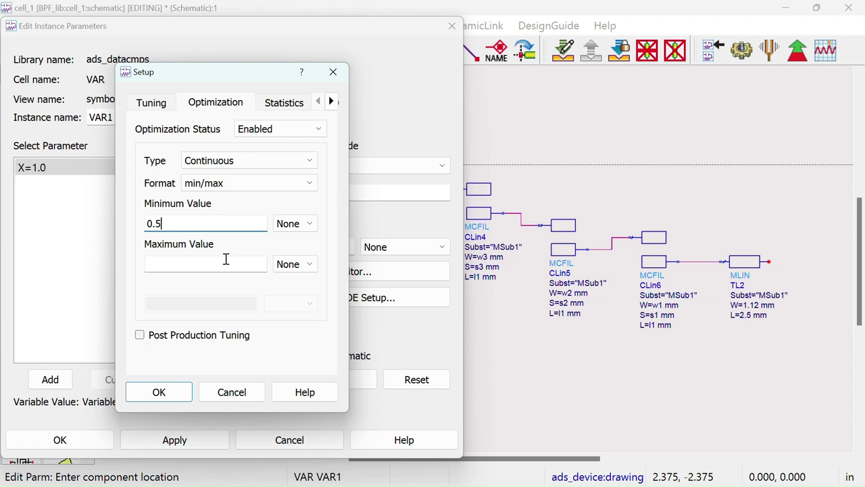
click(177, 264)
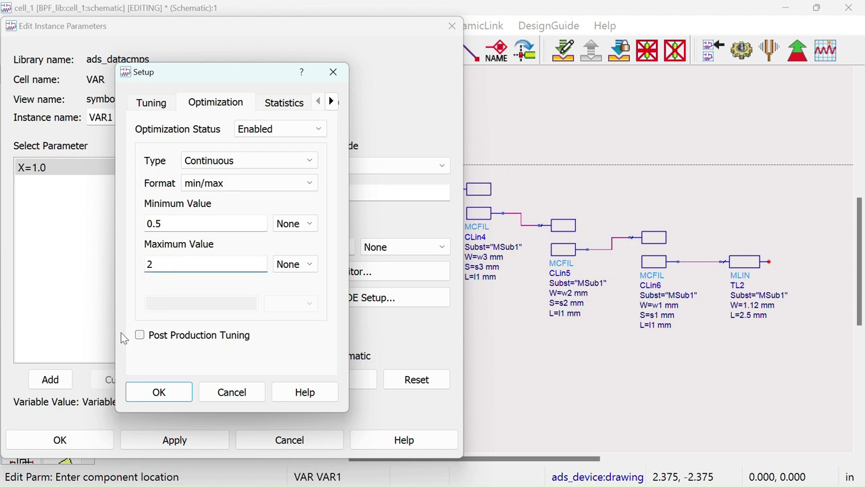
click(160, 392)
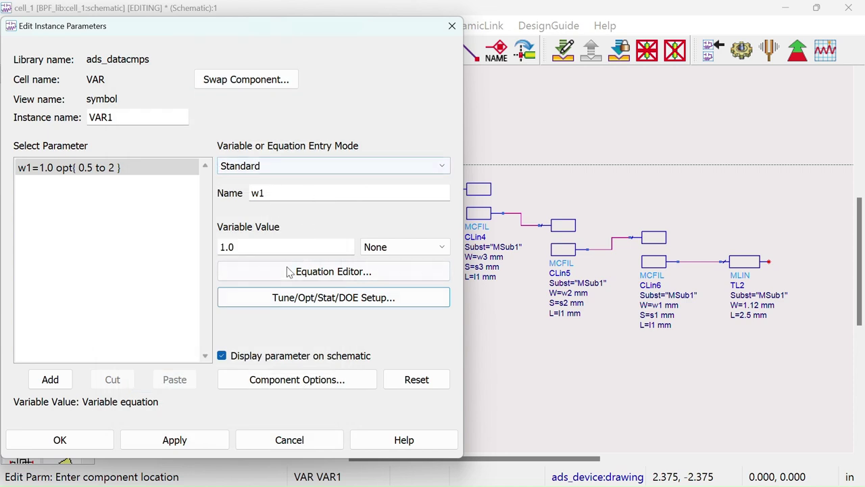
- Enable tuning for w1 with a maximum value of 2 and a step value of 0.01
click(287, 298)
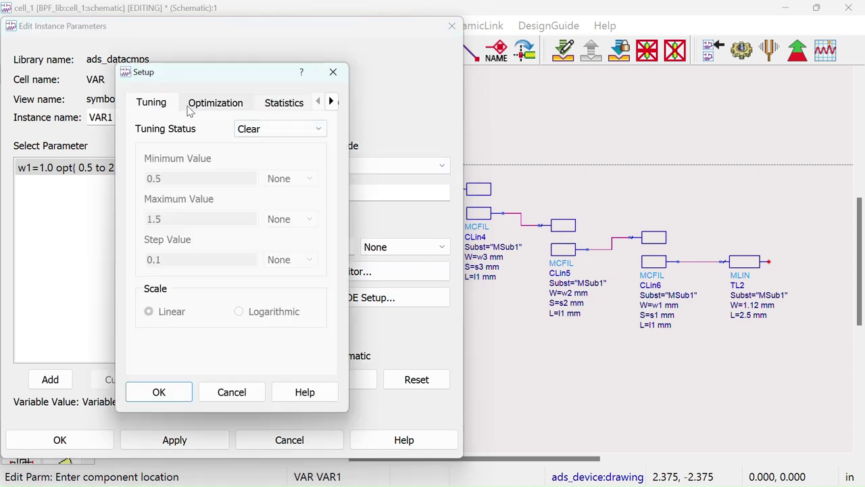
click(243, 128)
click(249, 142)
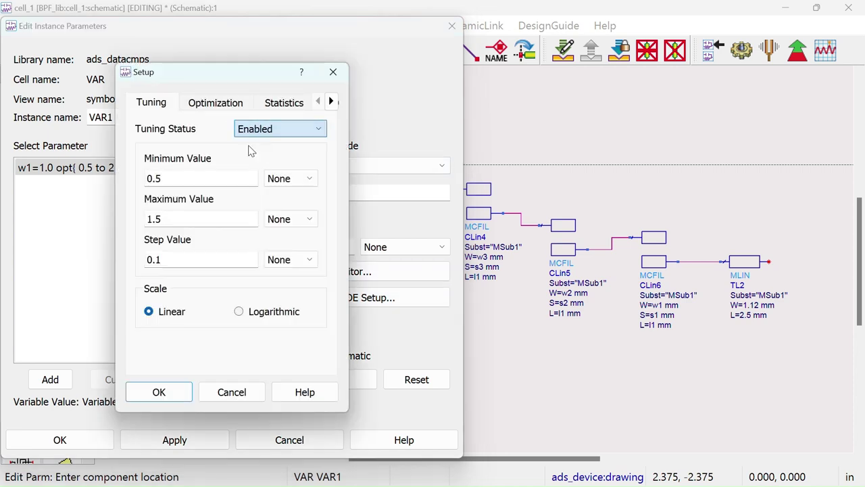
double_click(164, 220)
text(2)
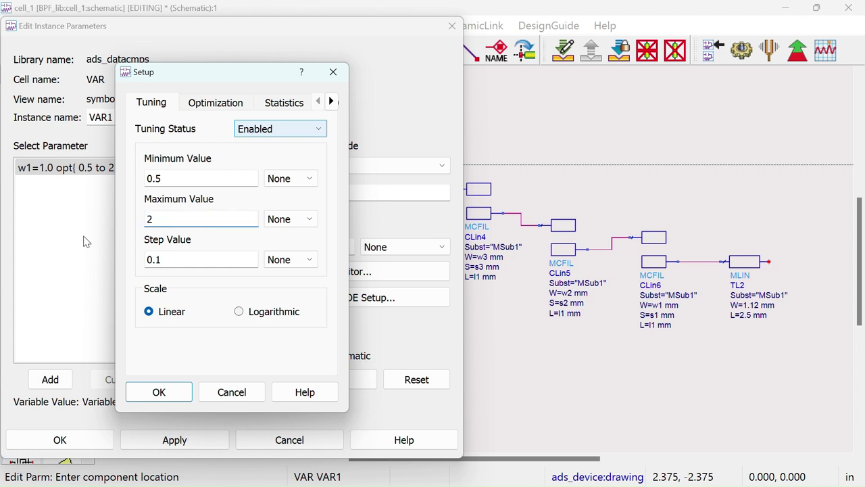
click(157, 260)
click(174, 392)
- Add variables w2 and w3 to the VAR block with the same value, tuning and optimization settings as w1
click(102, 165)
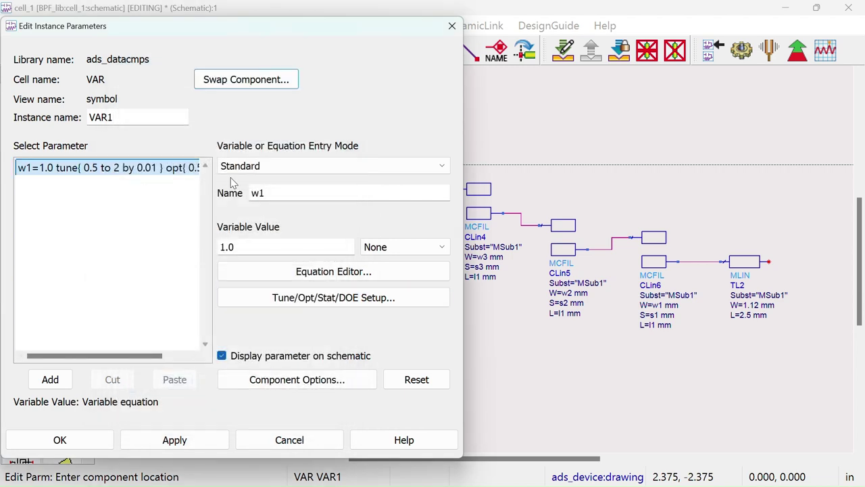
click(276, 193)
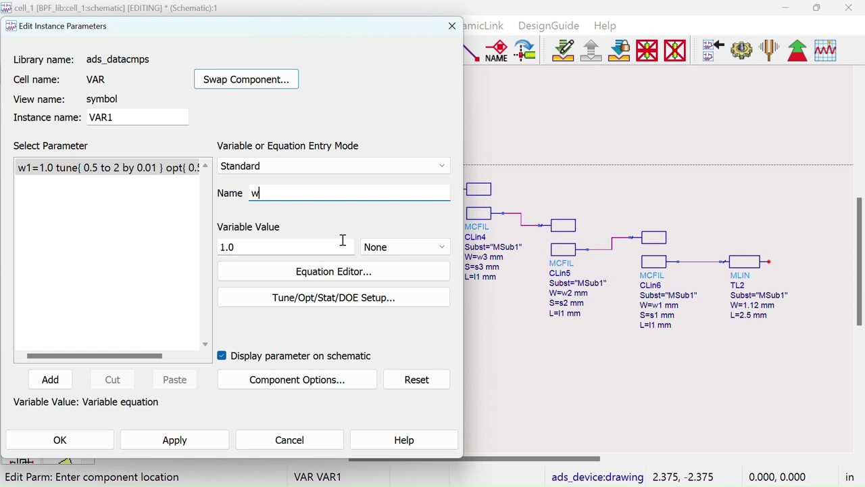
click(50, 379)
click(268, 192)
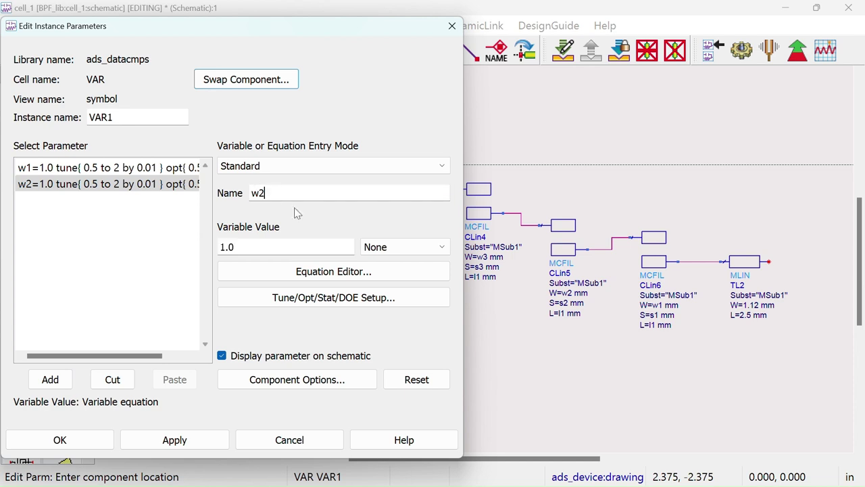
text(3)
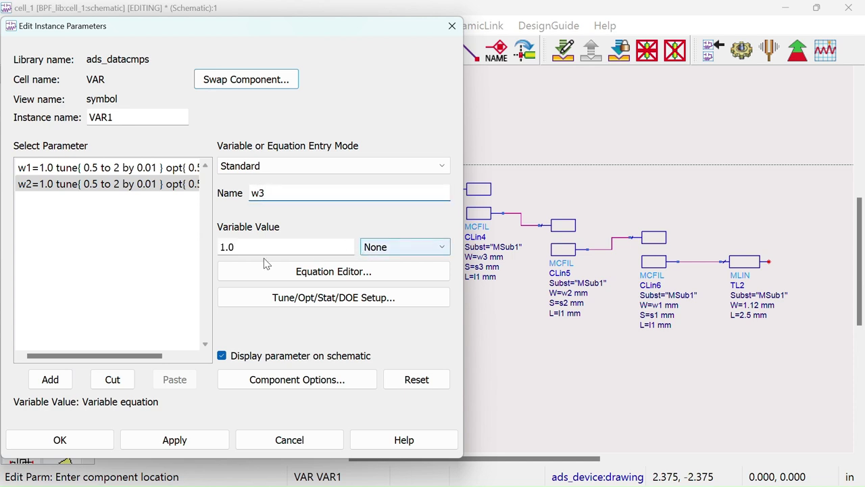
click(54, 380)
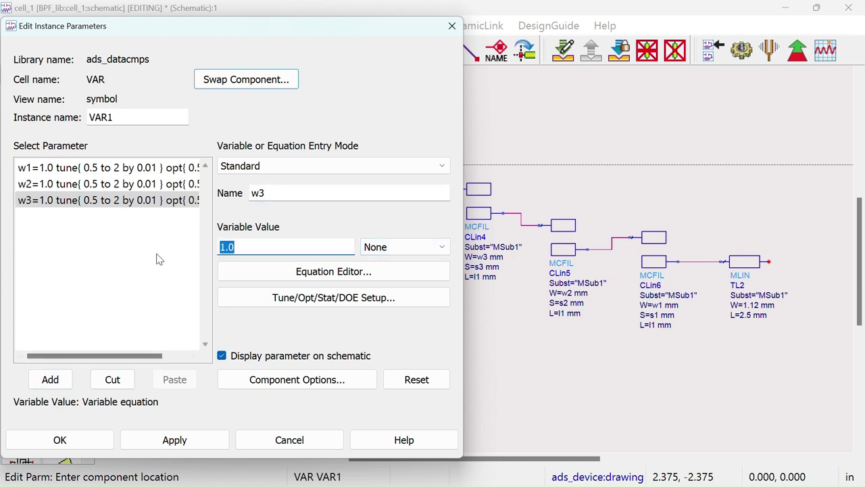
- Add a length variable l1 to the VAR block, based on the settings of w3
double_click(276, 195)
key(BackSpace)
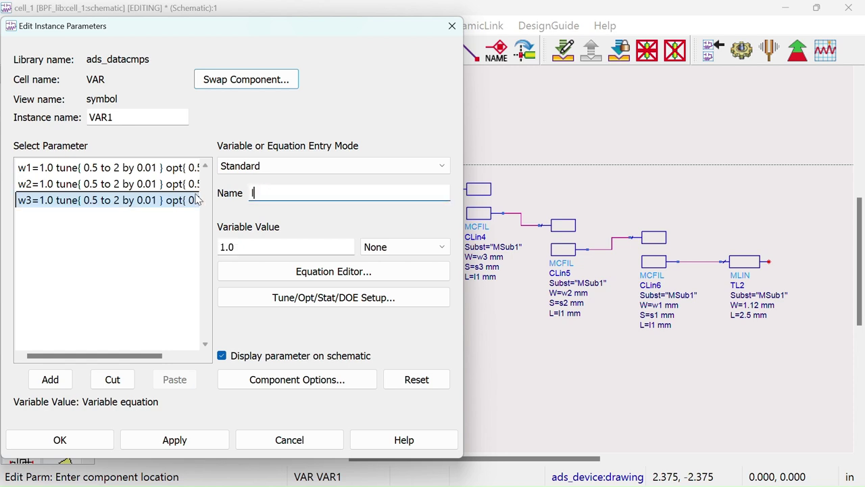
click(50, 379)
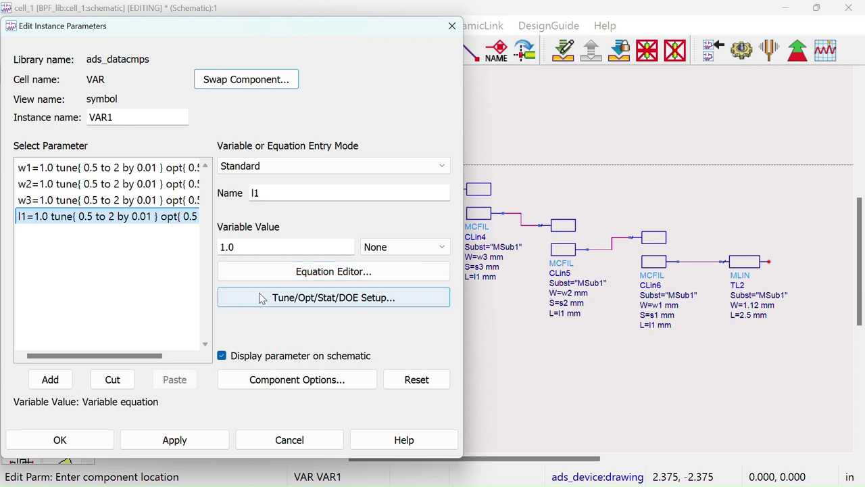
click(257, 297)
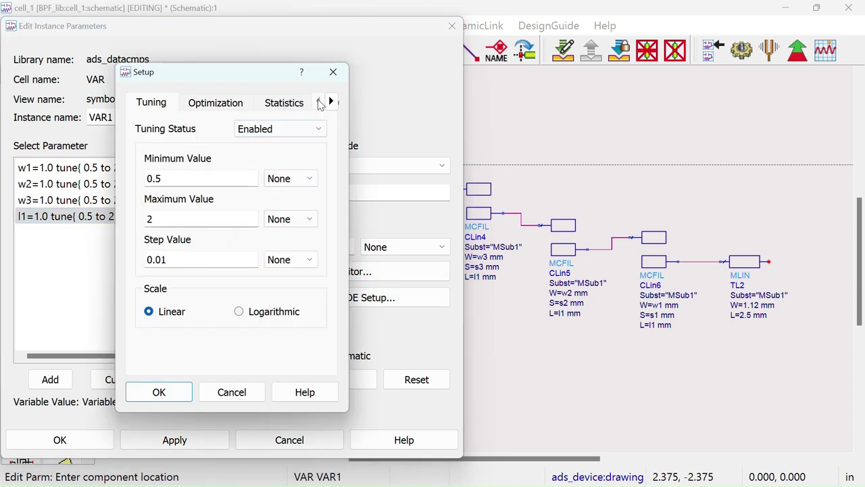
double_click(177, 184)
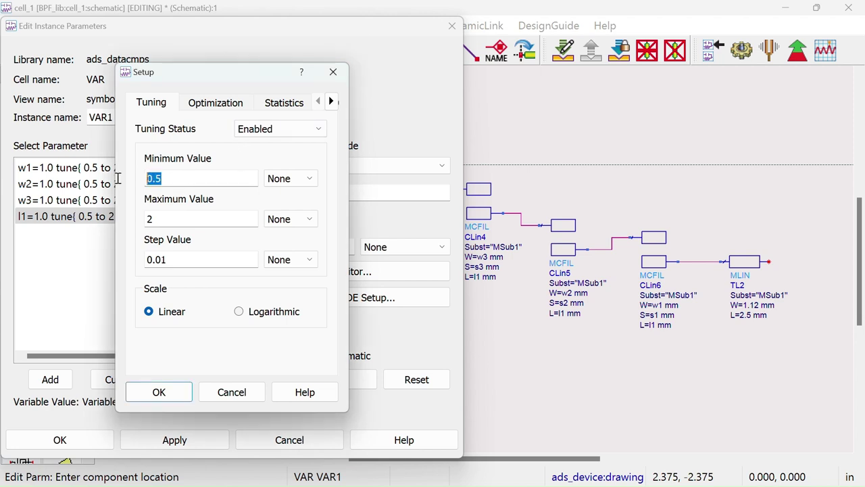
text(12)
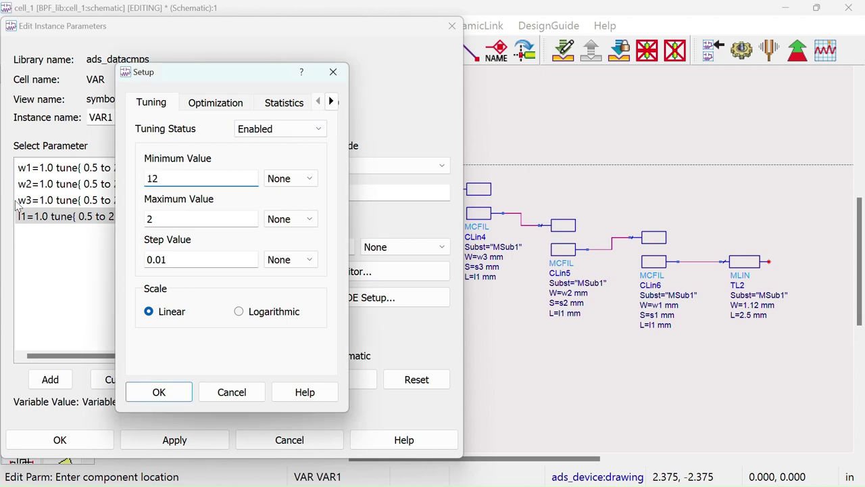
click(169, 223)
text(0)
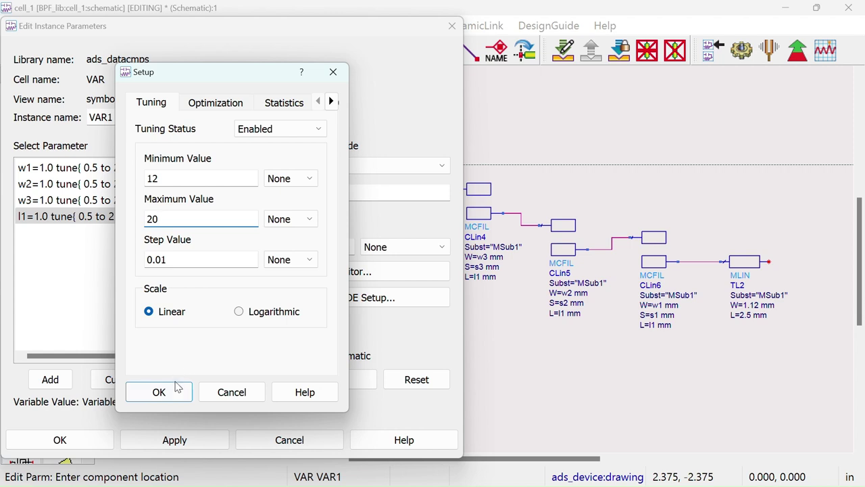
click(228, 100)
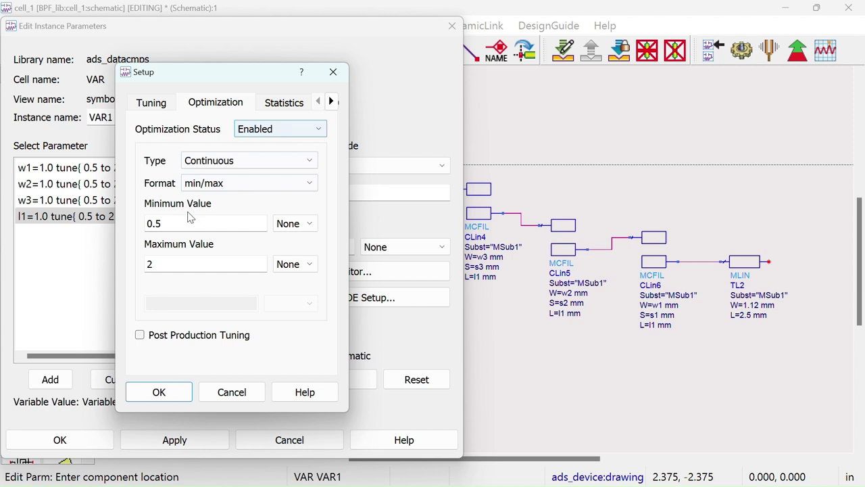
double_click(170, 225)
text(12)
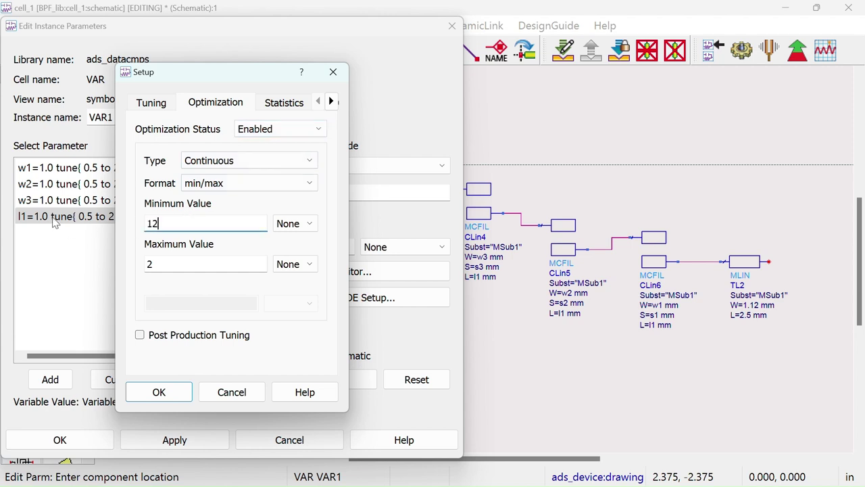
click(162, 264)
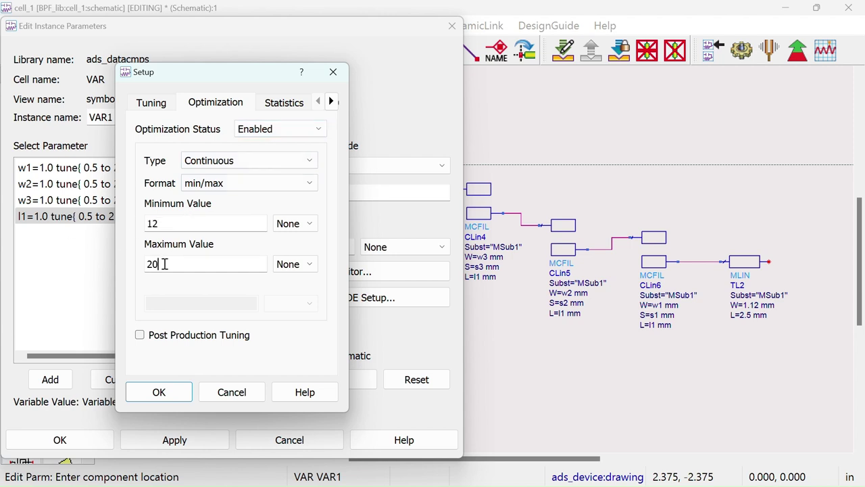
click(157, 392)
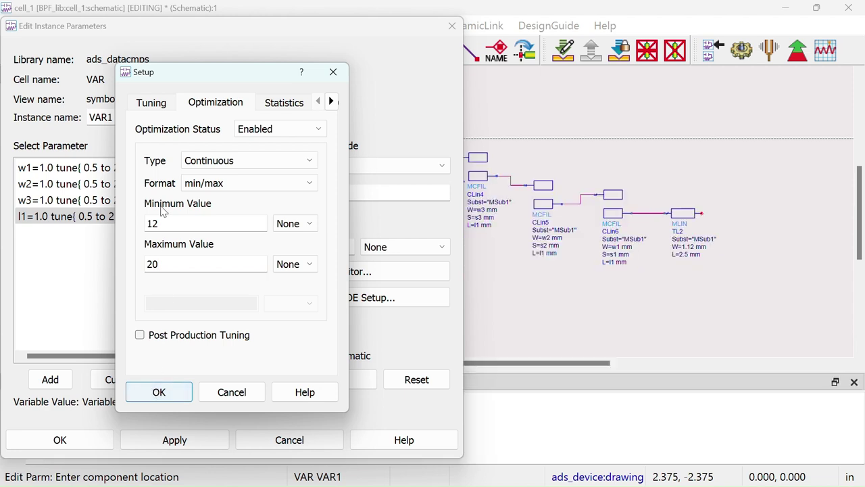
click(144, 103)
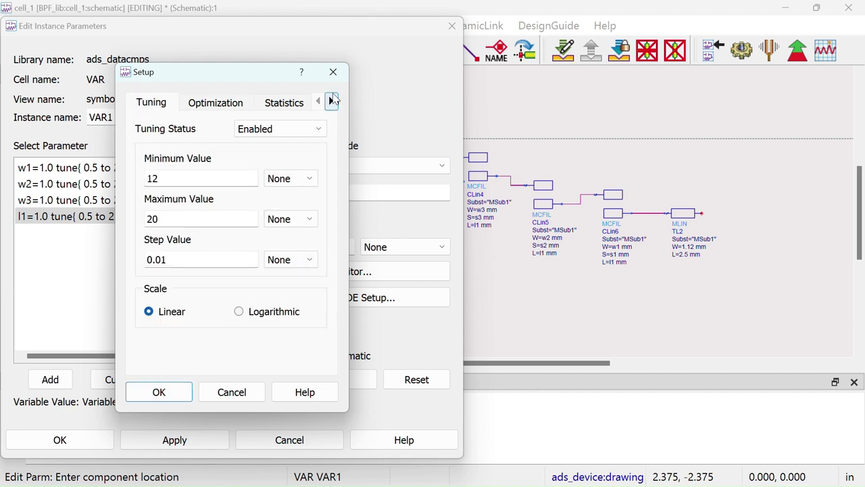
click(333, 72)
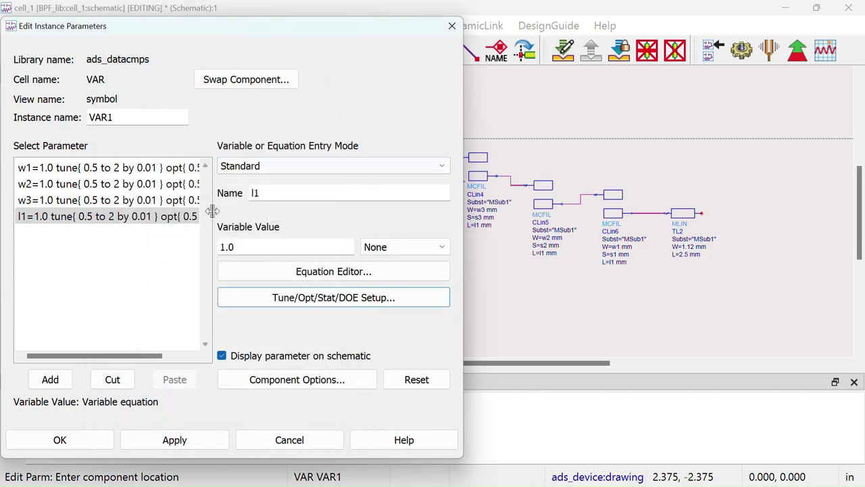
- Set the value of l1 to 15 and its tuning range to 12 to 20
double_click(228, 248)
text(15)
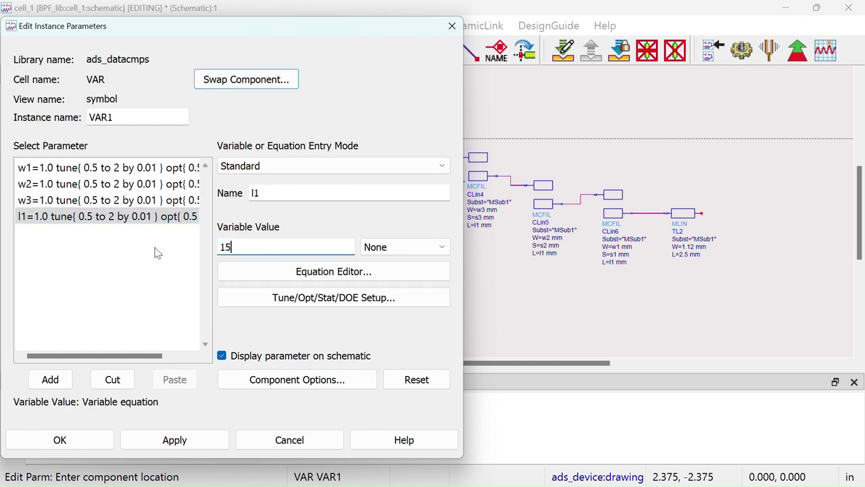
click(223, 296)
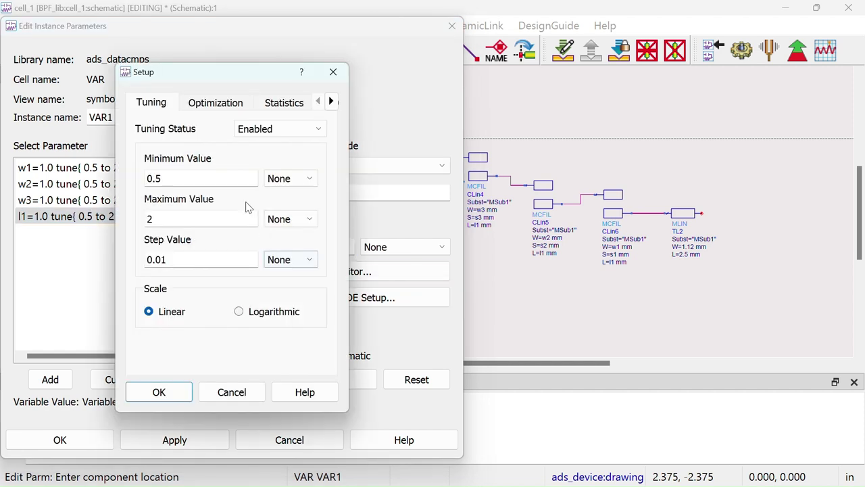
drag(185, 177, 115, 177)
text(12)
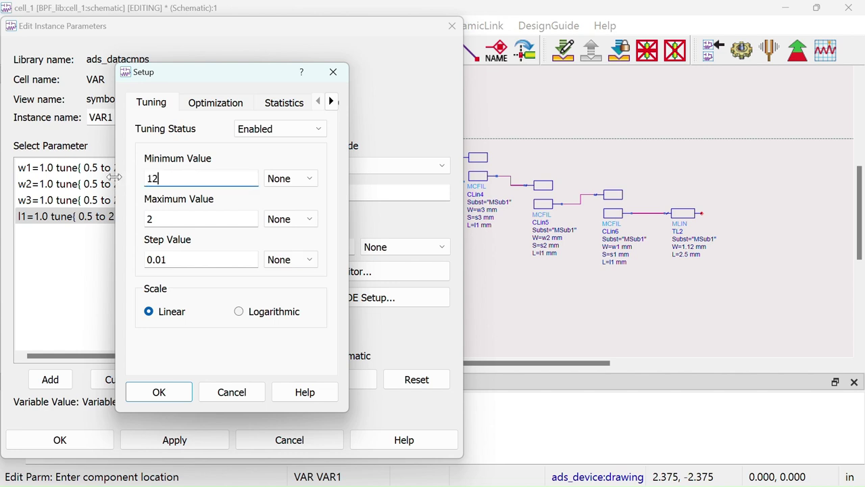
click(174, 217)
- Set the optimization range of l1 to 12 to 20 and accept the setup
click(202, 103)
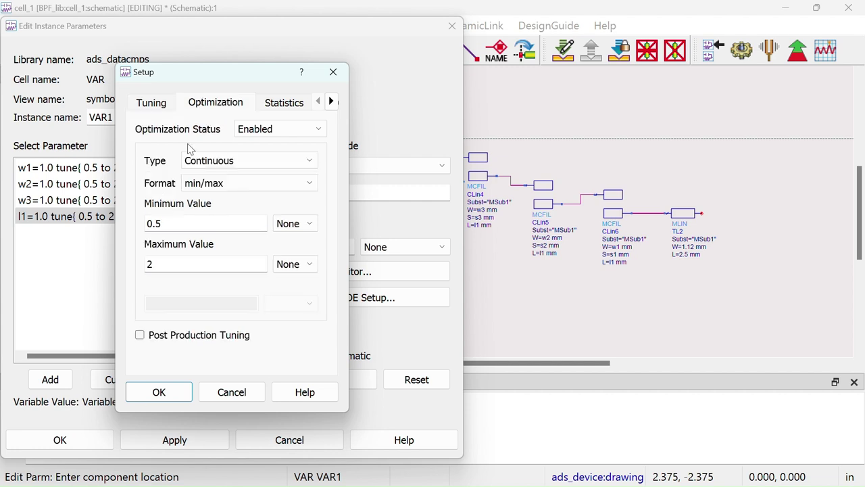
drag(166, 224, 39, 234)
text(12)
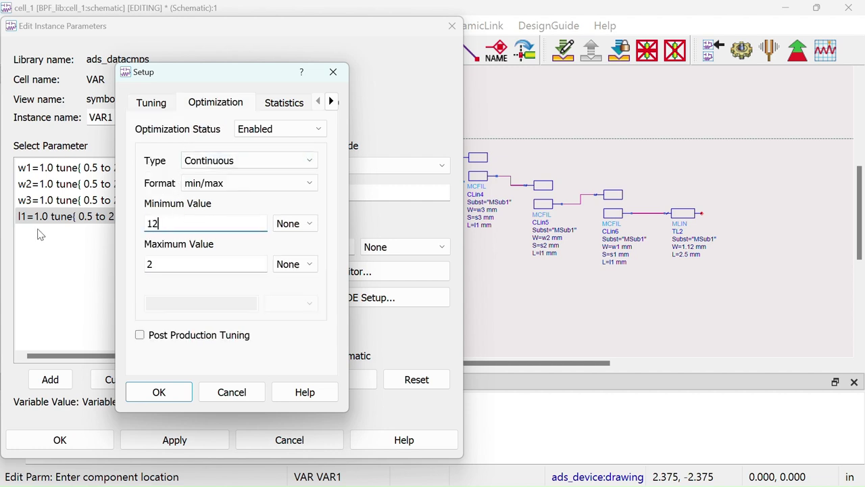
click(163, 262)
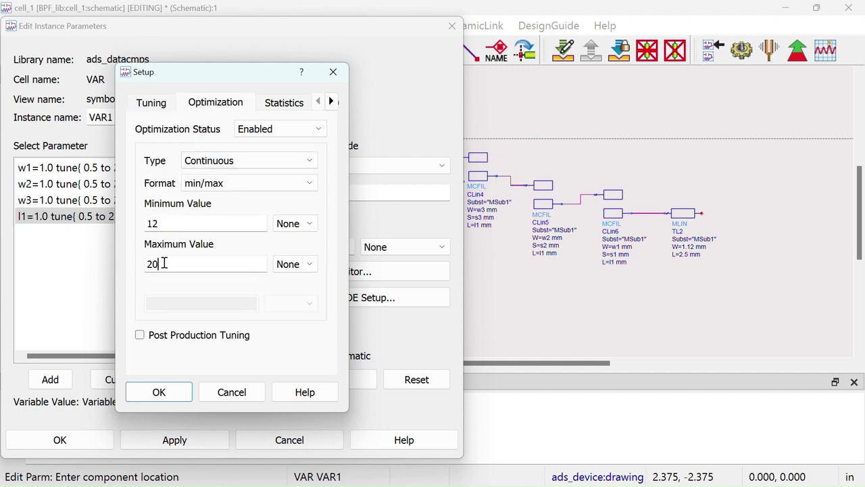
text(0)
click(178, 393)
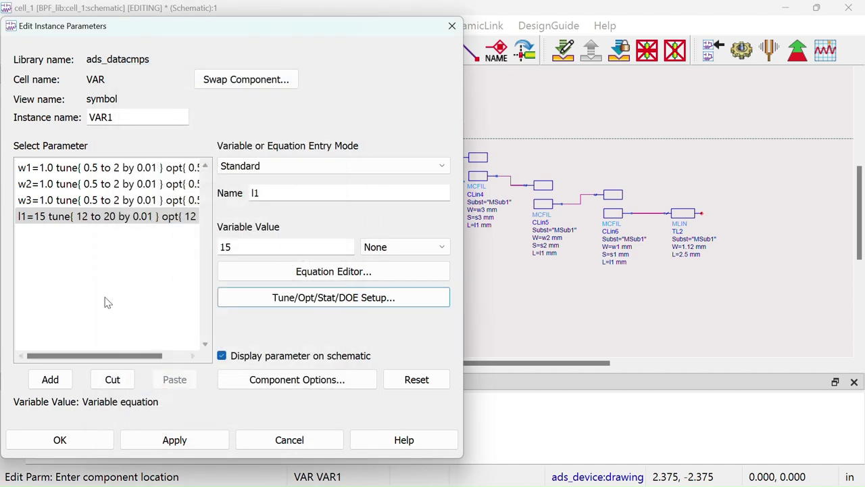
- Add a spacing variable s1 with a value of 0.2 to the VAR block
click(166, 218)
click(279, 192)
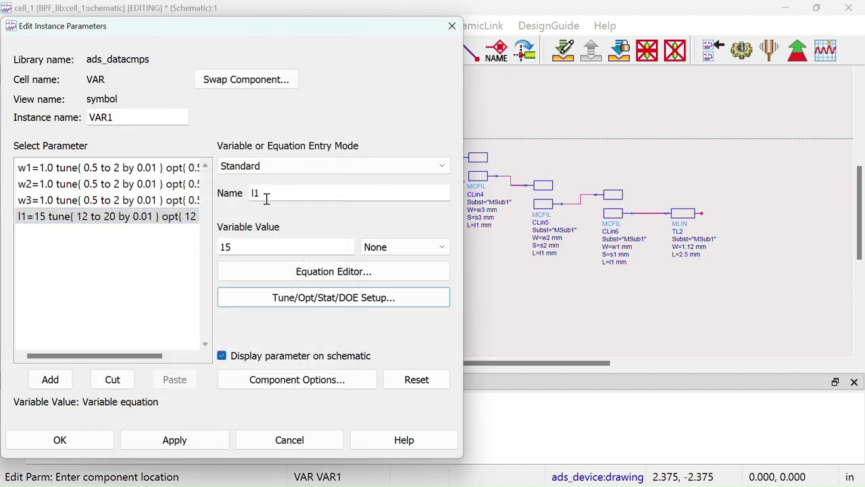
double_click(266, 198)
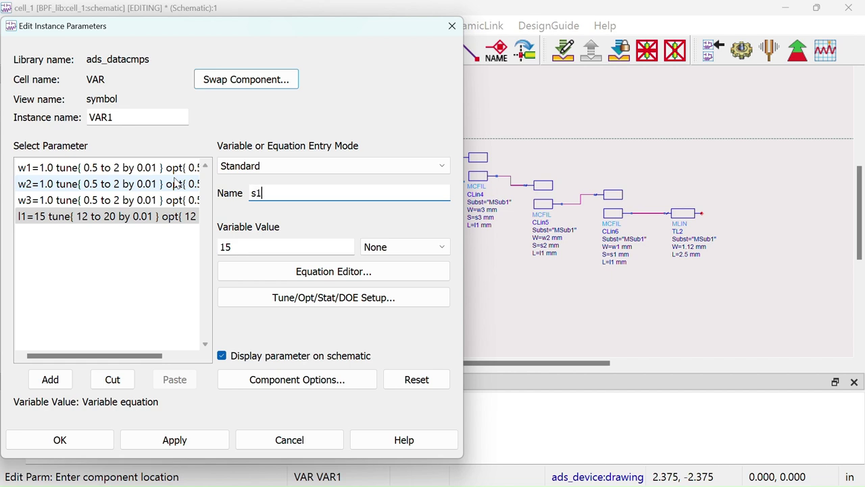
double_click(242, 245)
text(0.2)
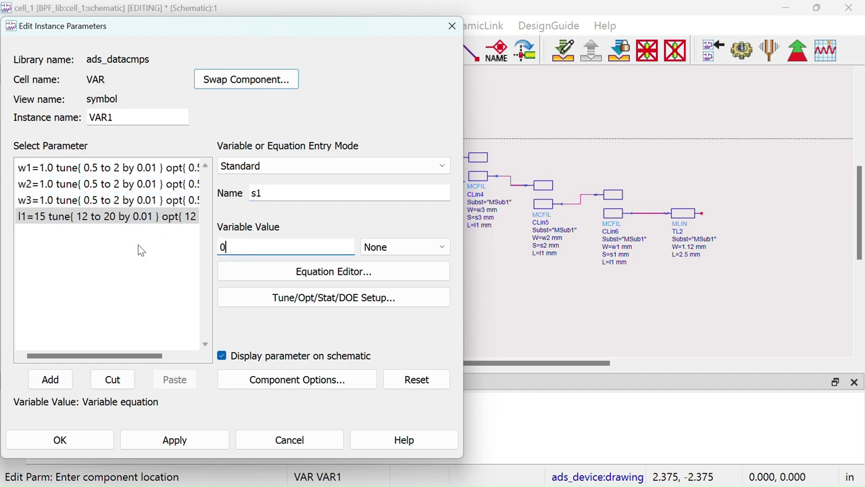
click(50, 379)
- Set the tuning range of s1 to a minimum of 0.2 and a maximum of 2
click(221, 304)
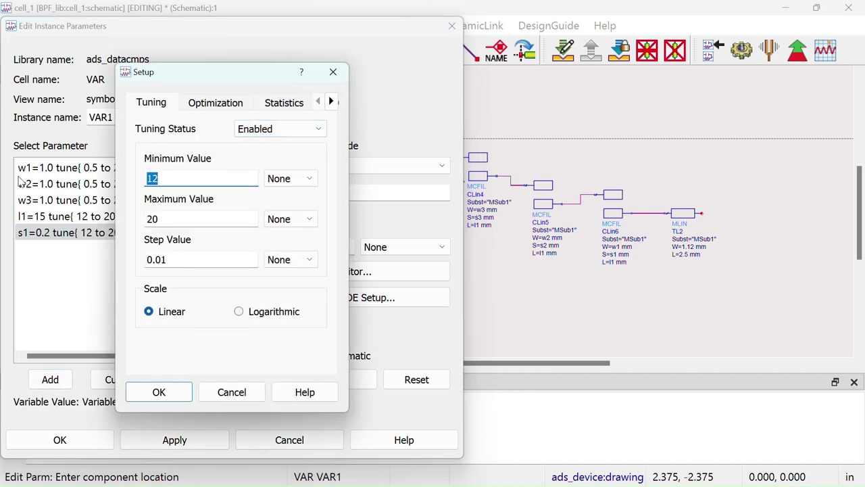
text(0.2)
double_click(154, 216)
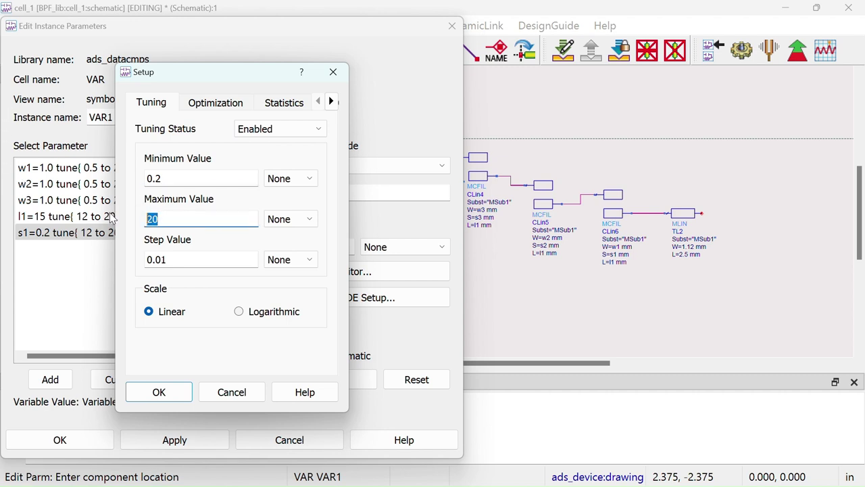
text(2)
- Set the optimization range of s1 to 0.2 to 2 and accept the setup
click(213, 106)
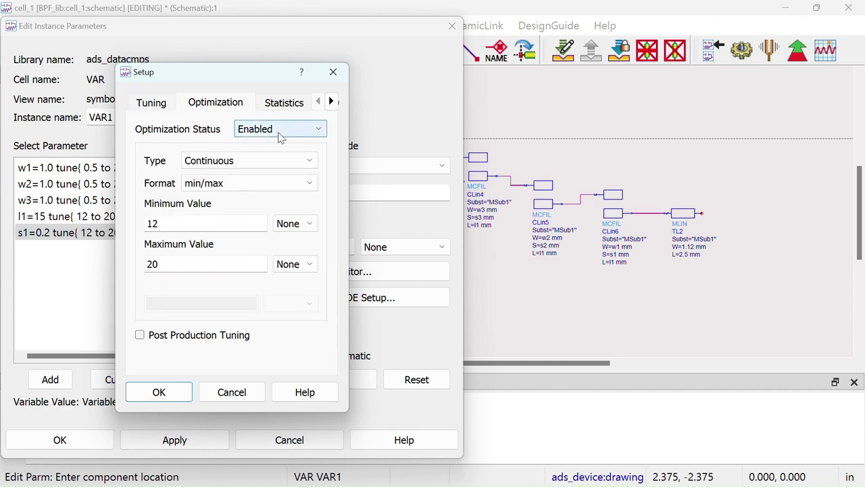
double_click(162, 223)
text(0.)
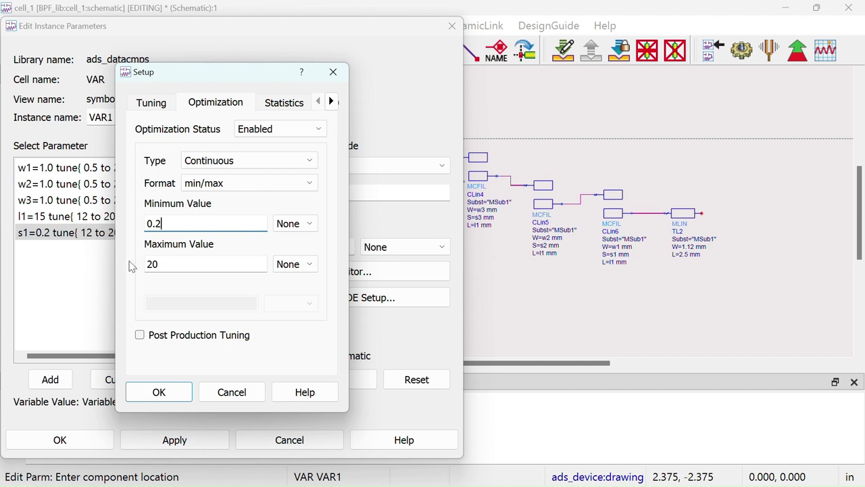
click(165, 263)
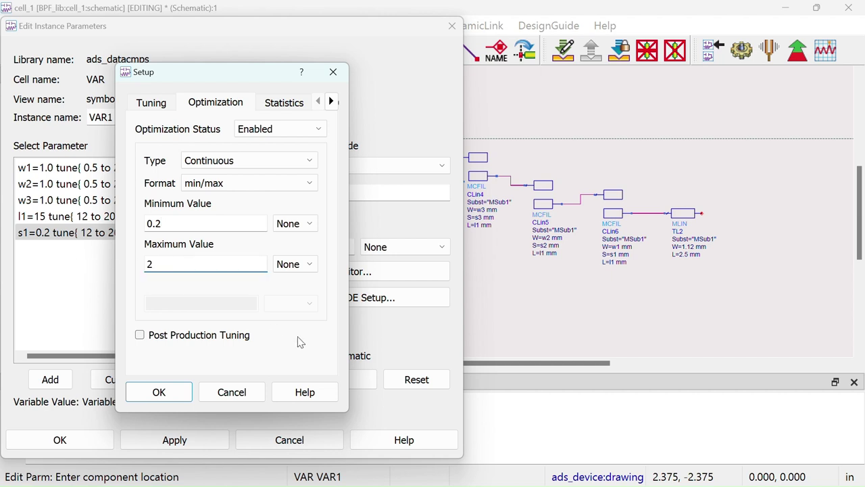
click(180, 401)
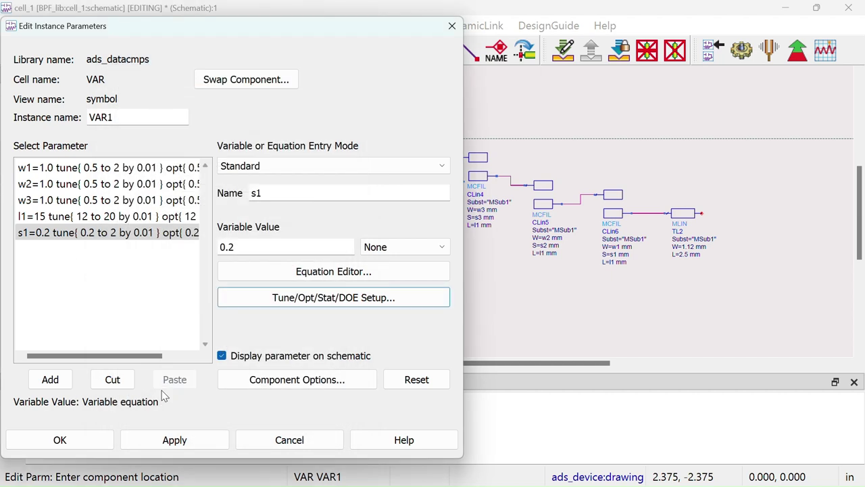
- Add variables s2 and s3 with the same value and ranges as s1, and apply the VAR block's changes
click(285, 194)
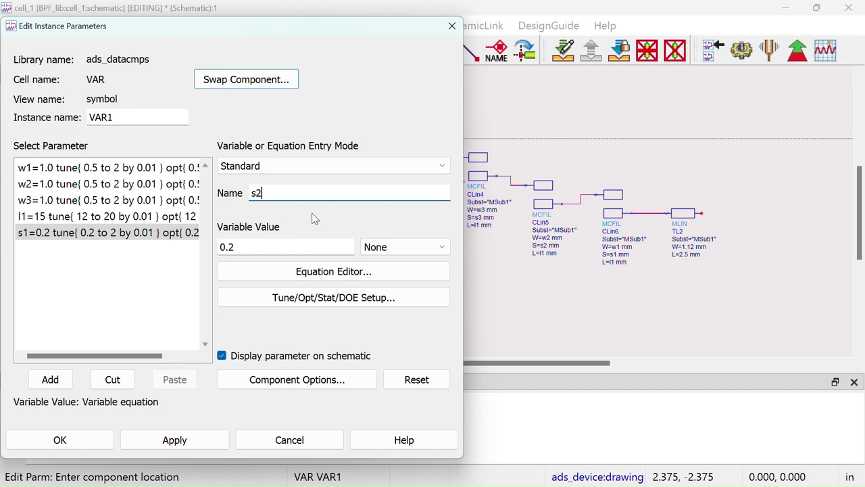
click(50, 380)
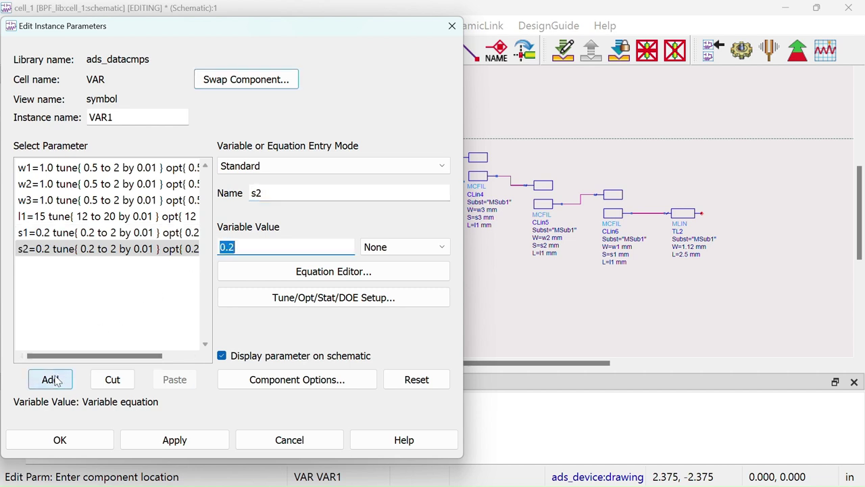
click(284, 195)
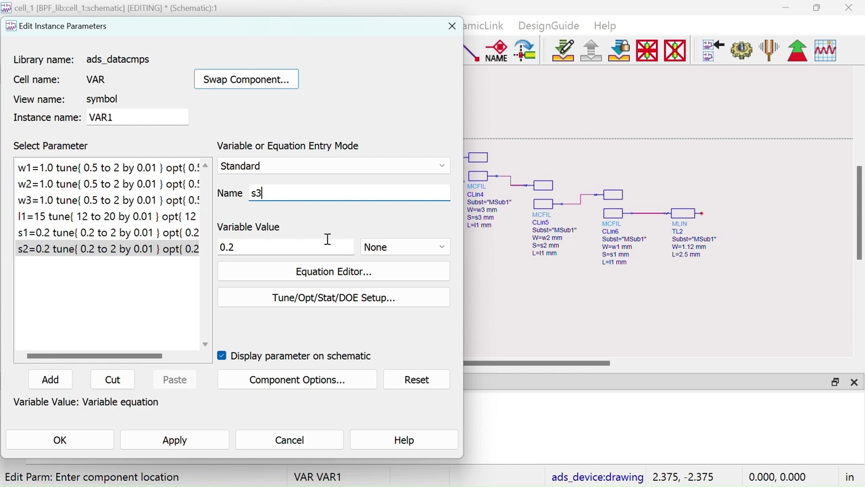
click(43, 380)
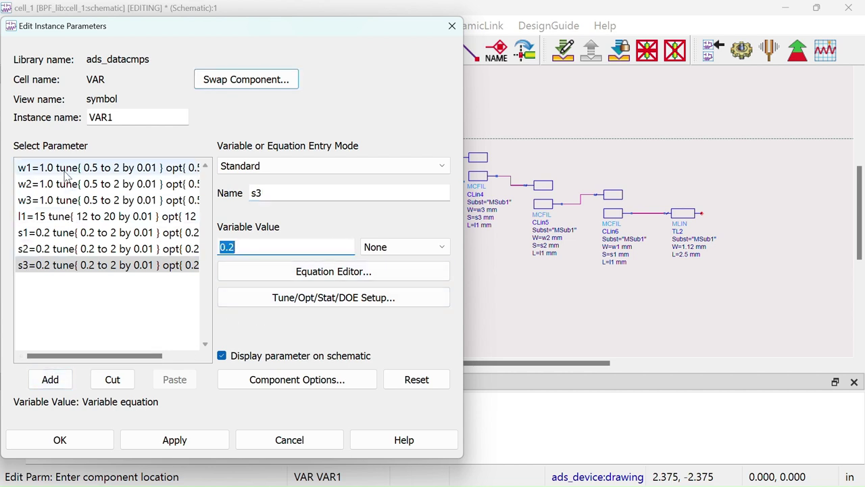
click(170, 440)
click(59, 439)
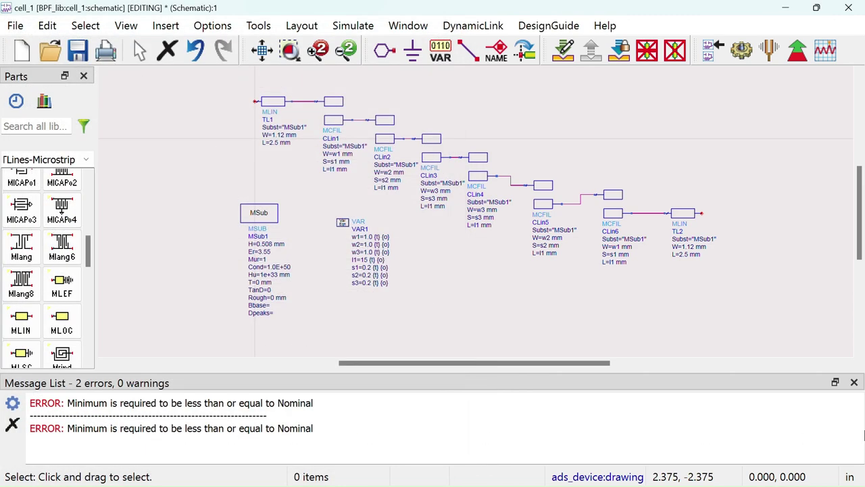
- Close the message list below the schematic and bring the VAR block's variables into close view
click(854, 383)
scroll(426, 292, down, 1)
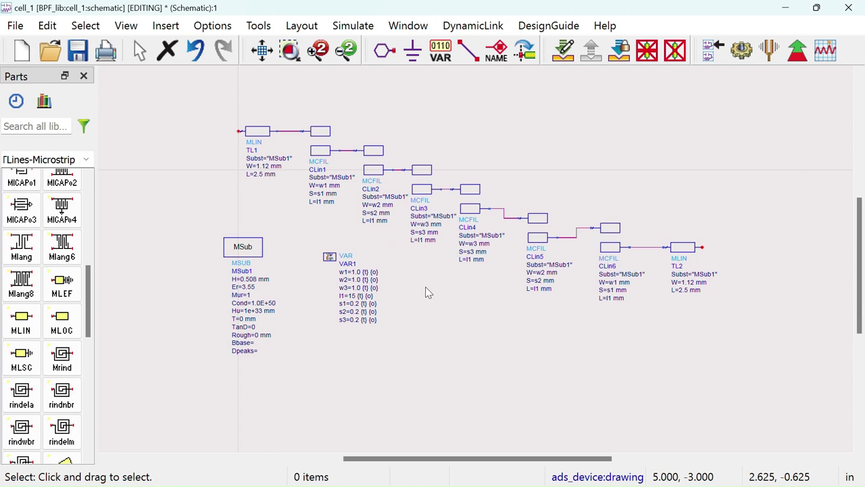
scroll(436, 281, up, 2)
scroll(417, 274, up, 1)
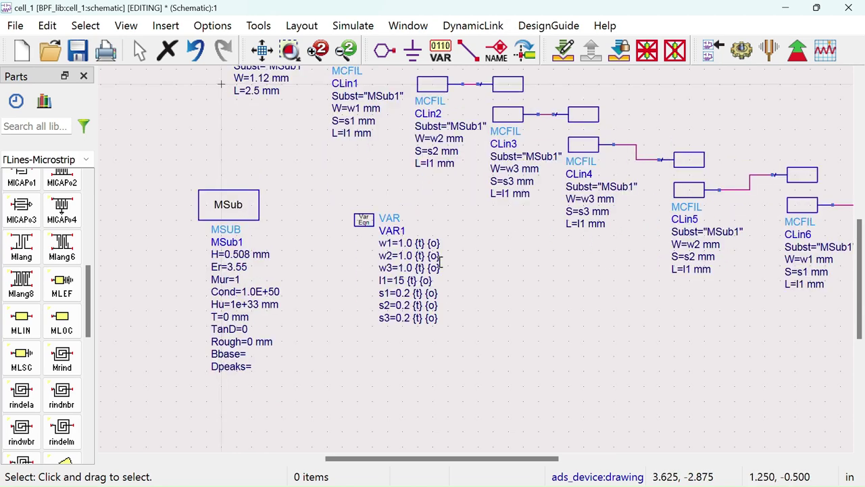
- Set variable s2 to 0.7 and s3 to 1.2 in the VAR block, keeping their tuning and optimization ranges
click(402, 244)
click(492, 315)
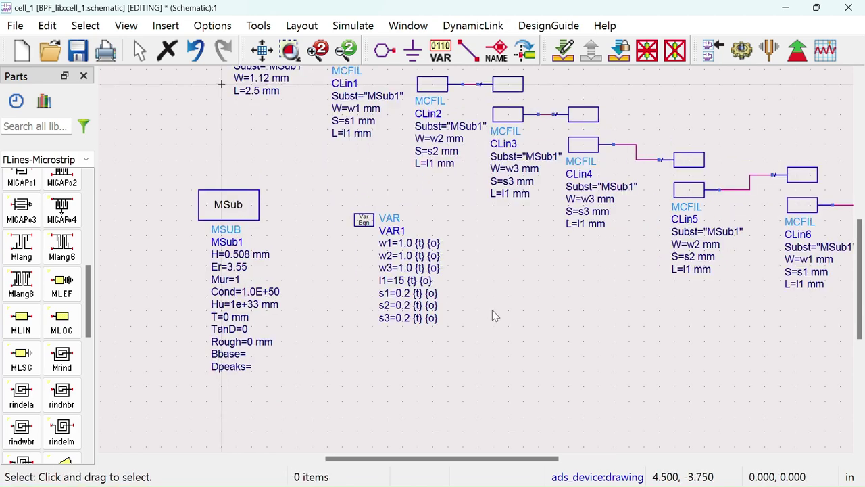
click(405, 306)
text(0.7)
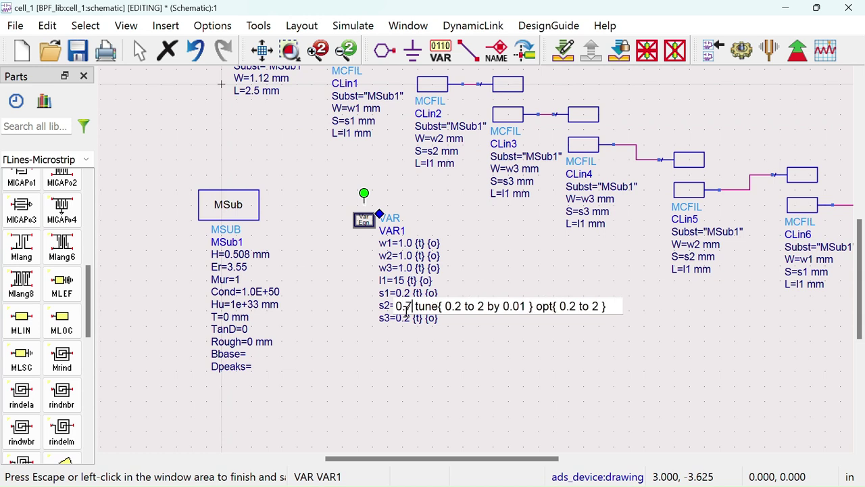
click(396, 338)
click(401, 321)
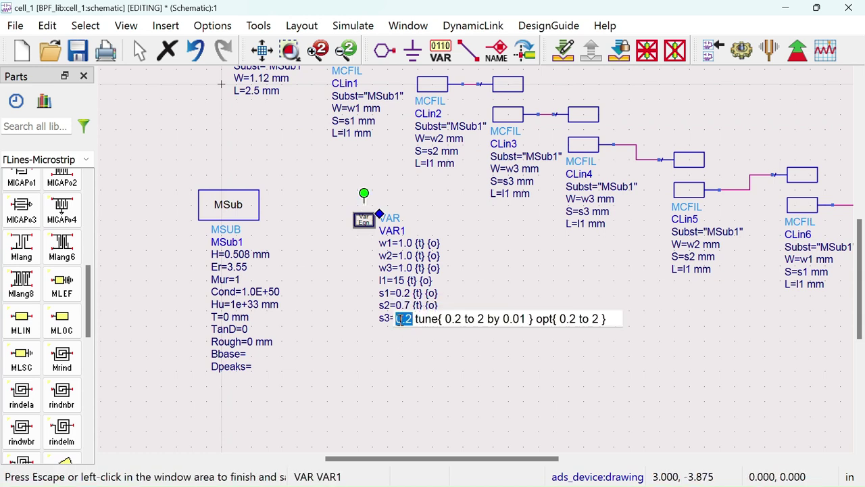
text(1.2)
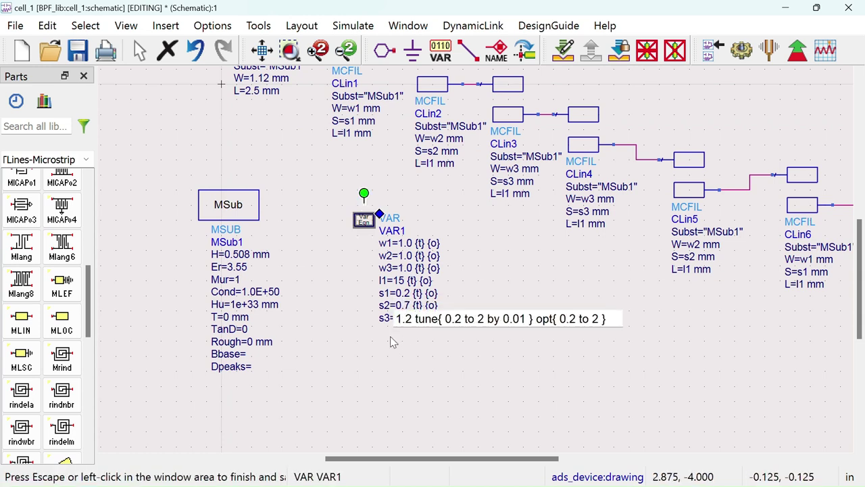
click(390, 336)
- Shift coupled section CLin6 and output feed line TL2 down so their connecting wires run straight
scroll(440, 305, down, 2)
drag(564, 231, 446, 290)
drag(593, 234, 592, 244)
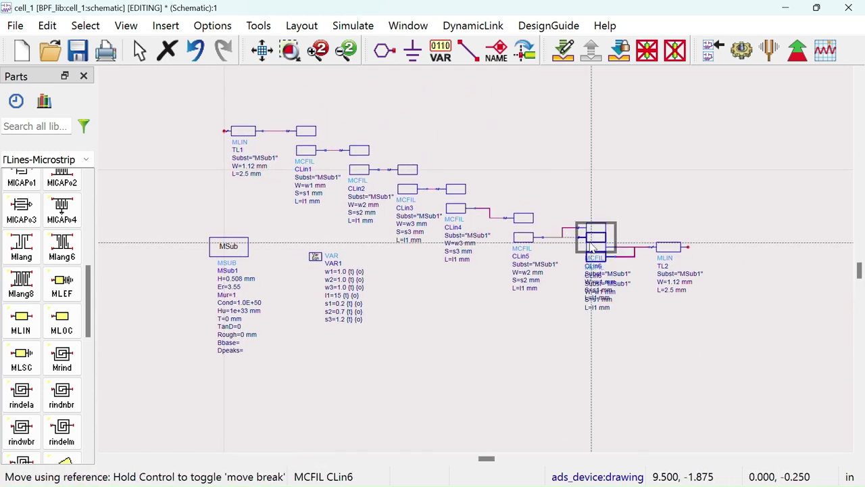
drag(672, 248, 673, 260)
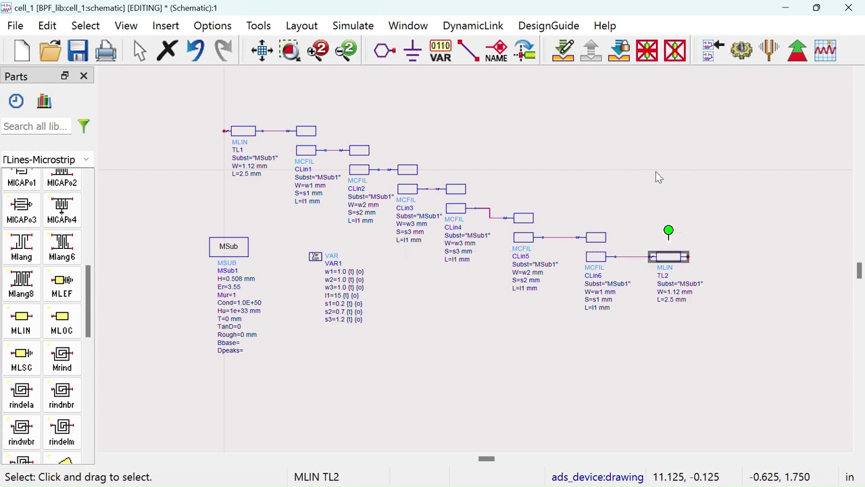
click(657, 173)
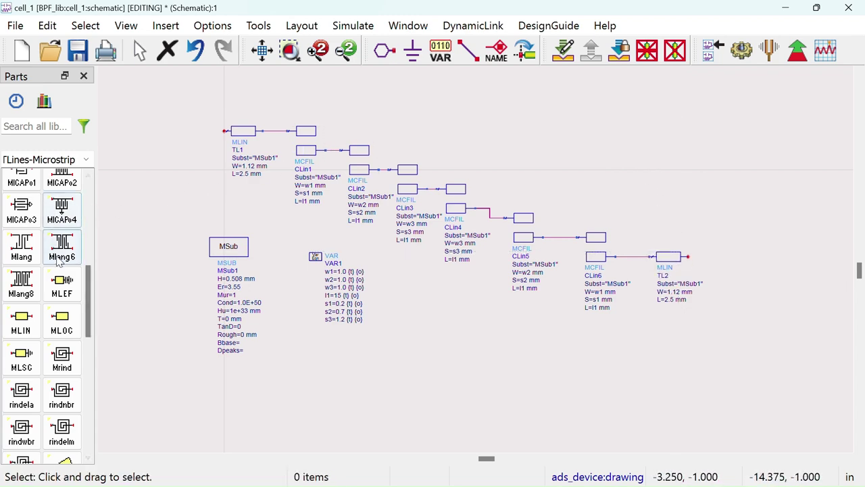
- Place an S-parameter simulation controller from the Simulation-S_Param palette beside the VAR block
click(86, 161)
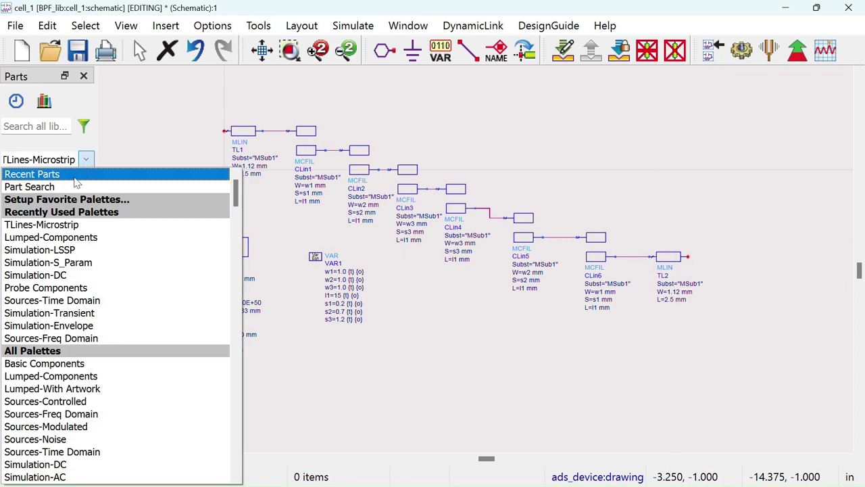
click(76, 269)
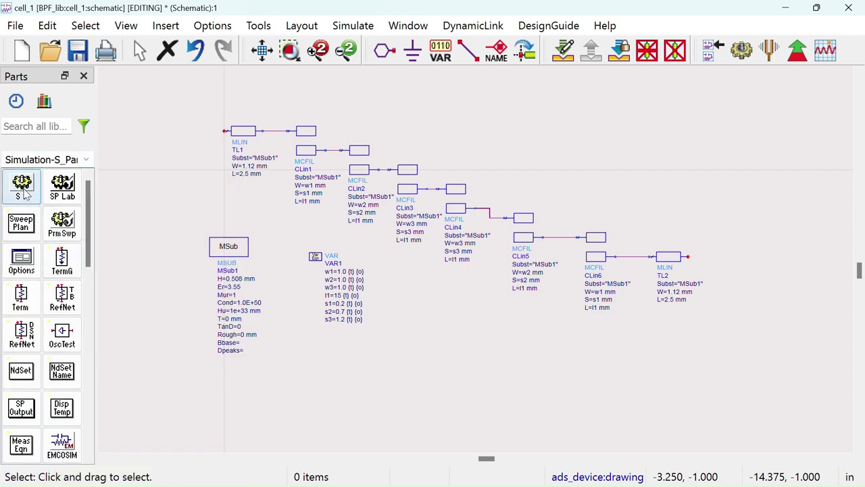
click(22, 188)
click(395, 315)
right_click(384, 392)
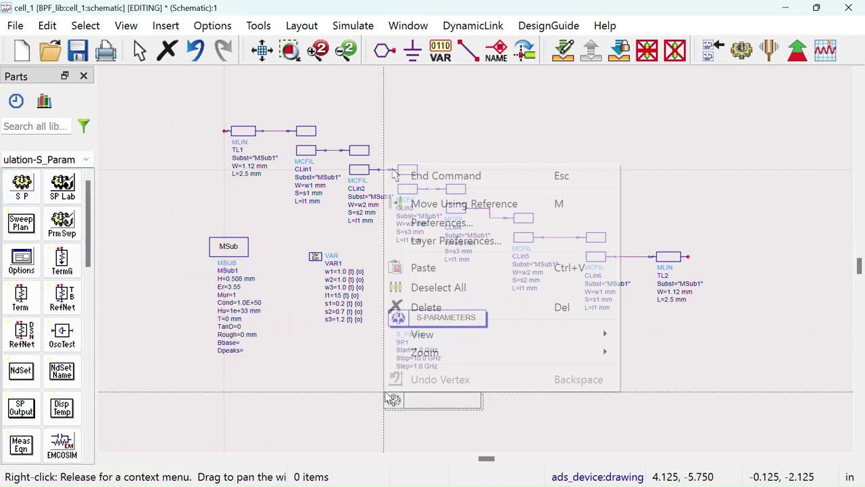
click(436, 176)
scroll(464, 287, up, 3)
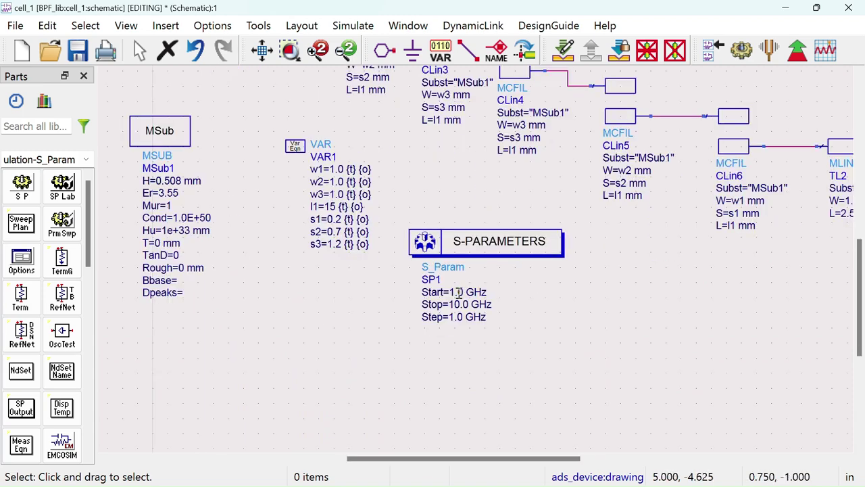
- Set the S-parameter sweep's stop frequency to 4 GHz and its step to 0.01 GHz
double_click(454, 306)
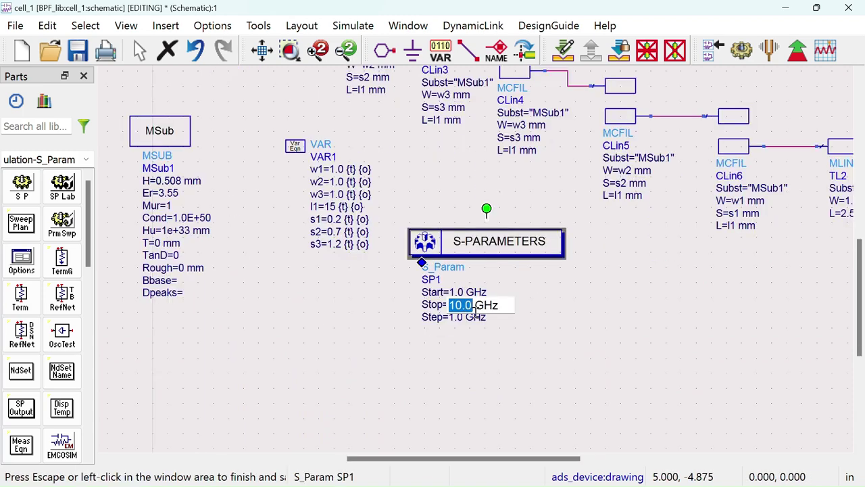
text(4)
click(522, 338)
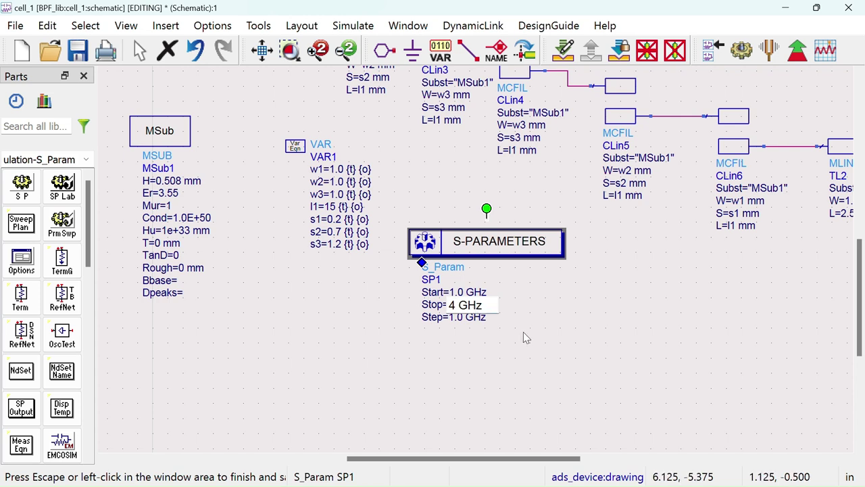
double_click(455, 318)
text(0.01)
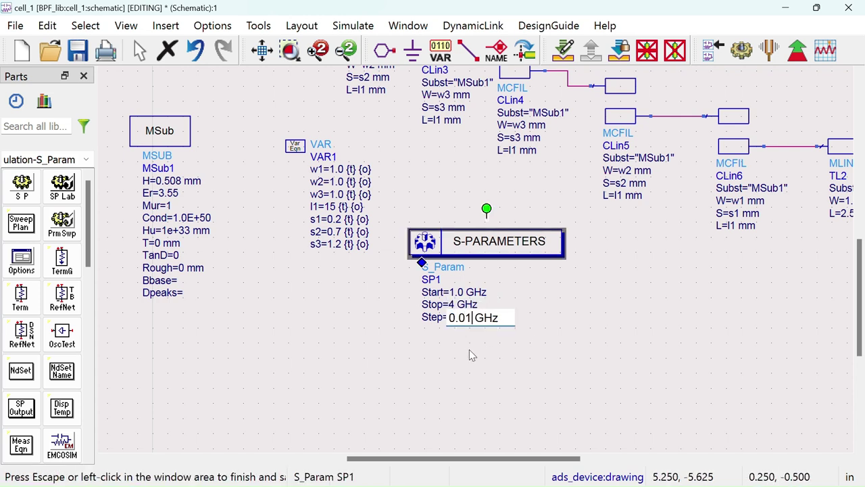
click(535, 380)
scroll(460, 280, down, 1)
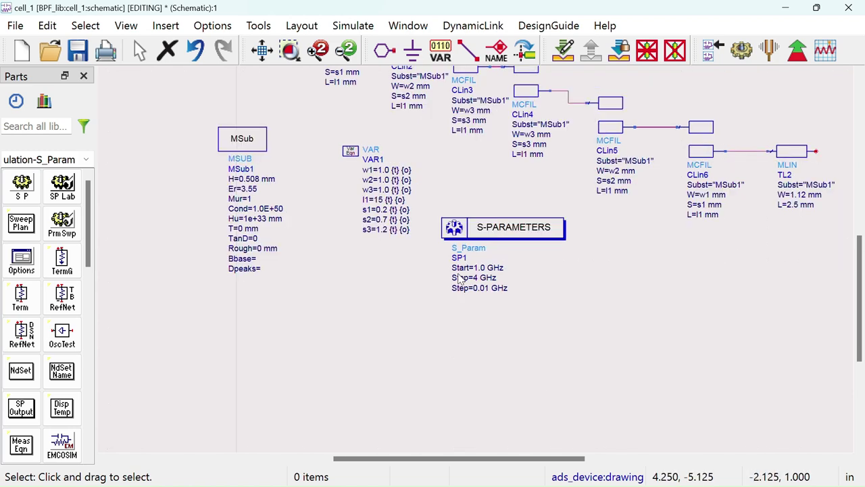
- Place a grounded TermG termination at each end of the filter and space both away from the MLIN feeds
scroll(459, 279, down, 3)
drag(459, 279, 345, 323)
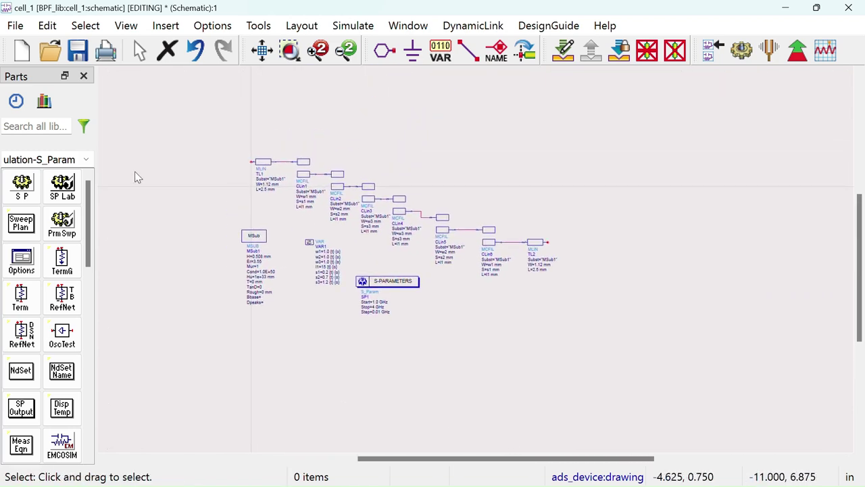
click(61, 261)
click(220, 178)
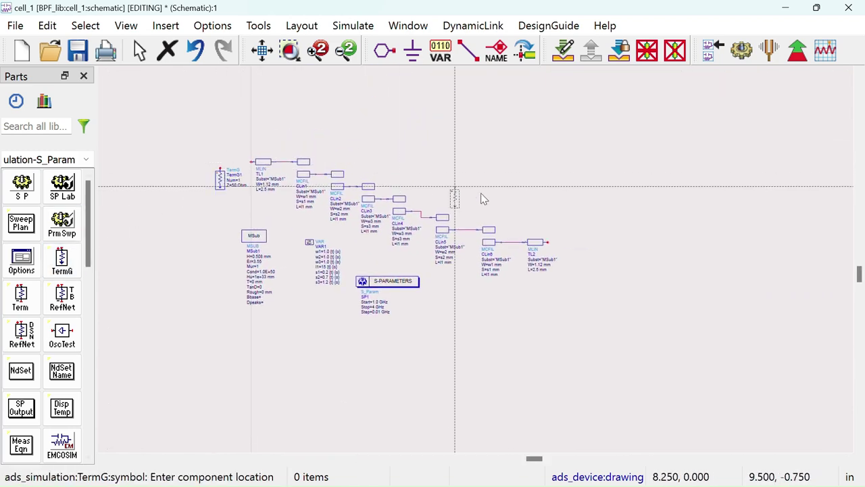
click(558, 242)
right_click(527, 170)
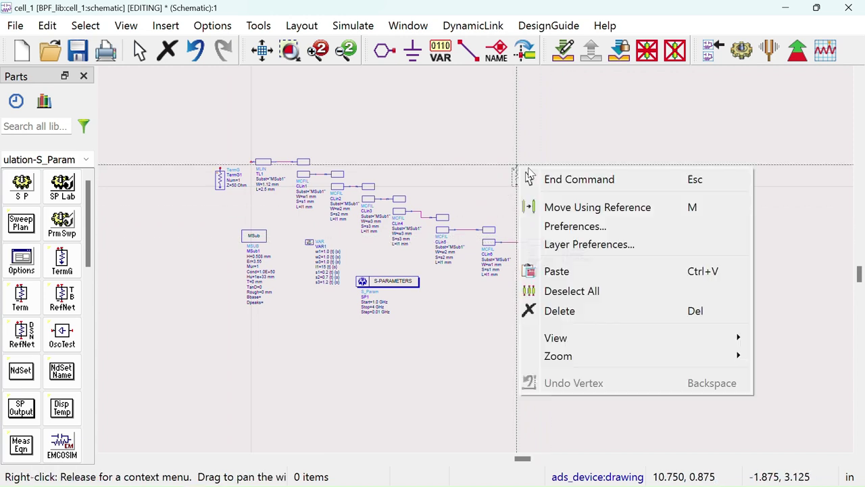
click(529, 177)
click(263, 50)
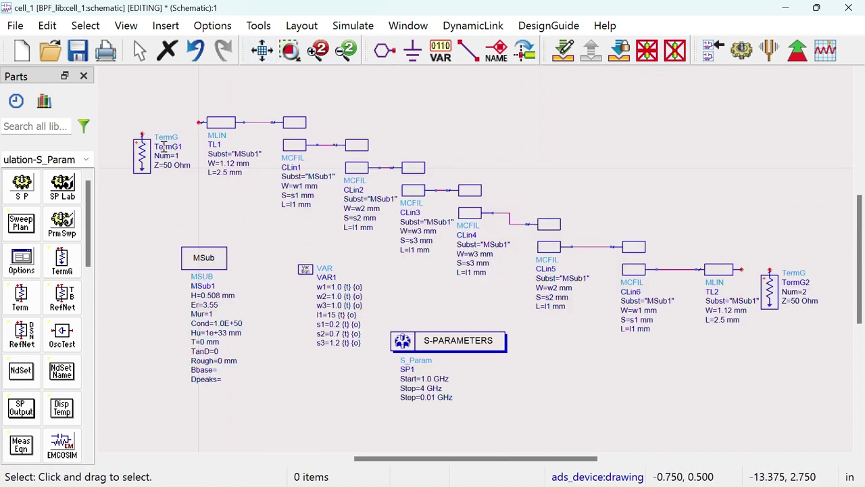
drag(164, 146, 136, 141)
drag(769, 293, 828, 301)
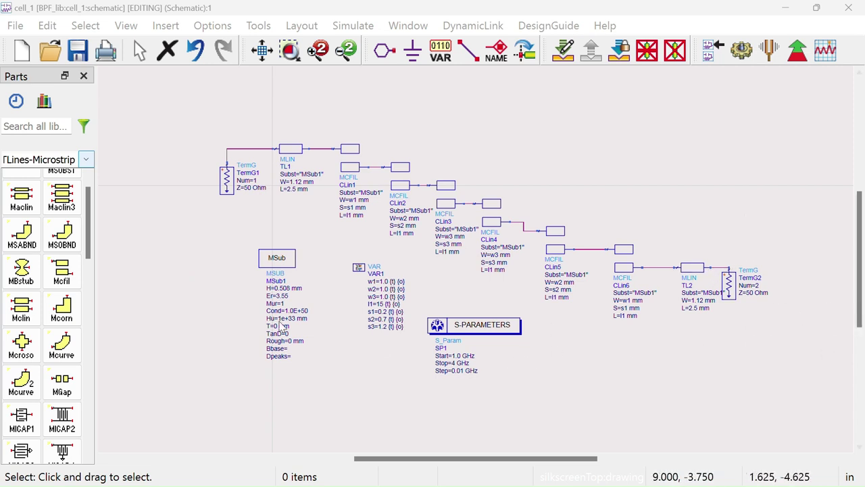
- Place a microstrip curved bend (MCURVE) from the TLines-Microstrip palette in the empty area below TermG1
click(87, 158)
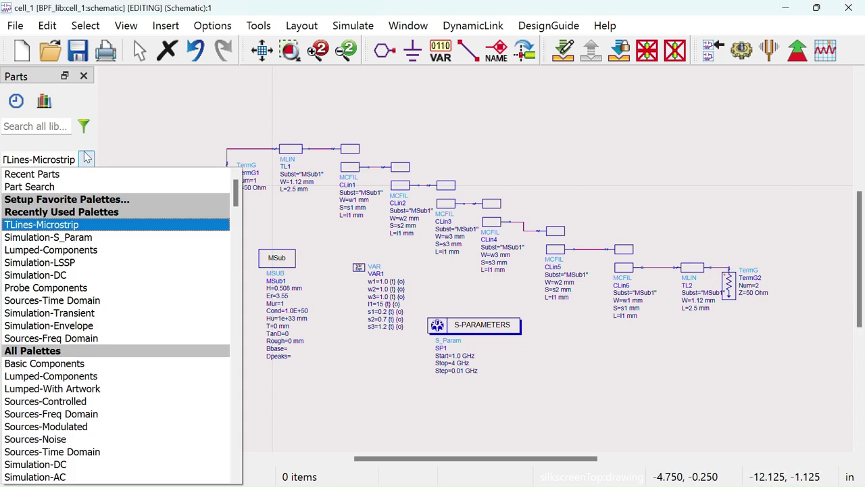
click(68, 223)
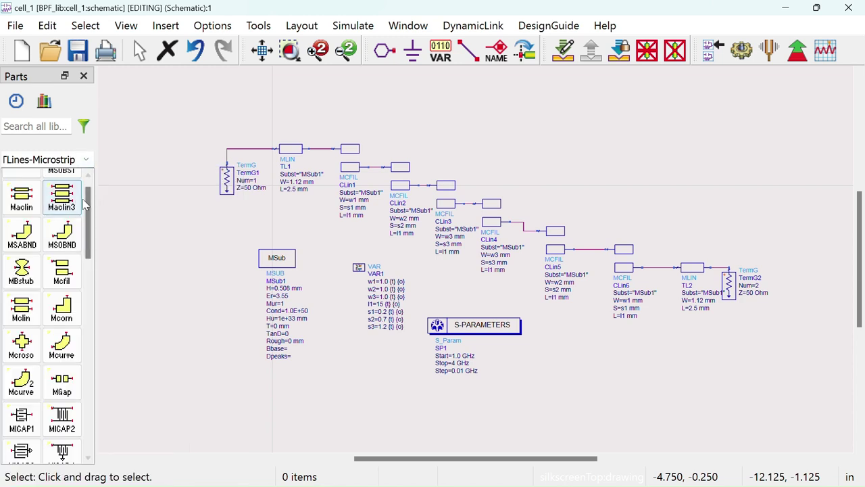
scroll(64, 278, down, 2)
click(61, 290)
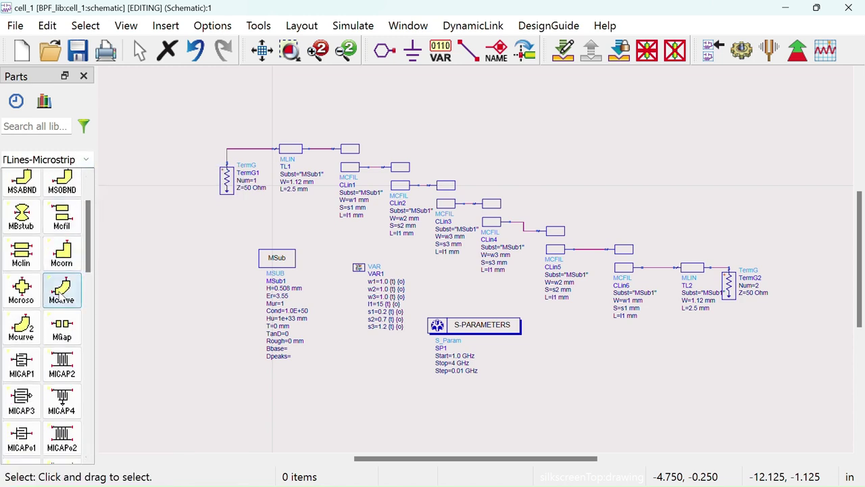
right_click(178, 237)
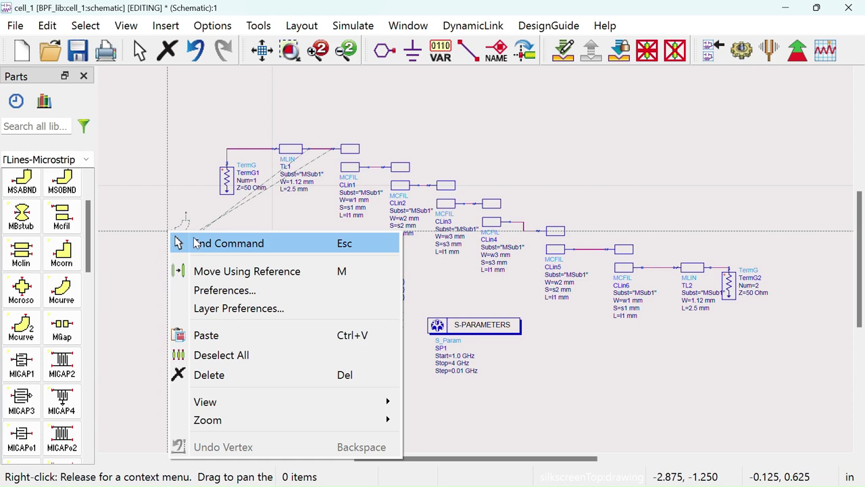
click(228, 242)
- Move TermG1 and TL1 away from the coupled lines and delete the wire between TL1 and CLin1
scroll(423, 242, up, 2)
drag(309, 131, 443, 254)
click(472, 174)
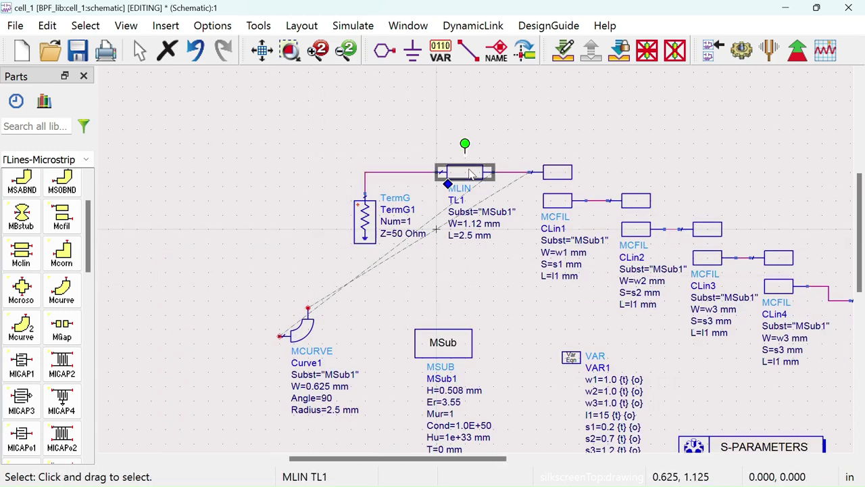
mouse_move(299, 120)
mouse_down()
mouse_move(392, 248)
mouse_move(507, 286)
mouse_up()
mouse_move(459, 177)
mouse_down()
mouse_move(356, 157)
mouse_move(296, 162)
mouse_up()
click(408, 158)
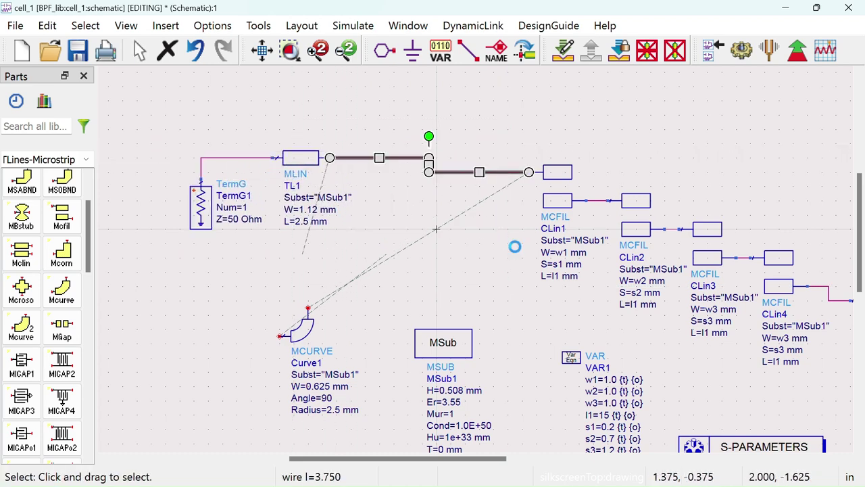
key(Delete)
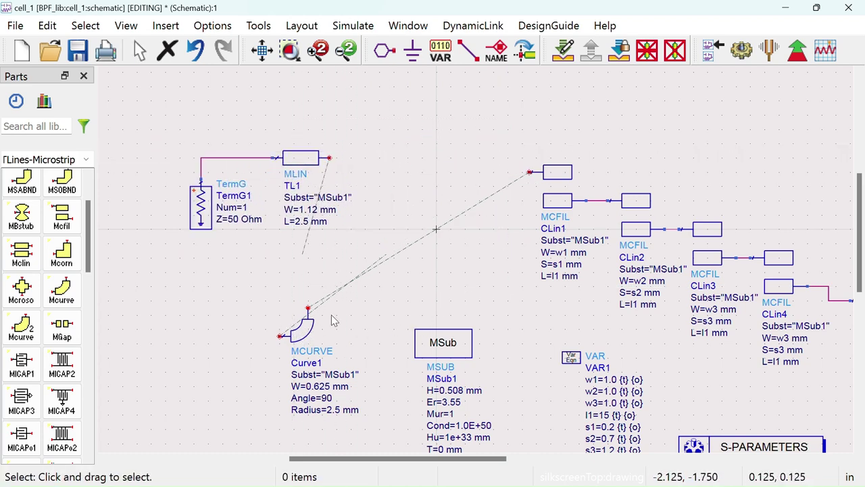
- Move the MCURVE bend between TL1 and CLin1 and wire its two ends to them
drag(297, 330, 410, 217)
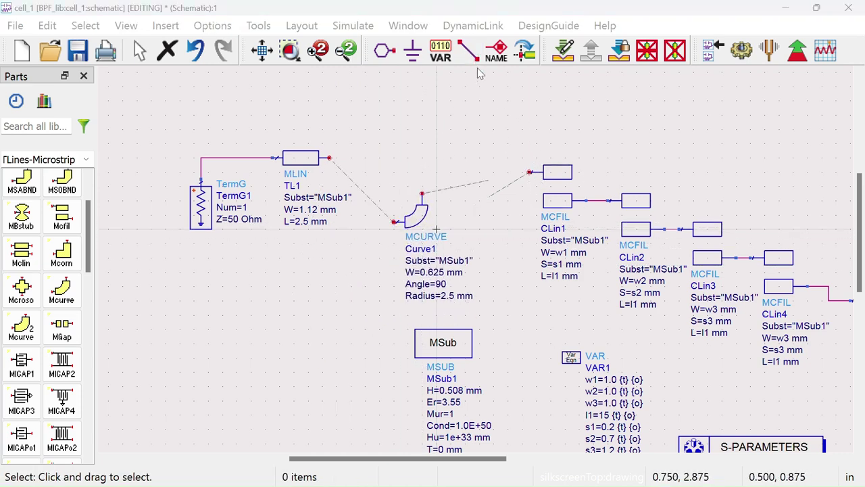
click(469, 54)
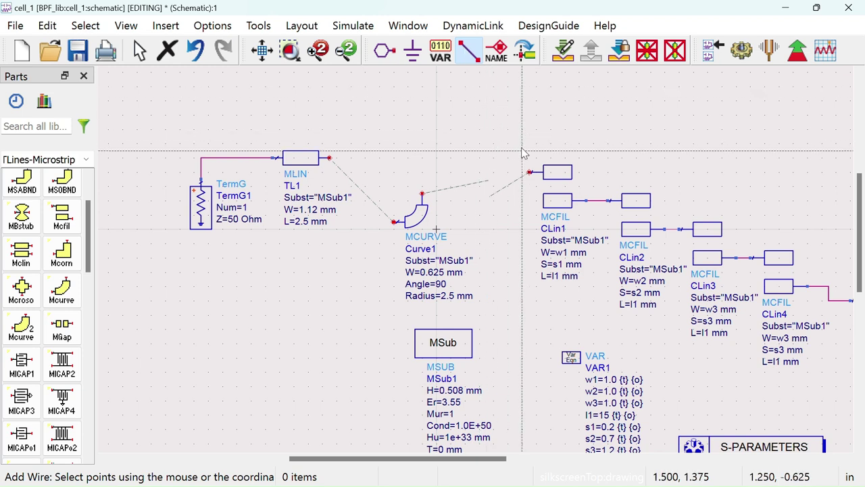
click(530, 173)
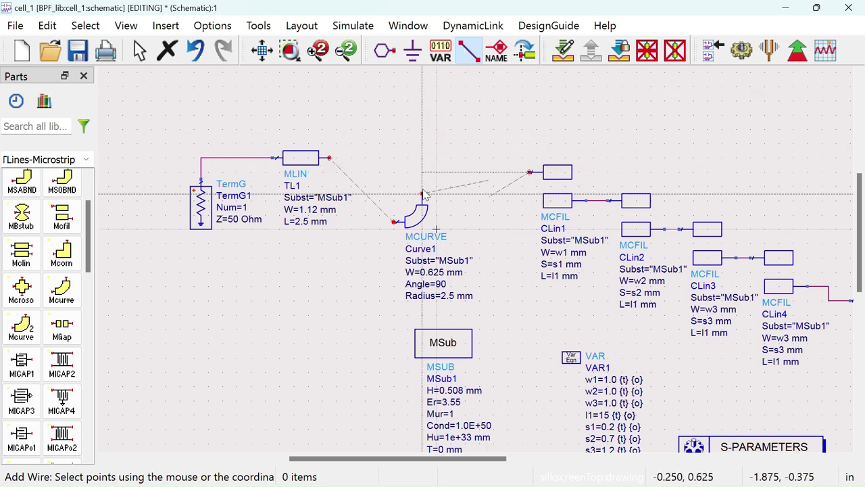
click(423, 194)
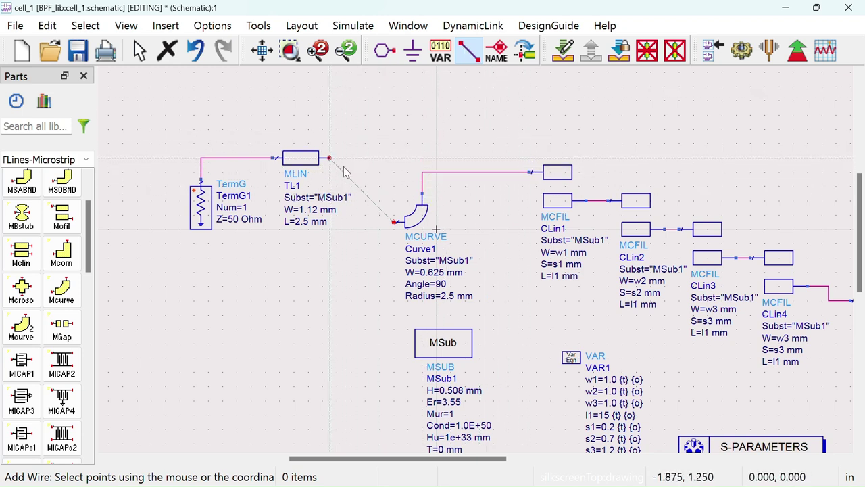
click(394, 222)
right_click(389, 154)
click(436, 165)
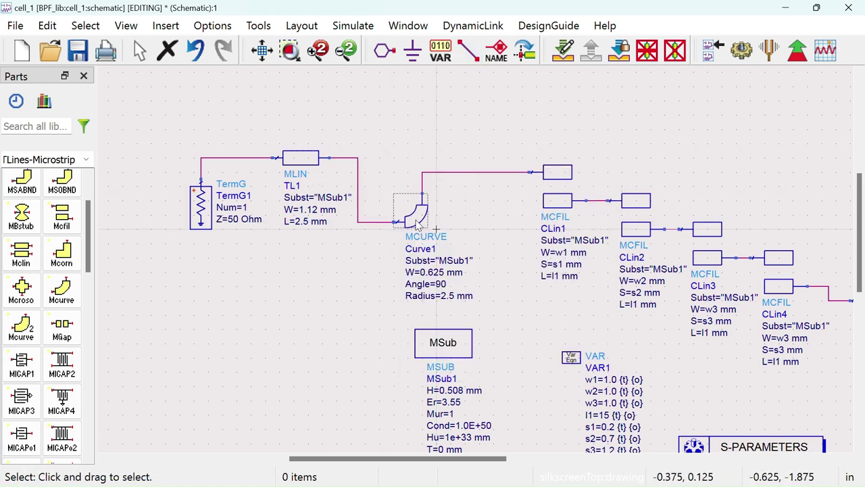
- Move the MCURVE bend up closer to the feed line's level and set its radius to 3.5 mm
drag(415, 220, 432, 181)
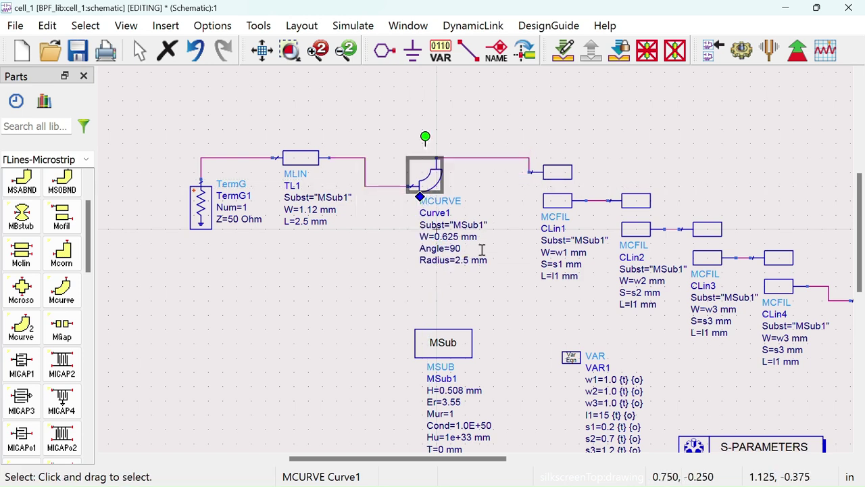
click(457, 275)
click(462, 263)
text(3)
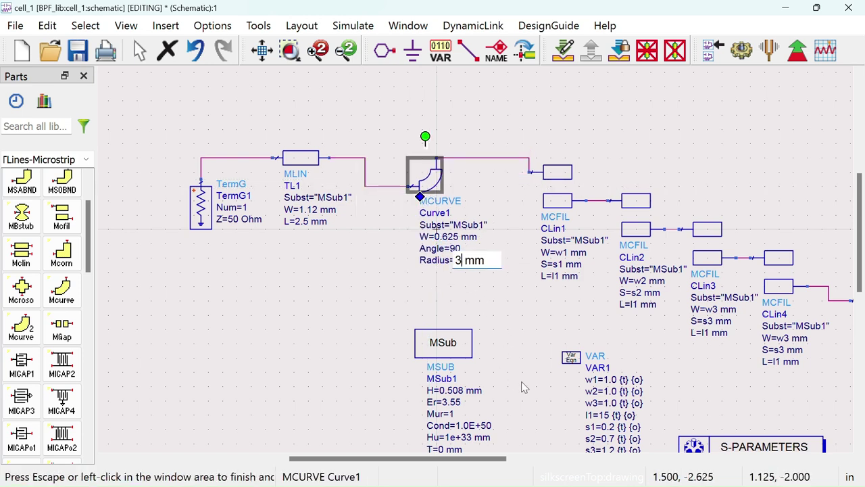
text(.5)
click(493, 305)
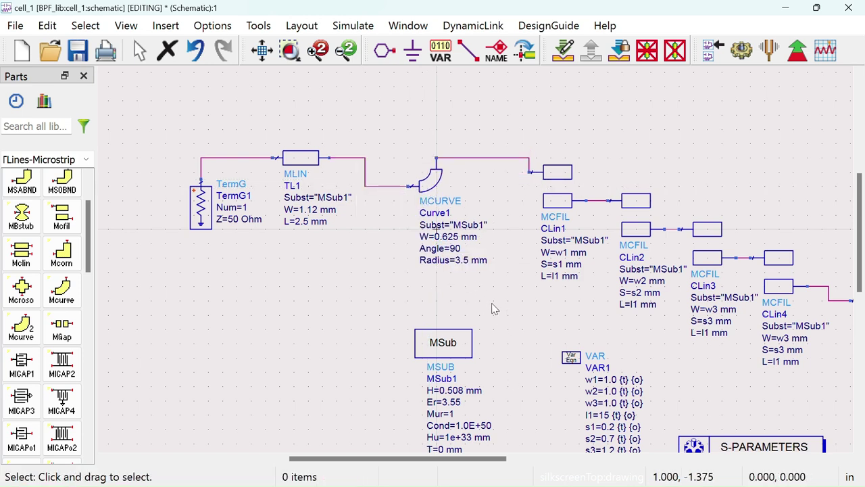
- Set the width of the MCURVE bend Curve1 to 1.12 mm and its angle to 6.5
click(450, 238)
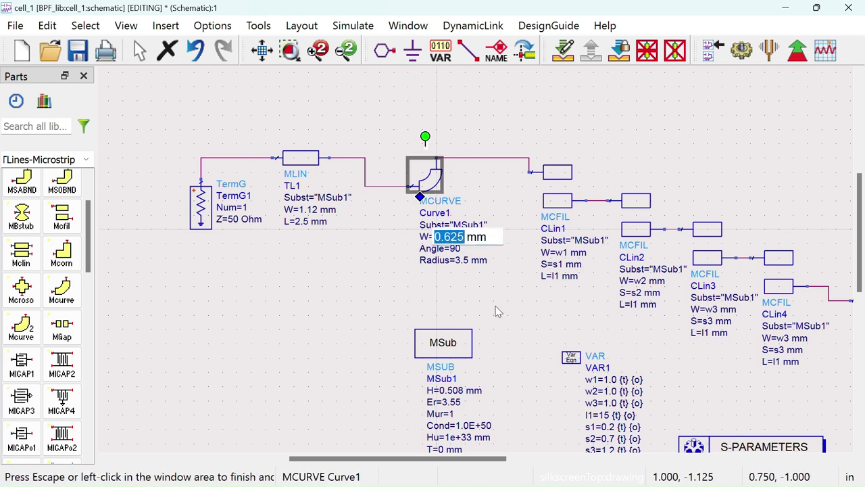
text(1)
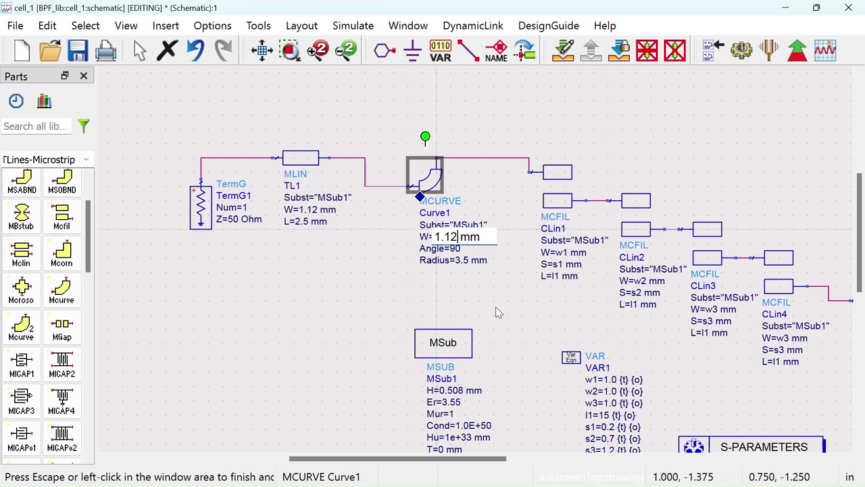
text(.12)
key(Tab)
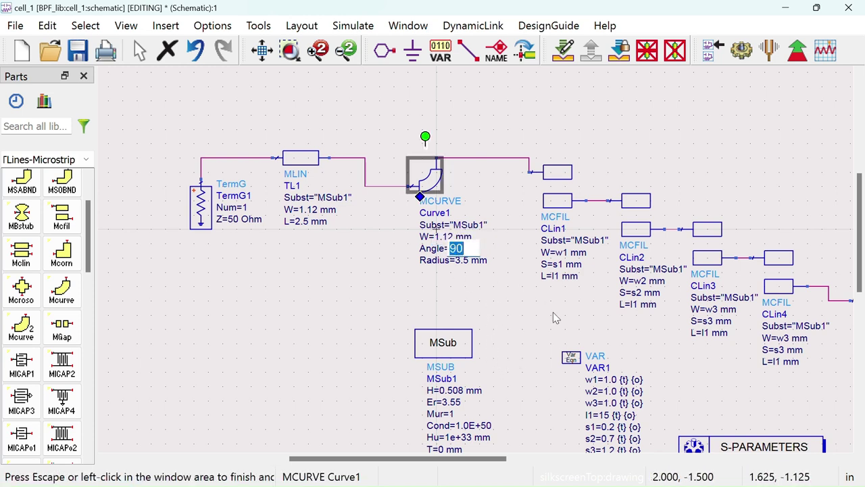
text(6.5)
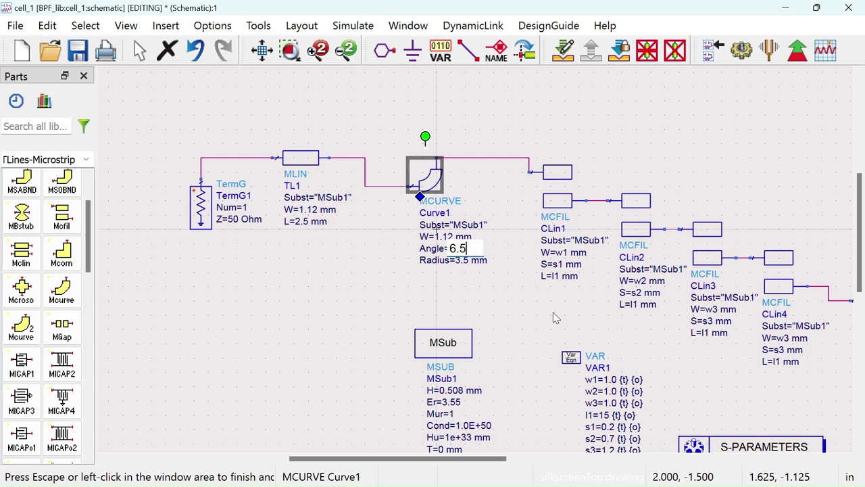
- Copy the Curve1 bend, and move TL2 together with TermG2 farther away from CLin6
click(433, 179)
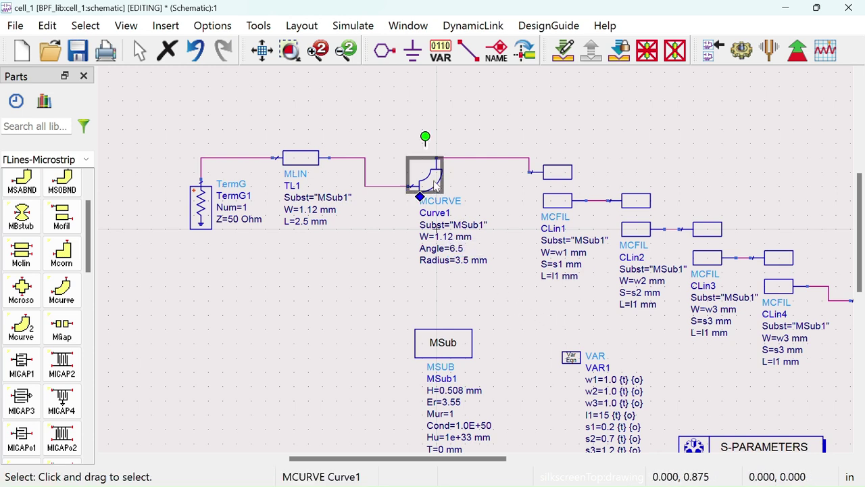
scroll(436, 181, down, 2)
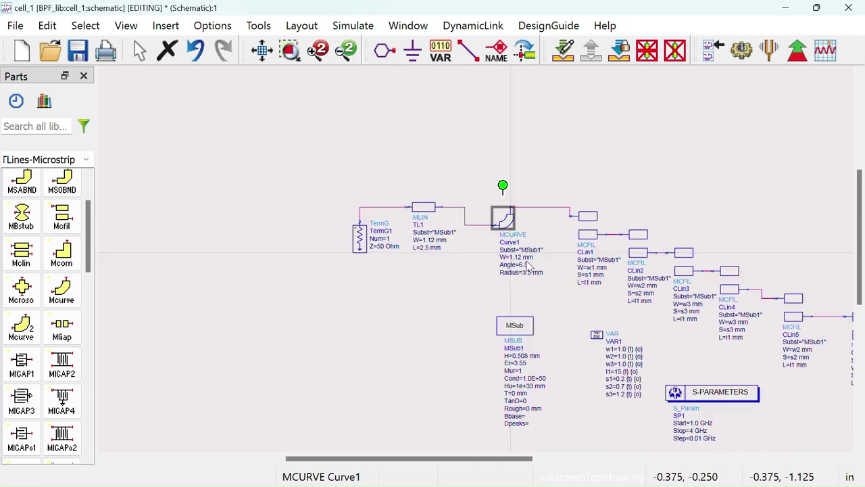
scroll(435, 203, right, 3)
scroll(439, 260, up, 1)
scroll(440, 260, up, 2)
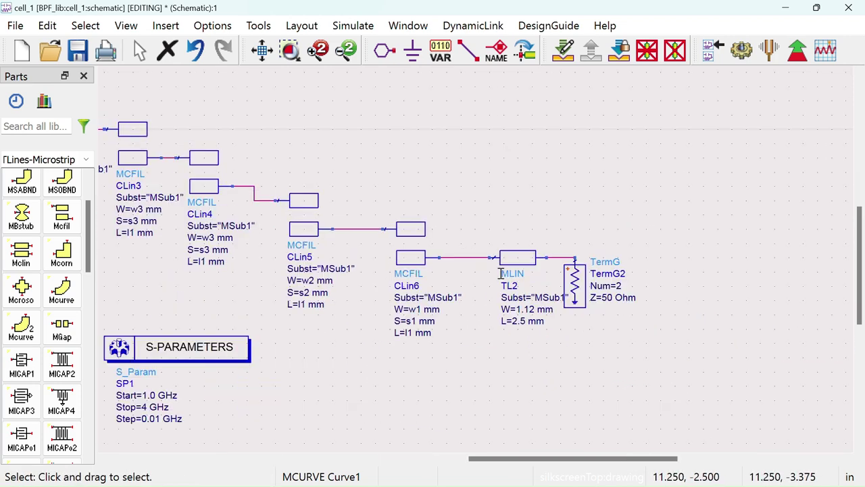
drag(475, 206, 638, 336)
drag(576, 297, 704, 297)
- Paste one copy of the bend, rotated by three quarter turns, below the wire between CLin6 and TL2
key(ctrl+v)
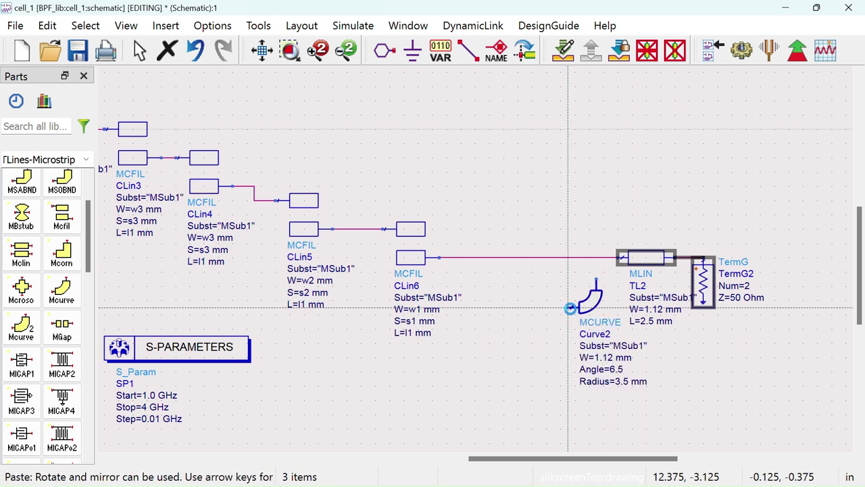
key(ctrl+r)
key(ctrl+r)
key(ctrl+r)
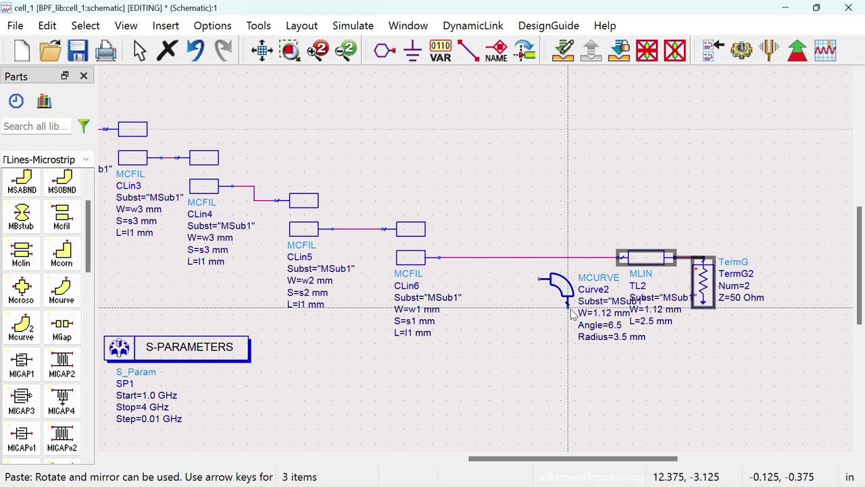
click(518, 315)
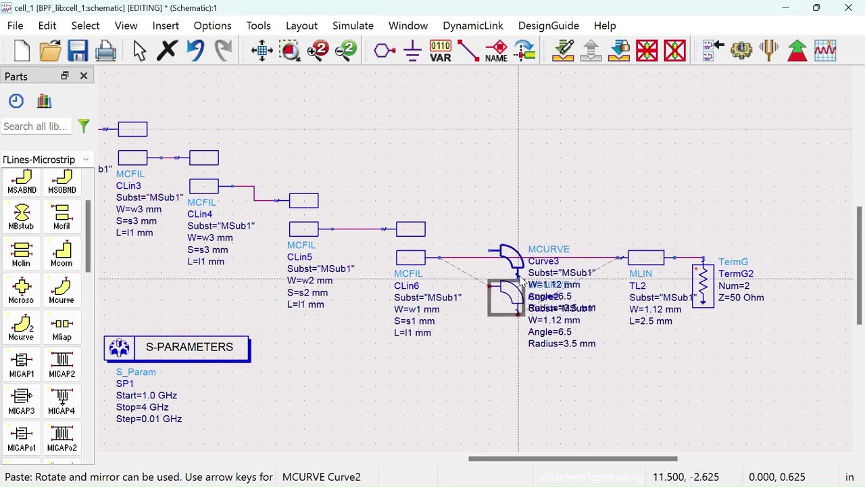
right_click(534, 196)
click(558, 204)
- Delete the direct wire between CLin6 and TL2 and connect the pasted bend between them, slightly above its pasted position
click(517, 258)
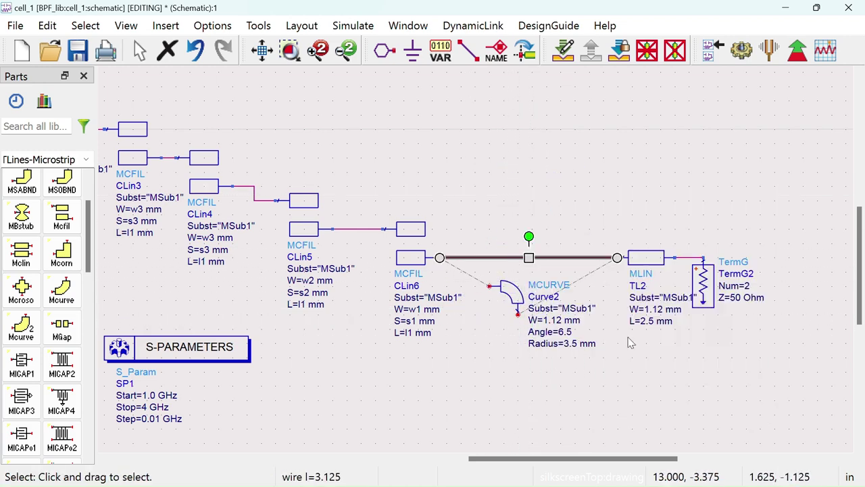
key(Delete)
mouse_move(500, 302)
mouse_down()
mouse_move(445, 266)
mouse_move(501, 274)
mouse_move(606, 240)
mouse_move(520, 237)
mouse_move(520, 250)
mouse_move(513, 174)
mouse_up()
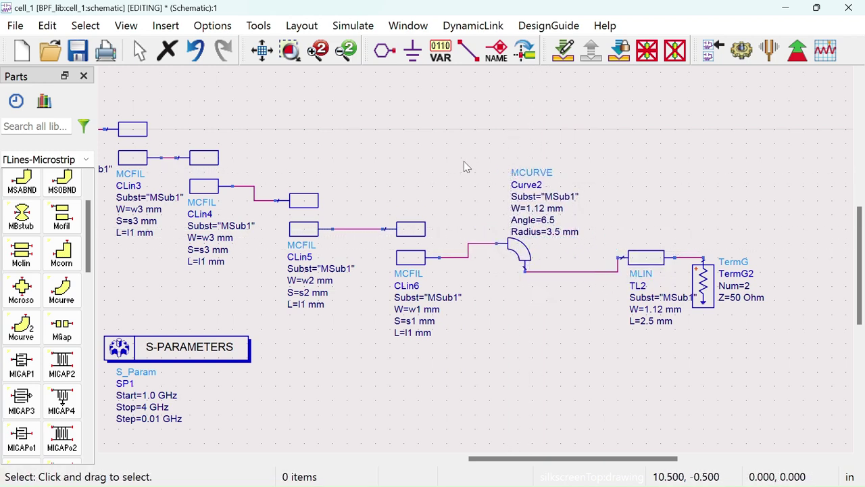
- Fit the whole schematic in view, save it and run the S-parameter simulation
scroll(508, 216, down, 3)
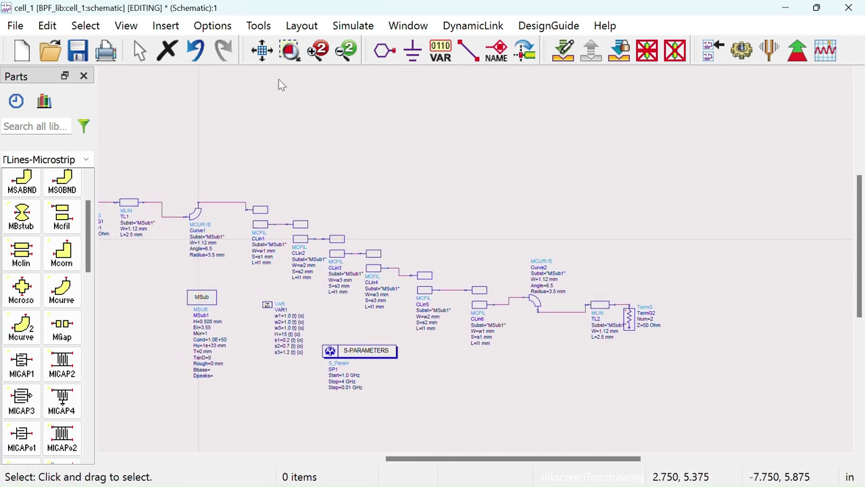
click(263, 49)
click(78, 54)
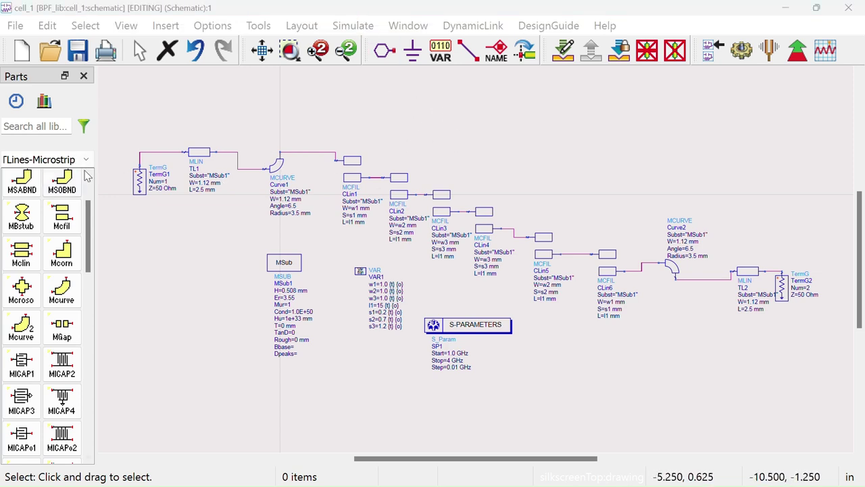
drag(195, 264, 199, 246)
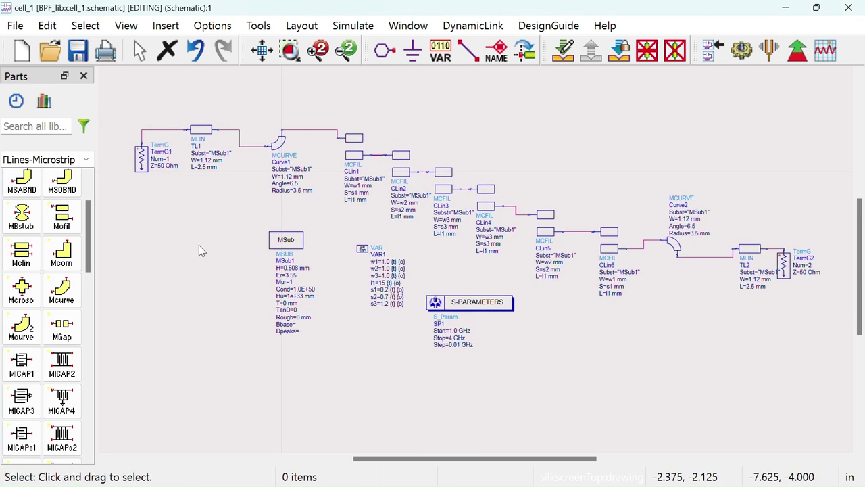
click(742, 49)
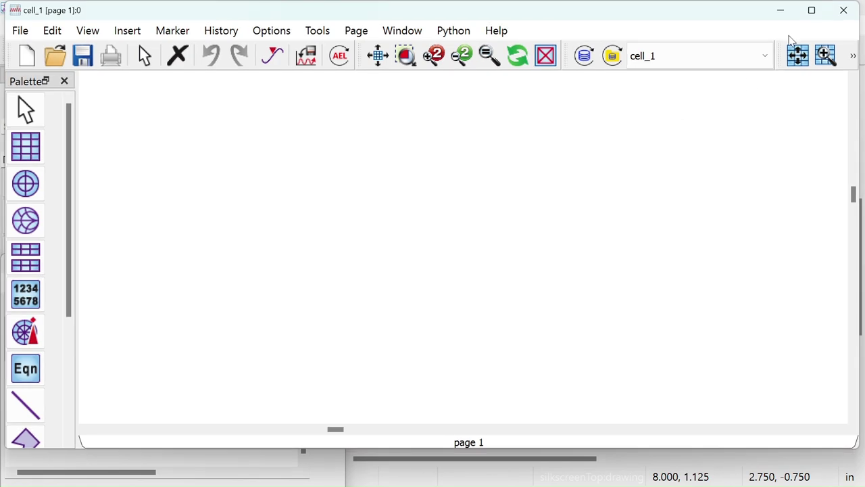
- Maximize the data display and add a rectangular plot of S(1,1) and S(2,1) in dB
click(814, 14)
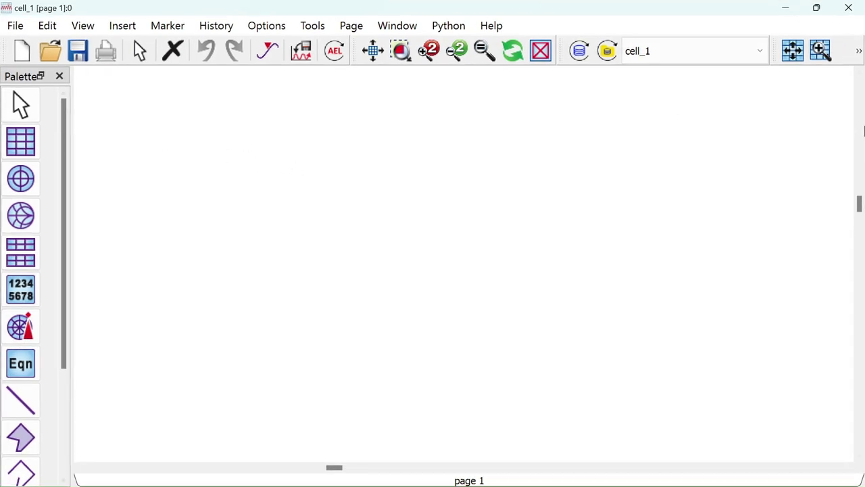
click(20, 141)
click(237, 140)
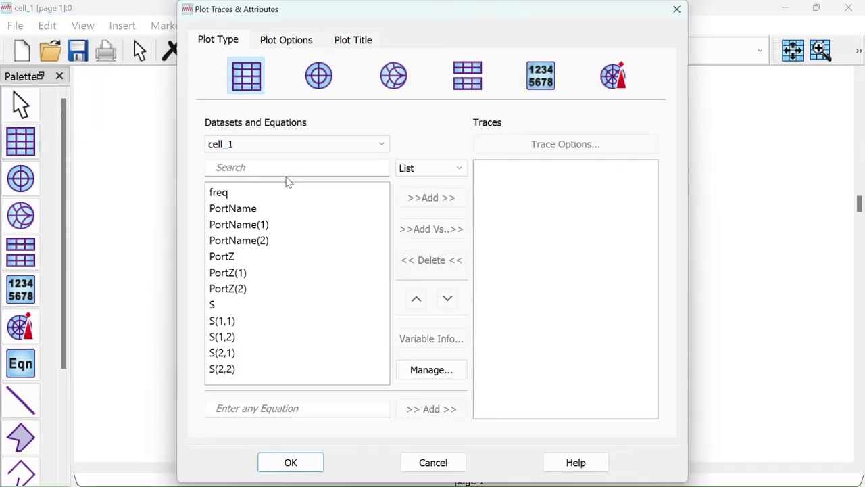
double_click(295, 325)
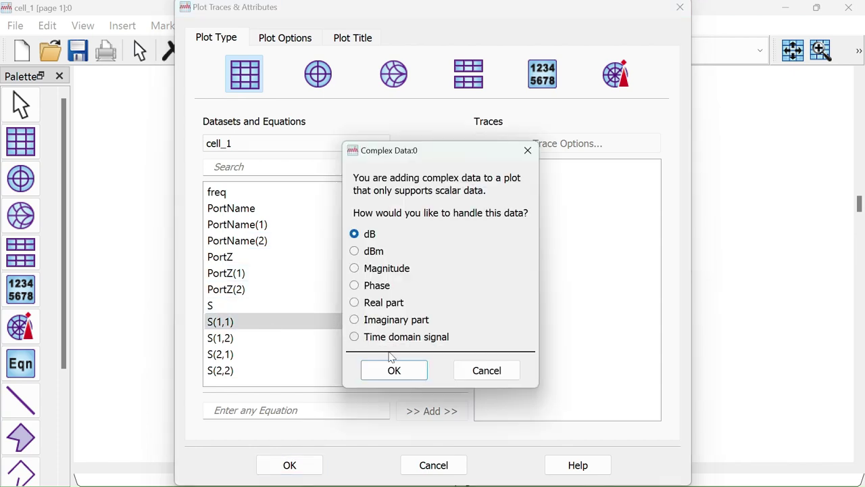
click(394, 367)
double_click(248, 353)
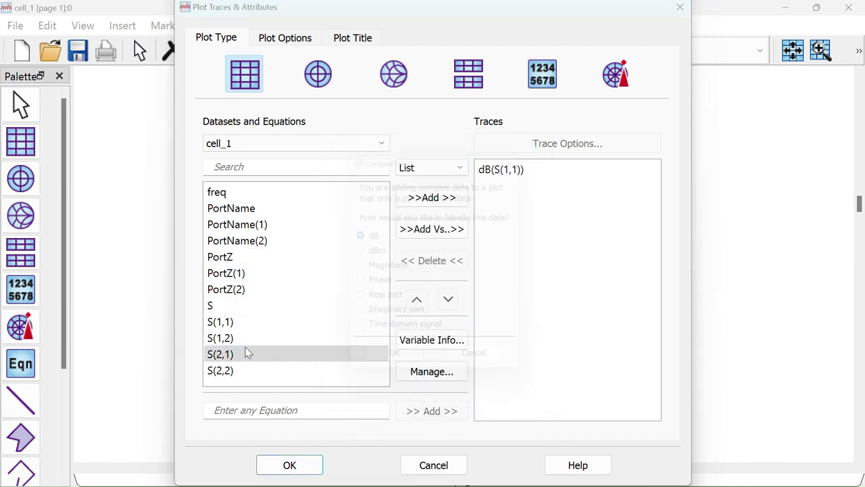
click(397, 369)
click(290, 465)
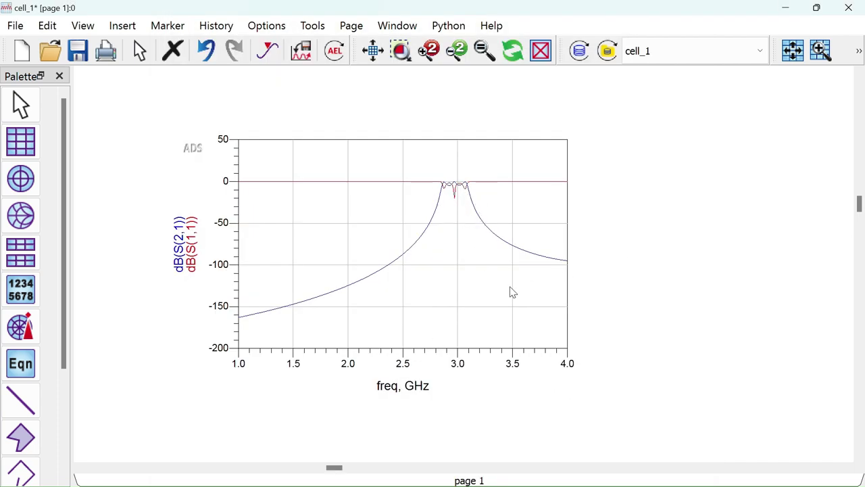
drag(512, 292, 500, 292)
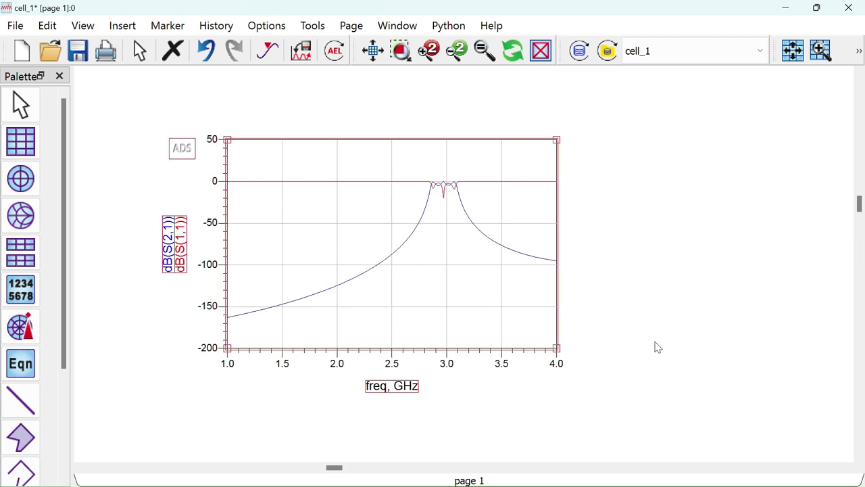
click(665, 311)
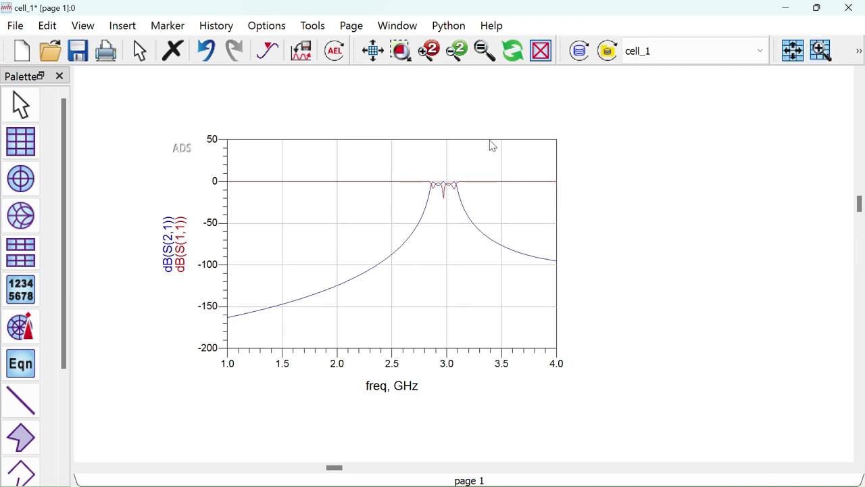
- Thicken the S(2,1) trace, set the S(1,1) trace to 2.6 points, and save the data display
double_click(425, 220)
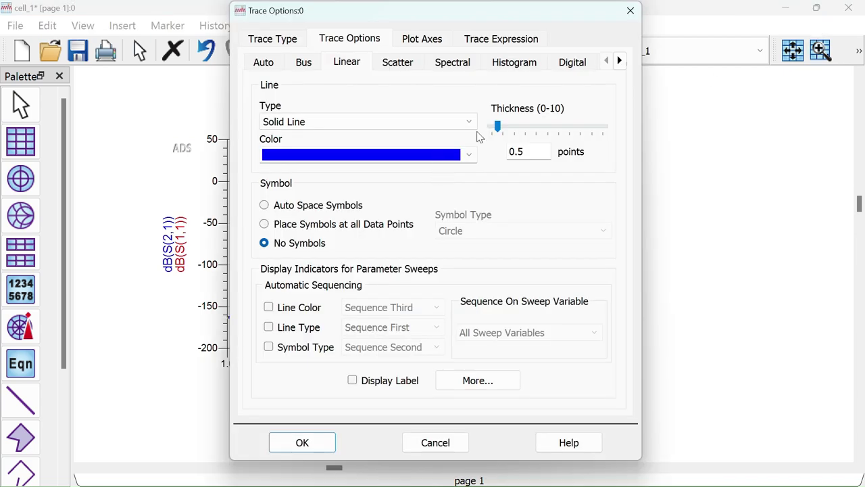
drag(497, 128, 521, 130)
click(305, 443)
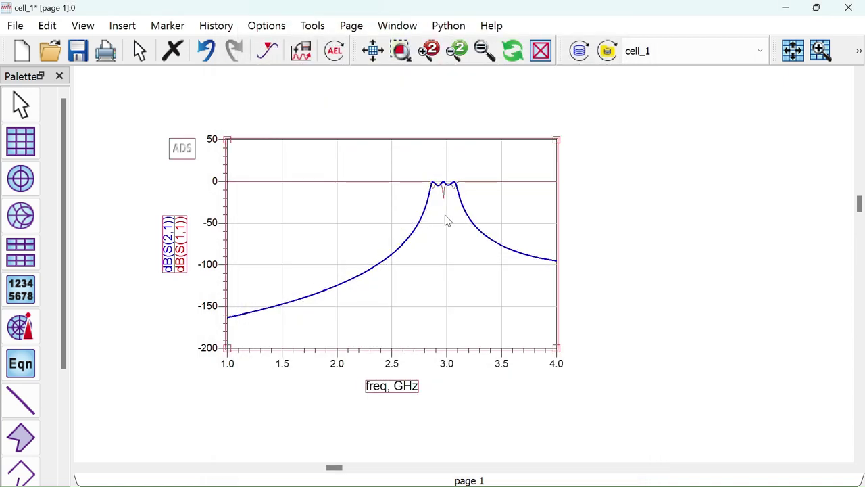
double_click(446, 196)
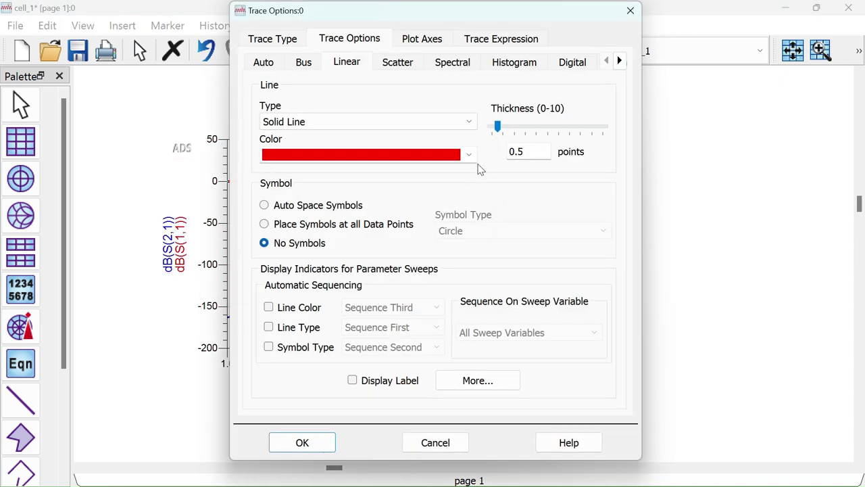
drag(499, 129, 522, 129)
click(310, 442)
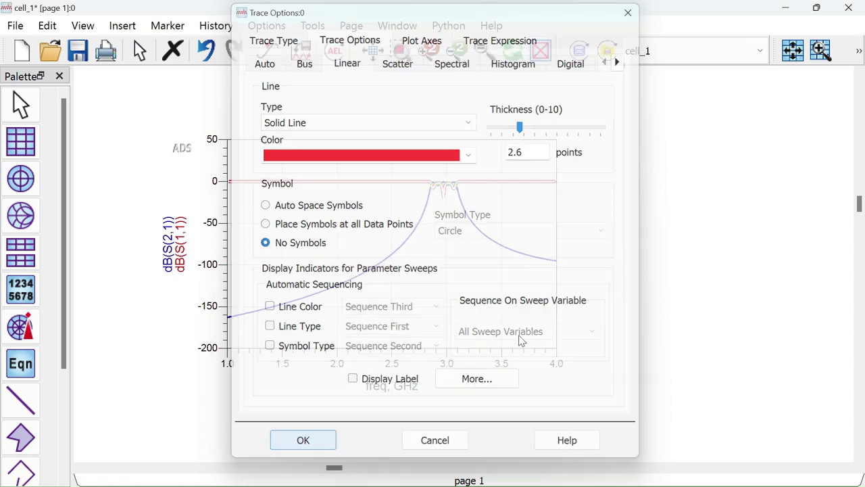
click(78, 51)
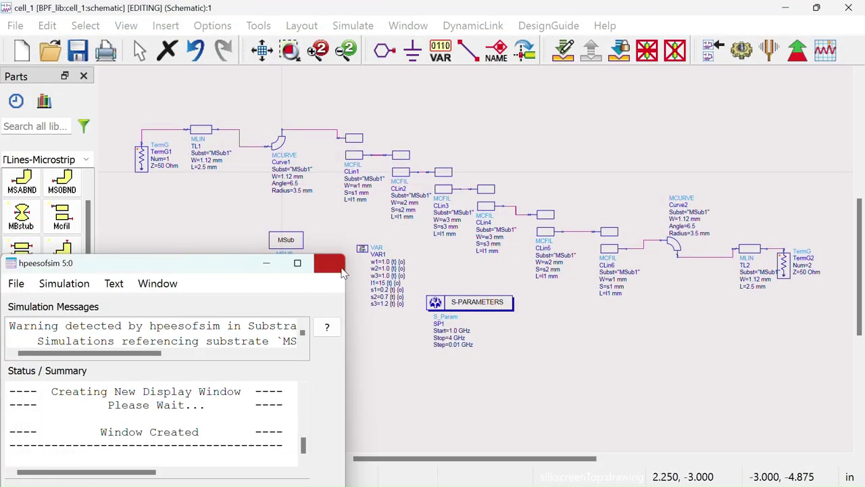
- Close the simulation status window and set the S-parameter sweep to start at 2.5 GHz and stop at 3.5 GHz
click(329, 262)
scroll(467, 269, up, 3)
scroll(466, 270, up, 1)
click(409, 263)
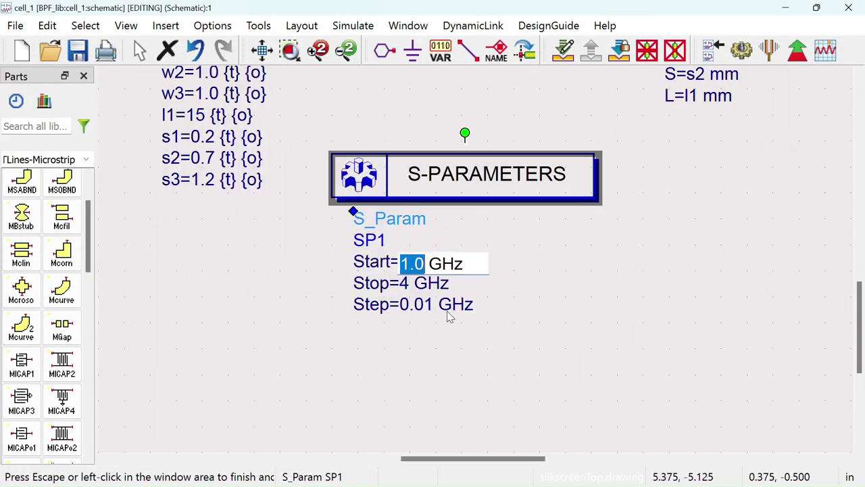
text(2.5)
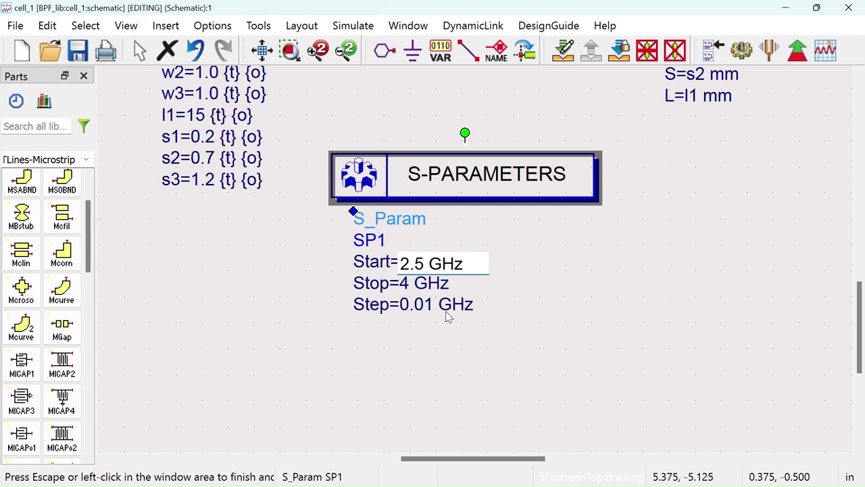
click(581, 289)
click(404, 284)
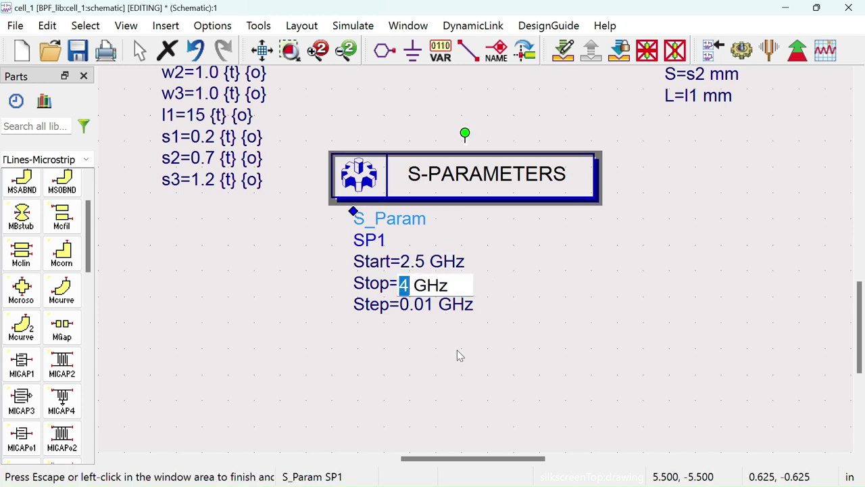
text(3.5)
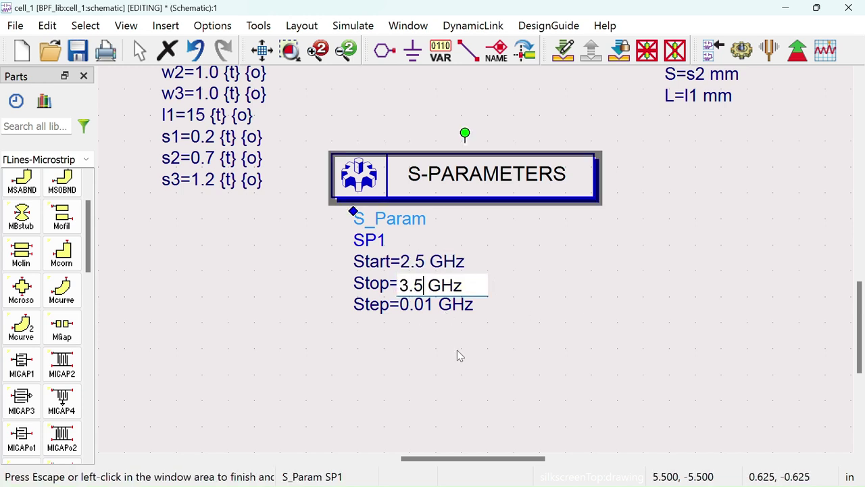
click(544, 305)
- Set the start frequency of the S-parameter sweep to 2 GHz
click(418, 263)
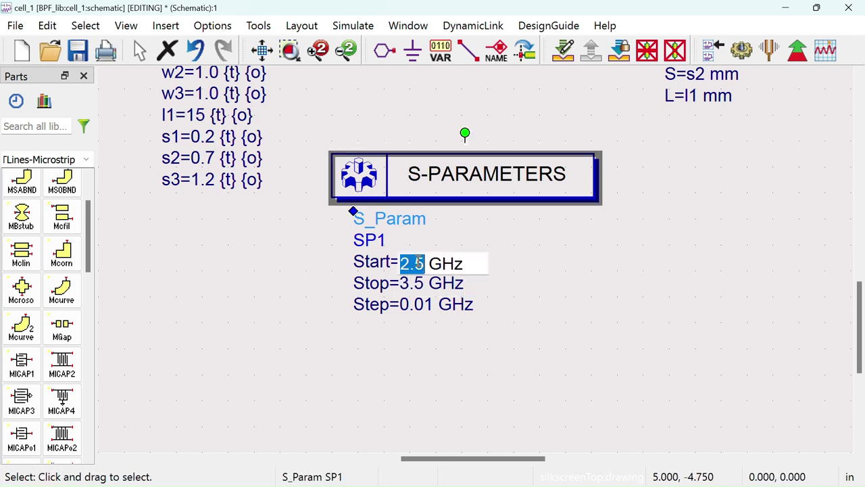
click(419, 263)
double_click(419, 263)
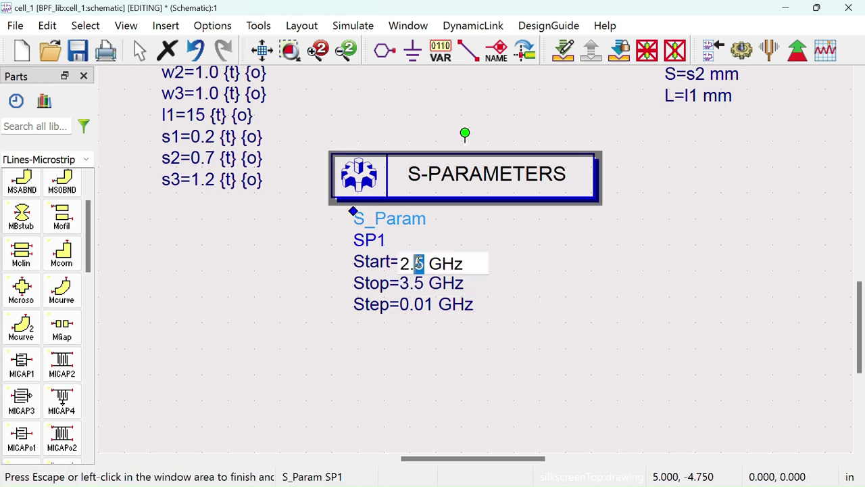
key(BackSpace)
key(BackSpace)
click(591, 243)
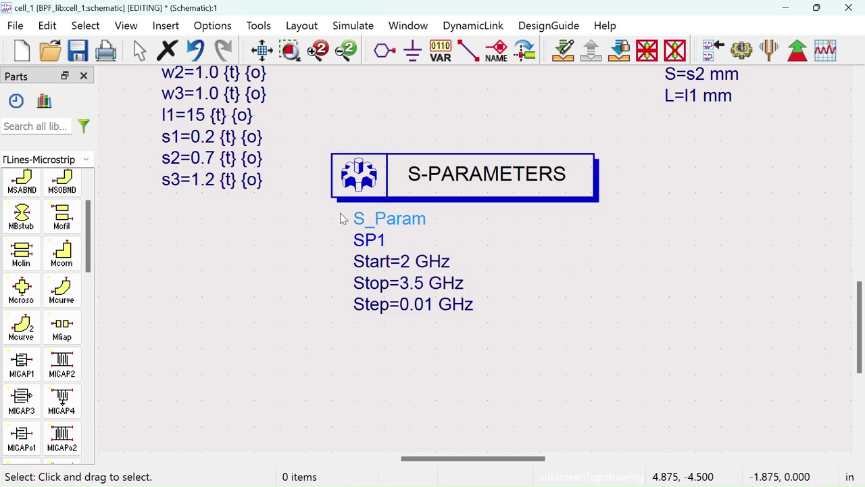
- Place an Optim controller from the Optim/Stat/DOE palette below and beside the S-parameters block
click(262, 50)
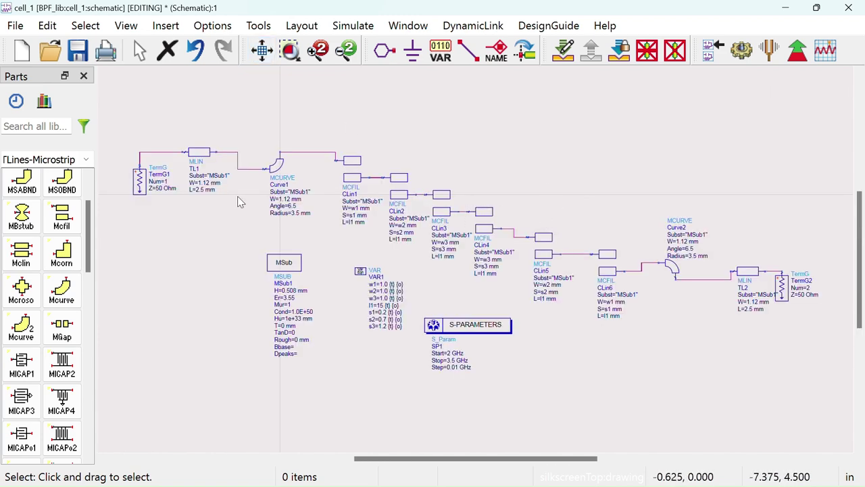
click(86, 160)
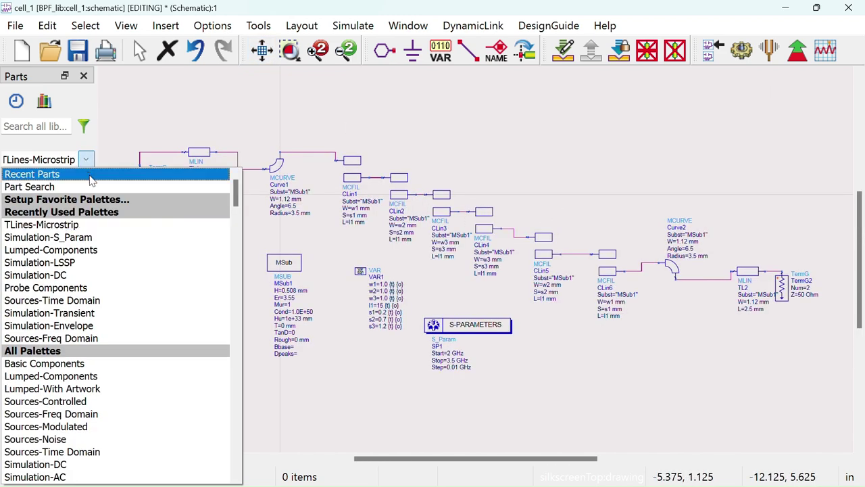
scroll(120, 294, down, 1)
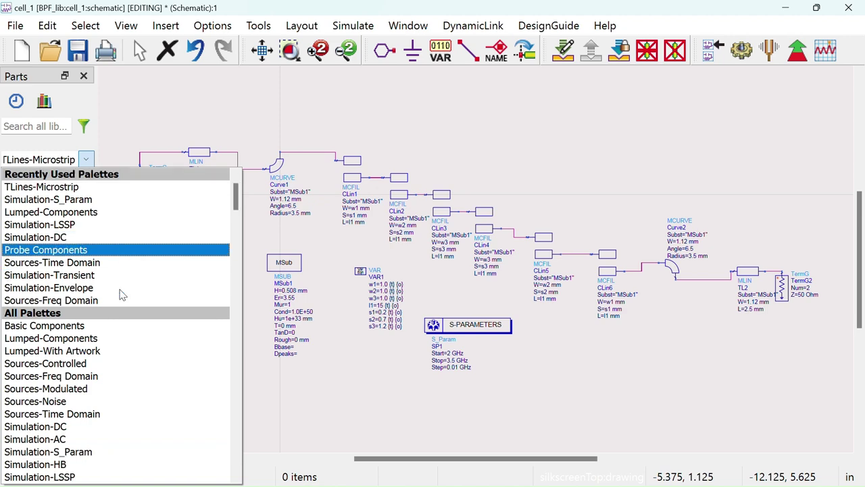
scroll(119, 300, down, 2)
scroll(117, 301, down, 6)
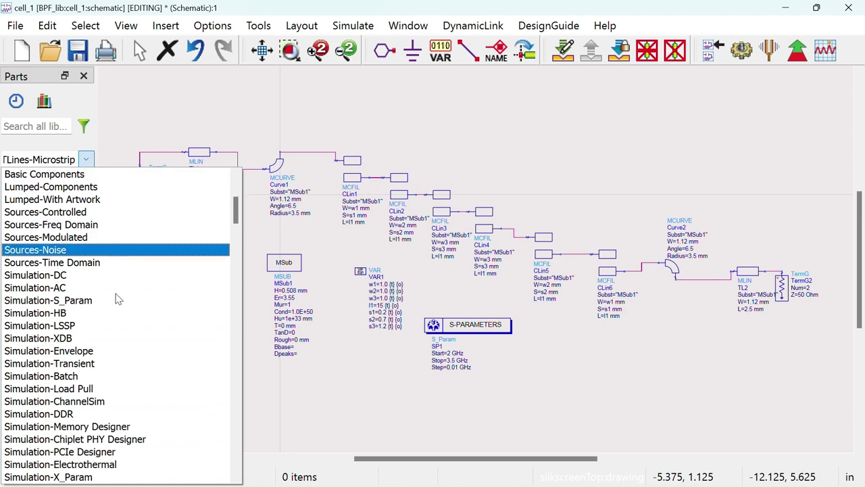
scroll(117, 298, down, 1)
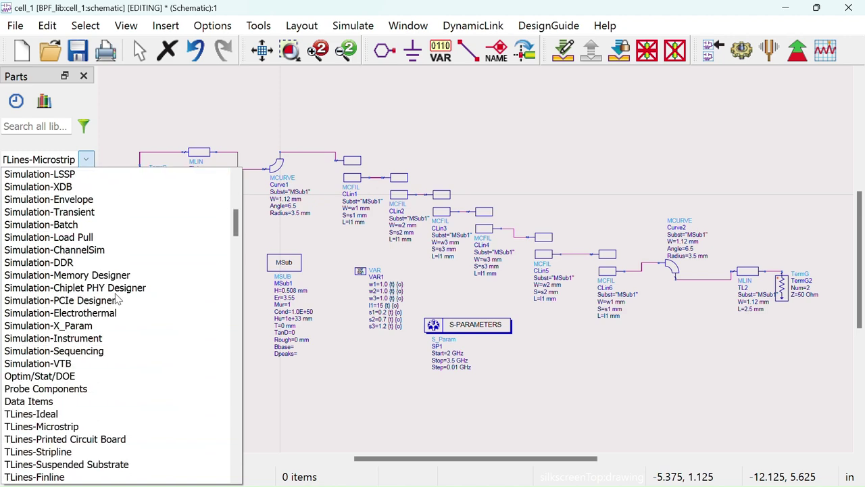
click(72, 376)
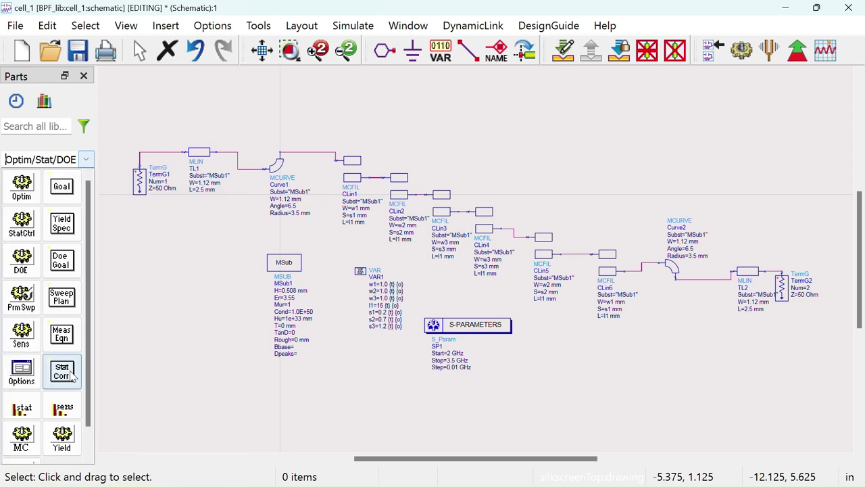
click(22, 188)
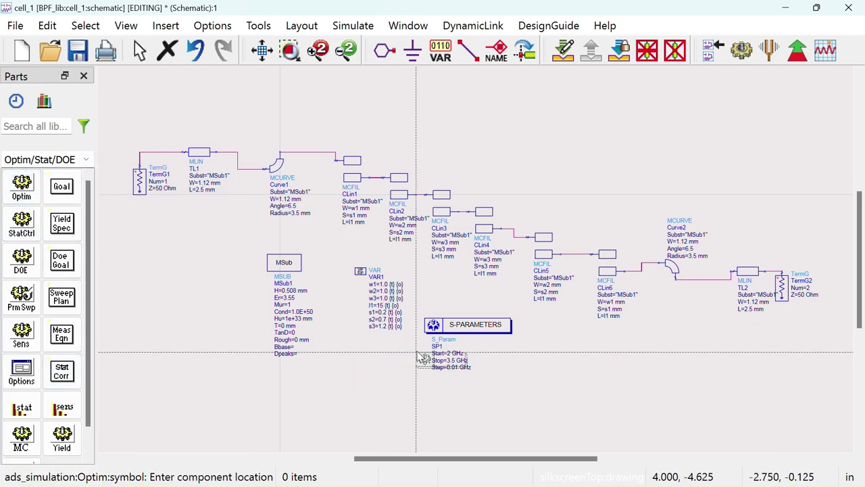
click(534, 358)
right_click(313, 396)
click(378, 180)
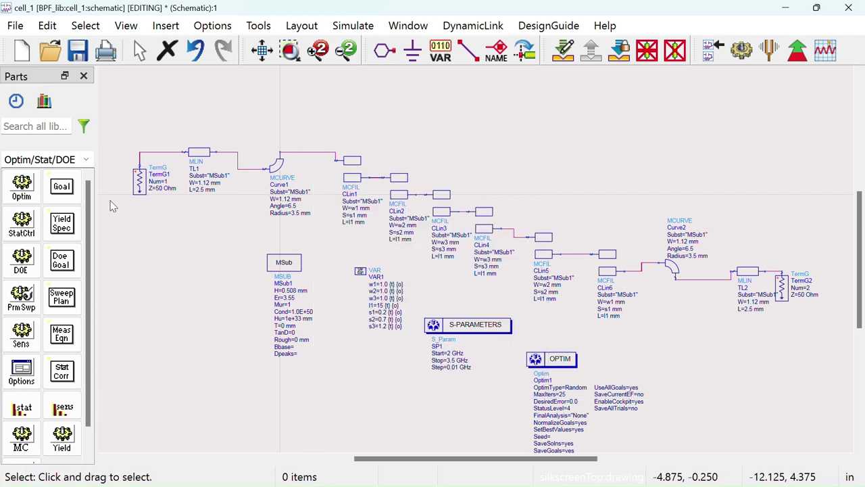
- Place an optimization Goal component beside the Optim controller
click(62, 186)
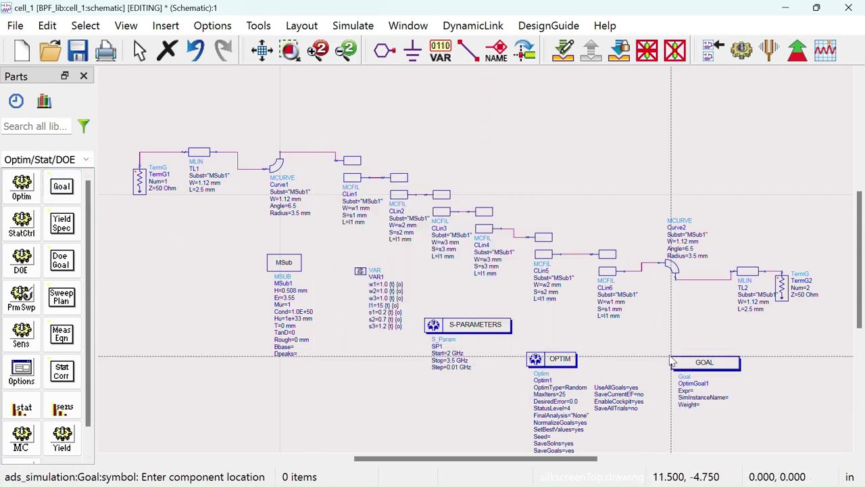
click(670, 361)
right_click(632, 178)
click(686, 187)
drag(758, 377, 669, 325)
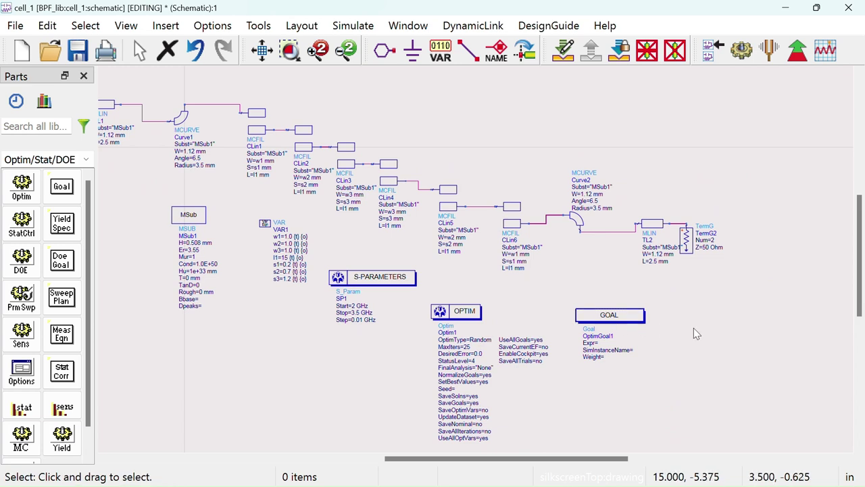
- Give the goal the expression dB(S(1,1)), analysis SP1, and freq as its sweep variable
double_click(589, 315)
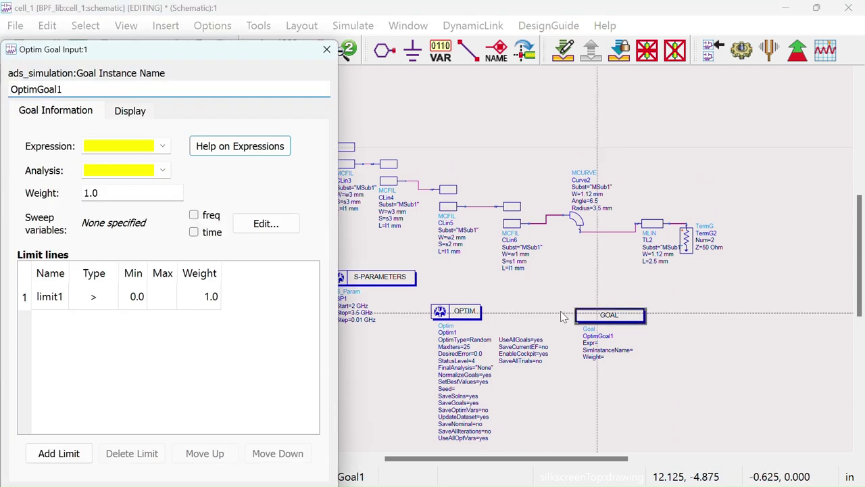
click(163, 146)
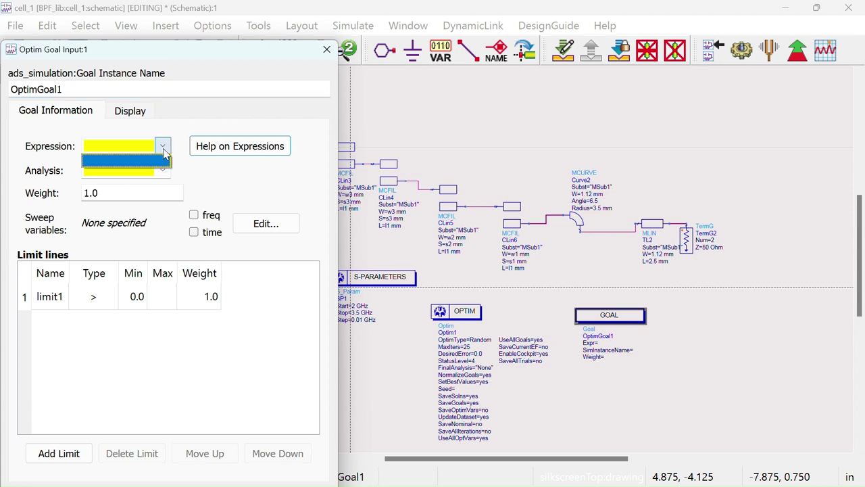
click(114, 148)
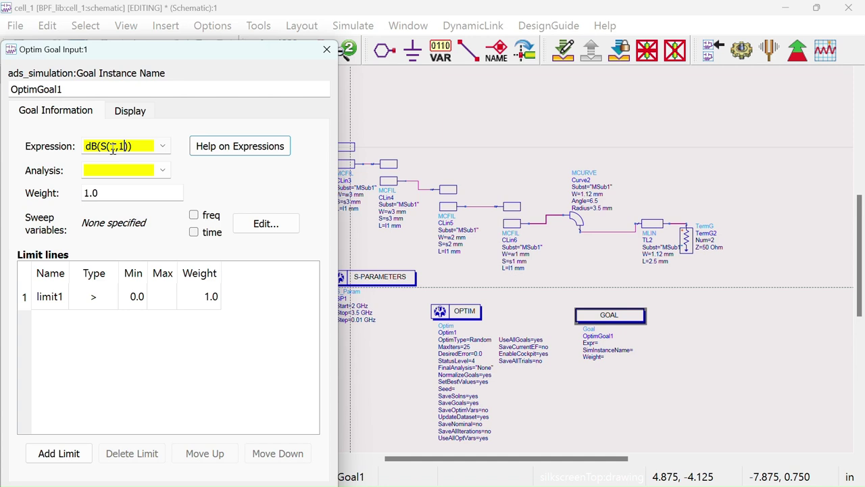
click(162, 170)
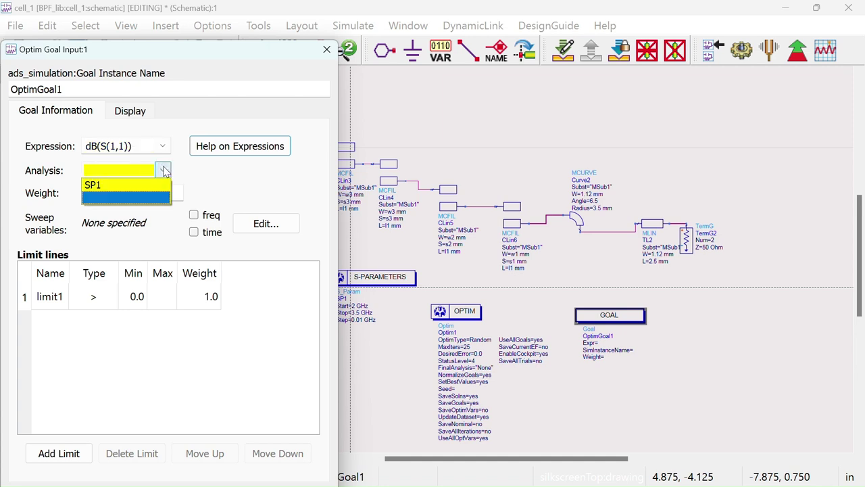
click(116, 183)
click(97, 195)
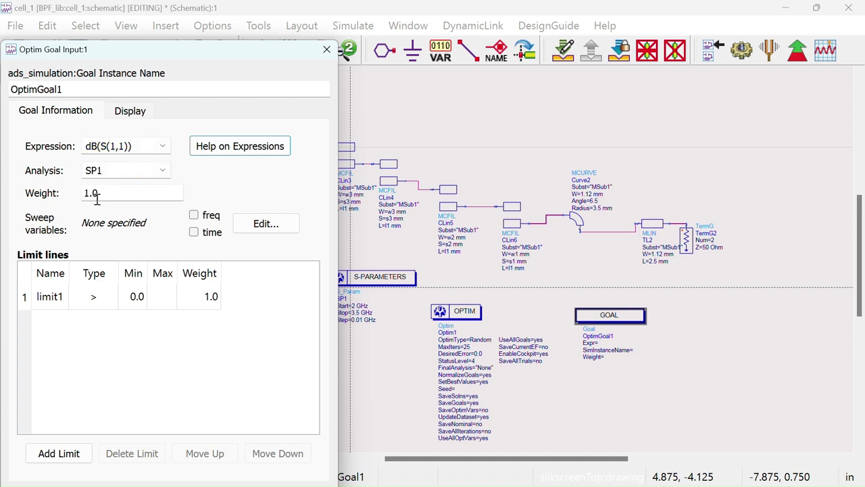
click(194, 216)
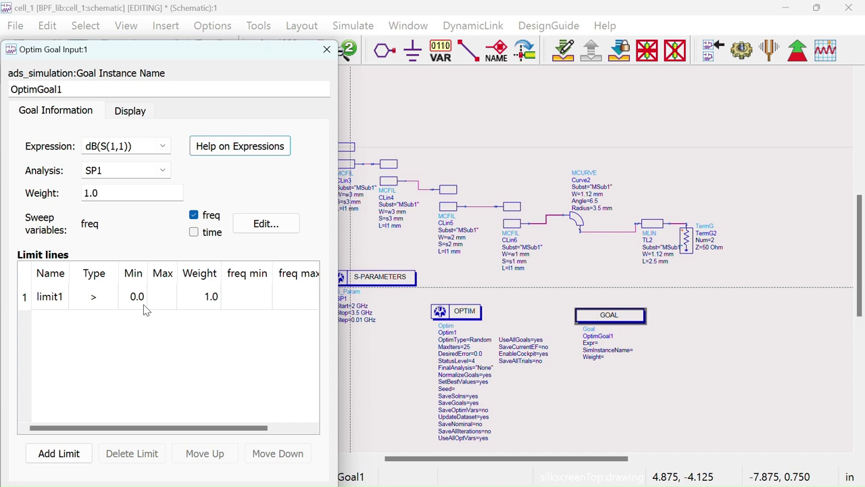
- Set the frequency range of the goal's limit1 to 2.3GHz minimum and 2.5GHz maximum
click(248, 299)
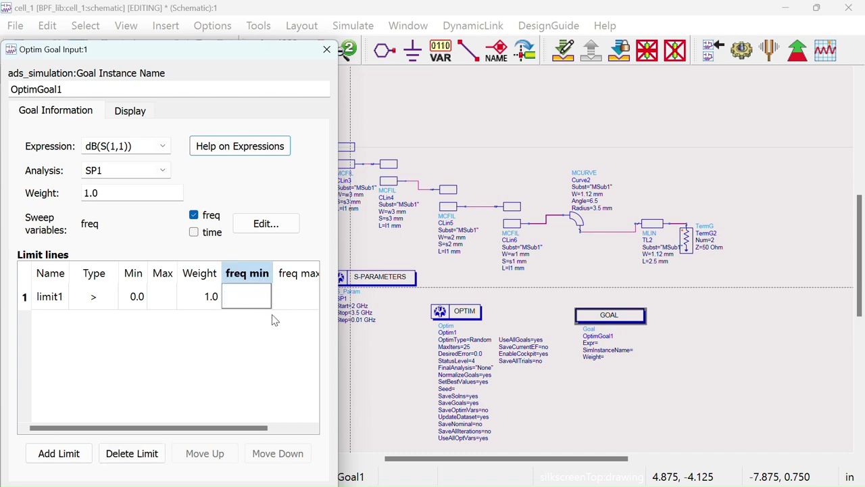
text(2.3GHz)
click(300, 300)
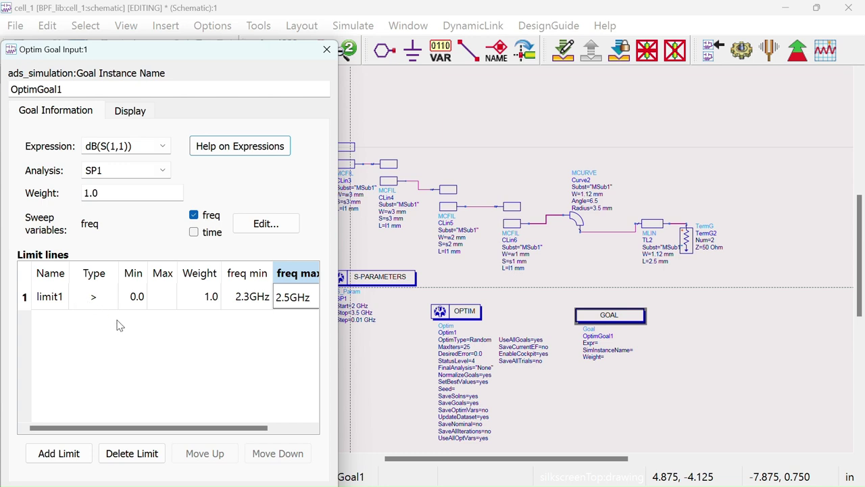
- Change limit1 to the less-than type with a maximum of -20, and apply the goal settings
click(132, 305)
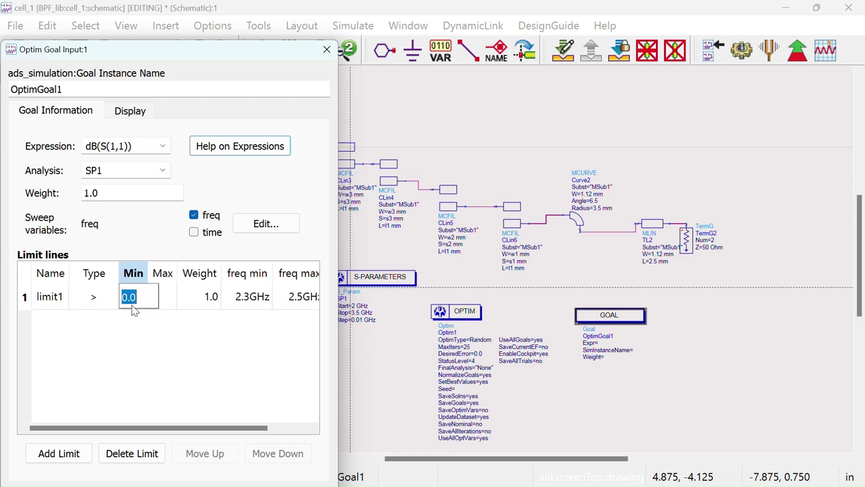
click(79, 302)
click(79, 302)
click(98, 333)
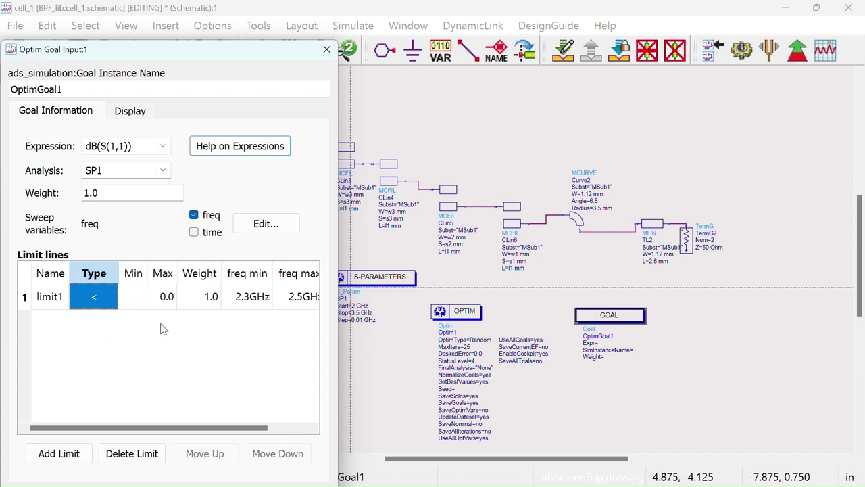
double_click(170, 306)
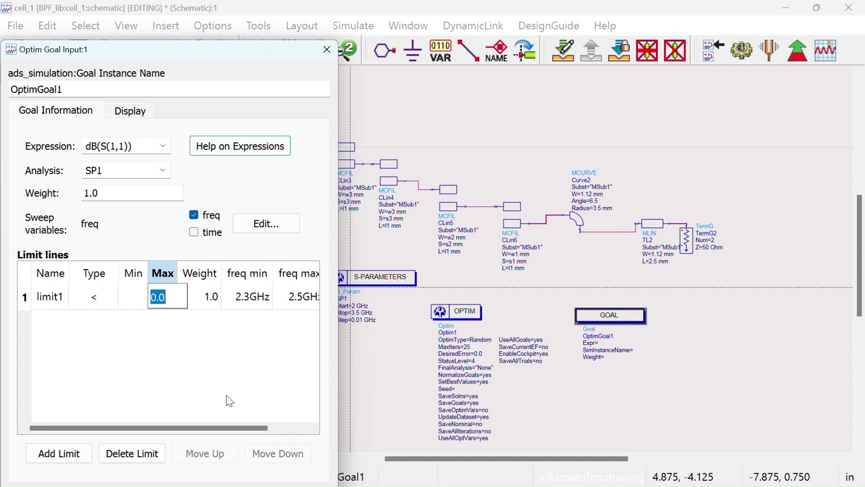
text(-20)
drag(240, 57, 247, 17)
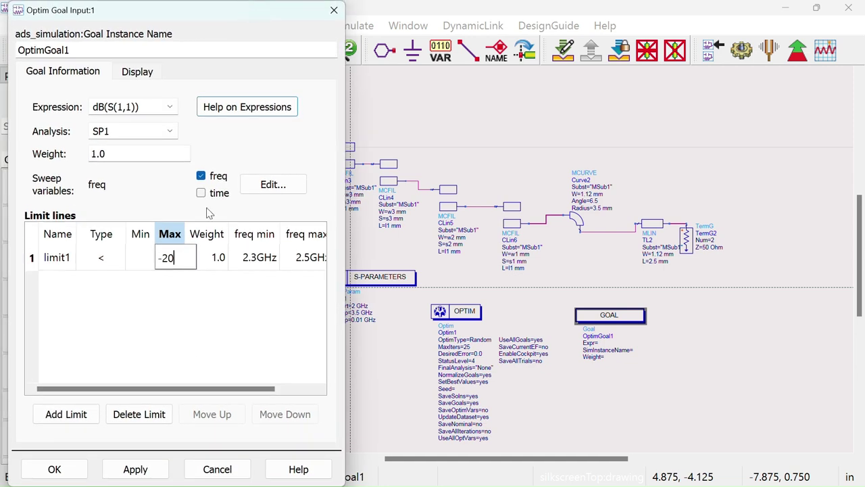
click(135, 469)
click(54, 469)
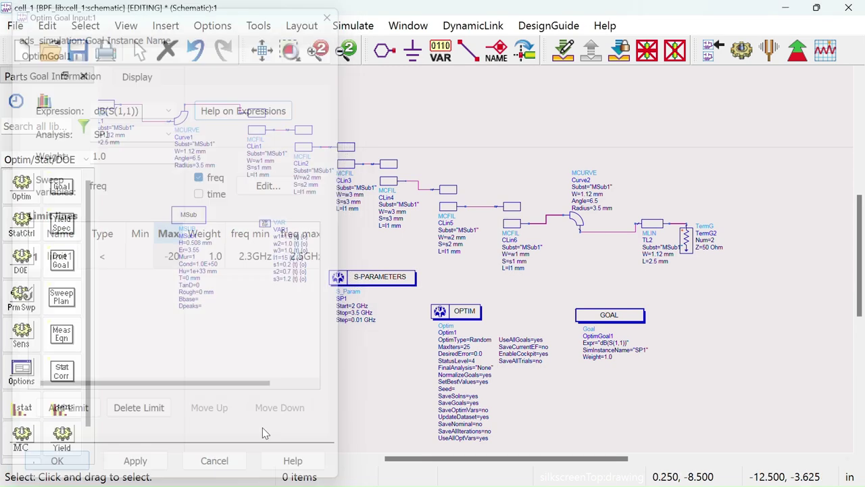
- Duplicate the dB(S(1,1)) goal beside the original
drag(716, 385, 695, 367)
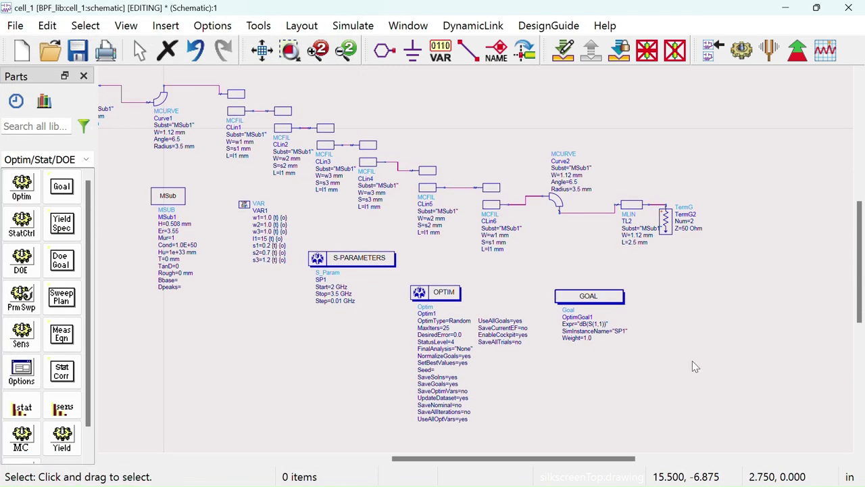
click(588, 297)
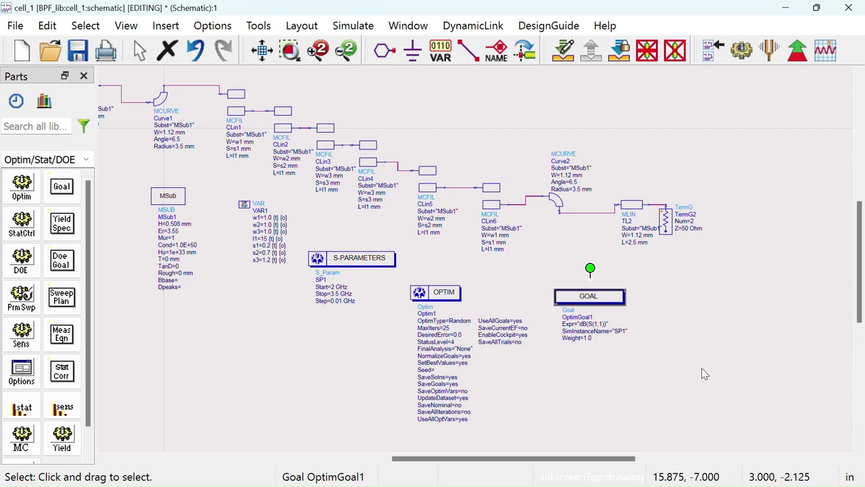
click(684, 301)
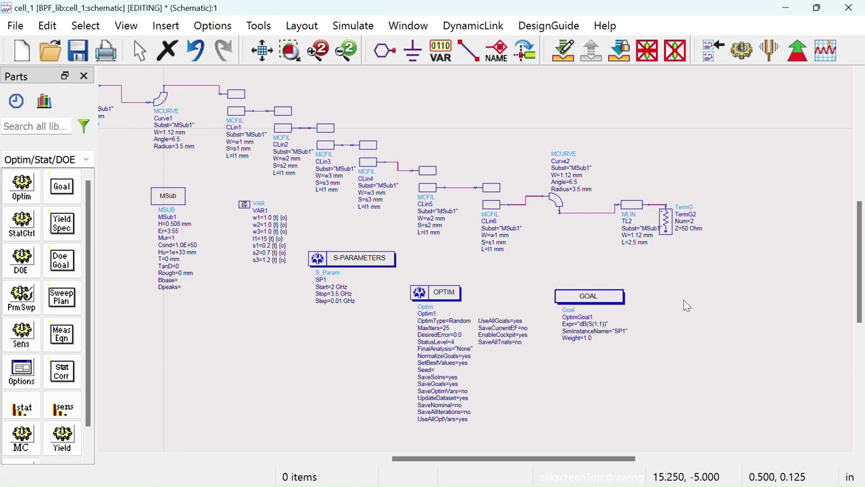
key(ctrl+v)
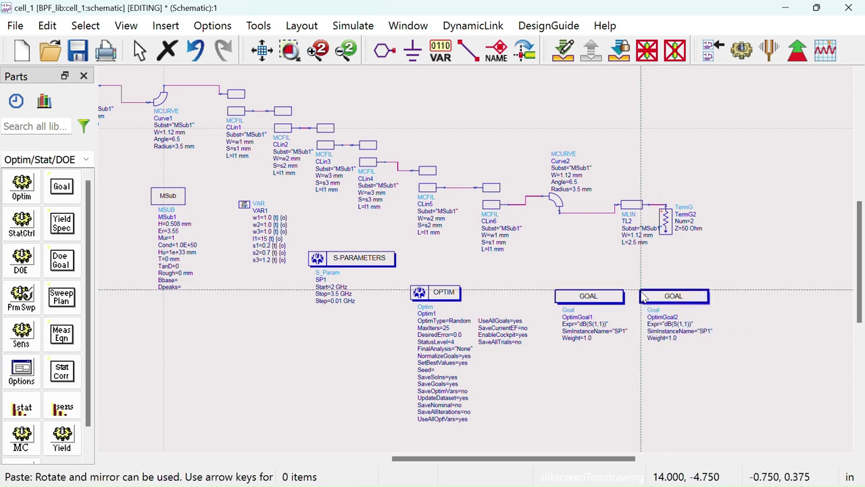